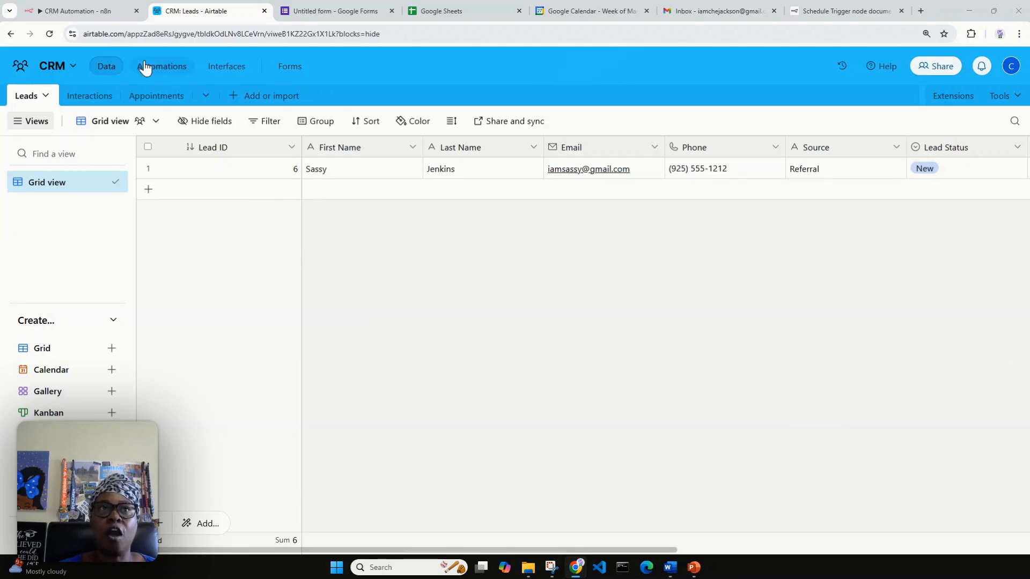
Check the CRM base's Interactions and Appointments tables, return to Leads, then show the untitled form.
click(73, 11)
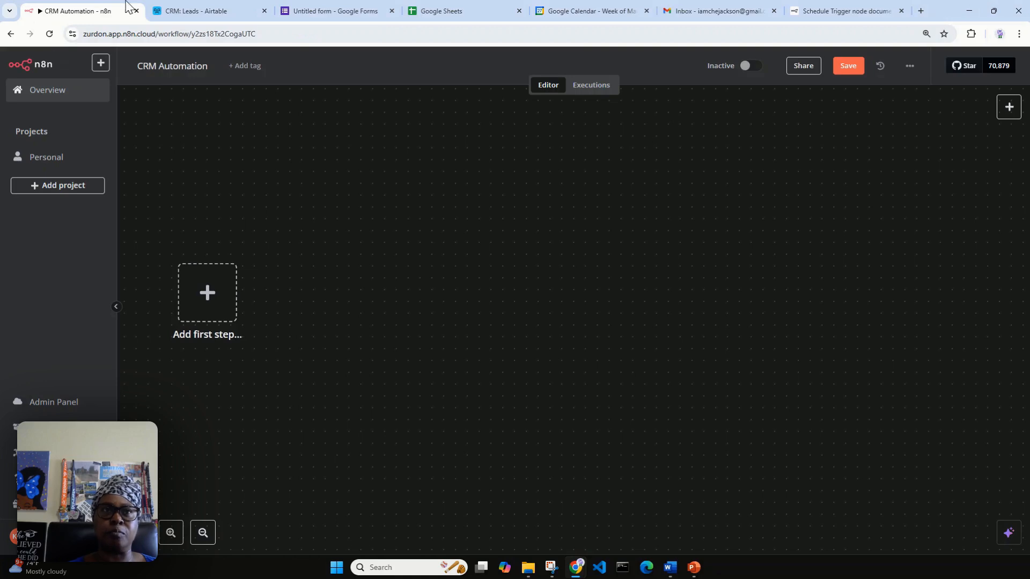
click(182, 9)
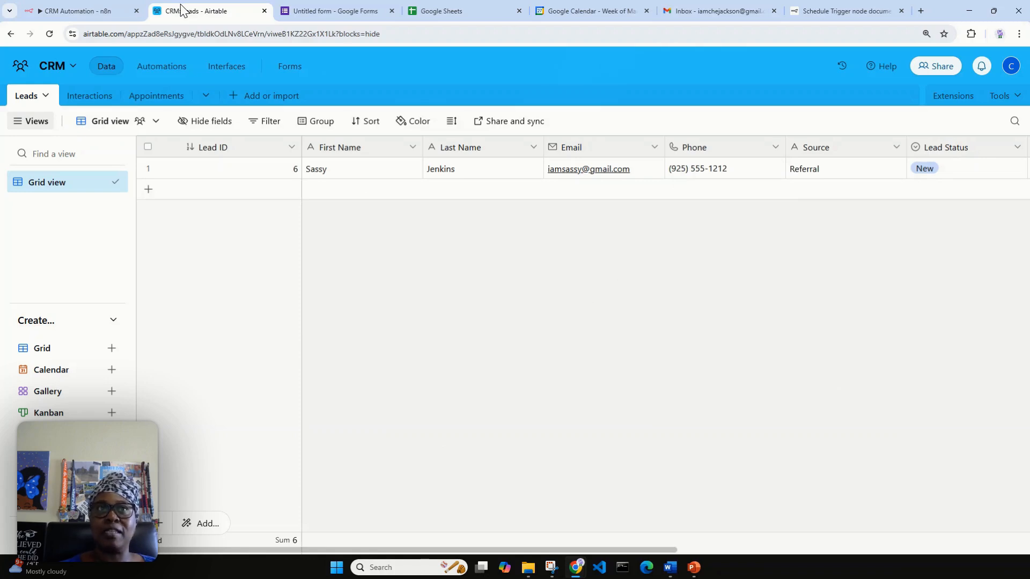
click(67, 100)
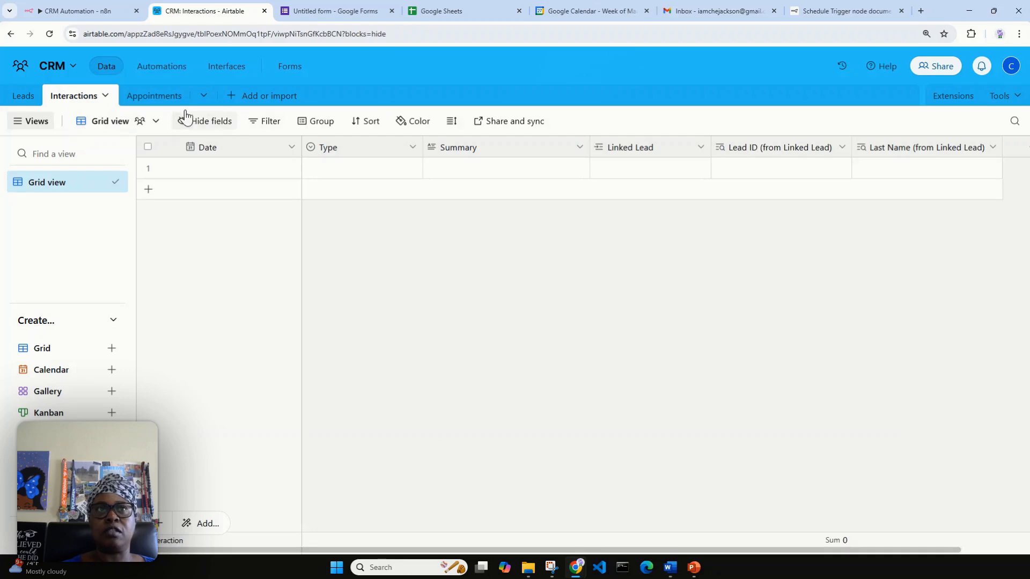
click(170, 99)
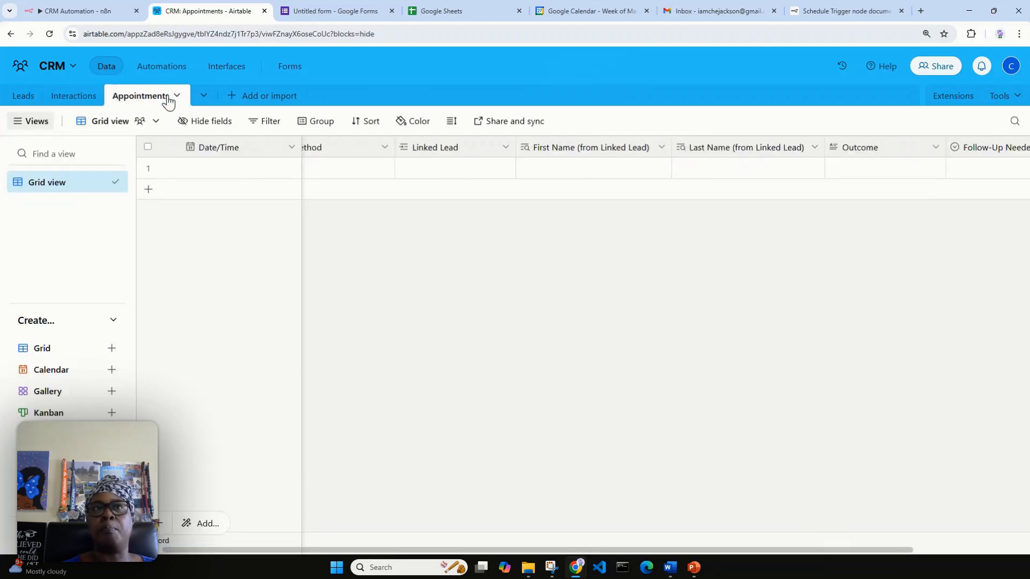
click(31, 100)
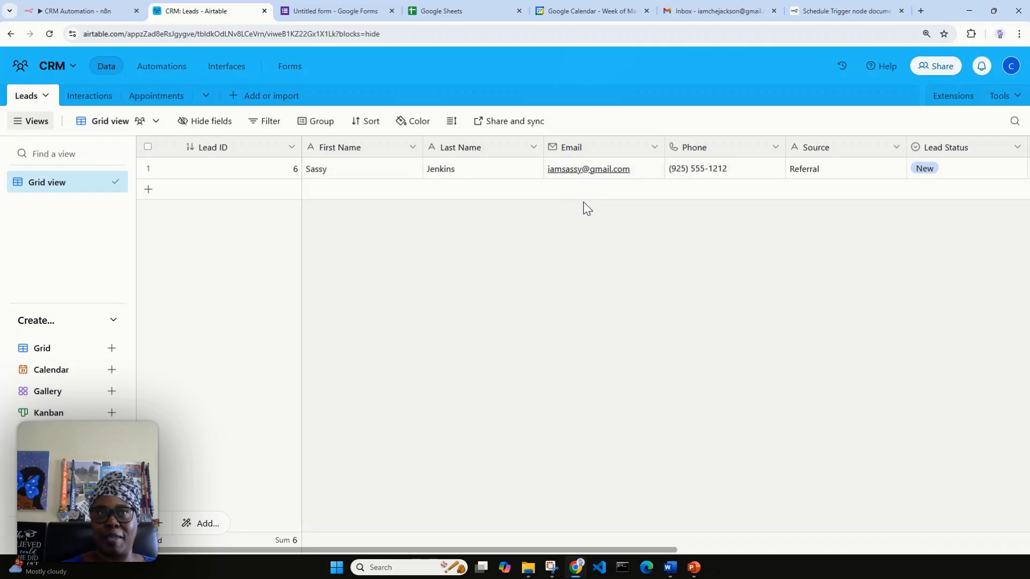
click(338, 15)
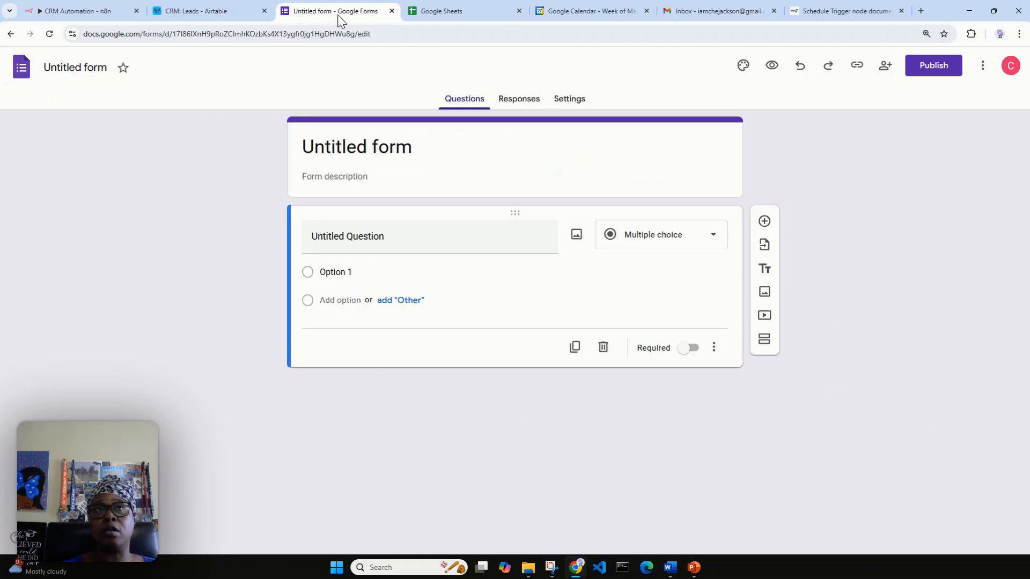
Add a first step to the CRM Automation workflow and search trigger nodes for 'google s'.
click(105, 13)
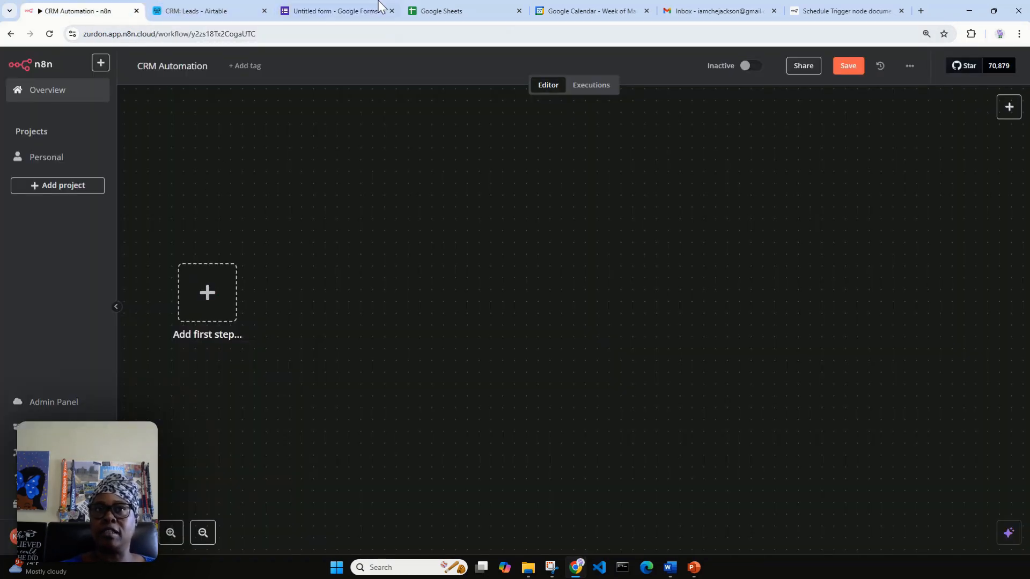
click(330, 11)
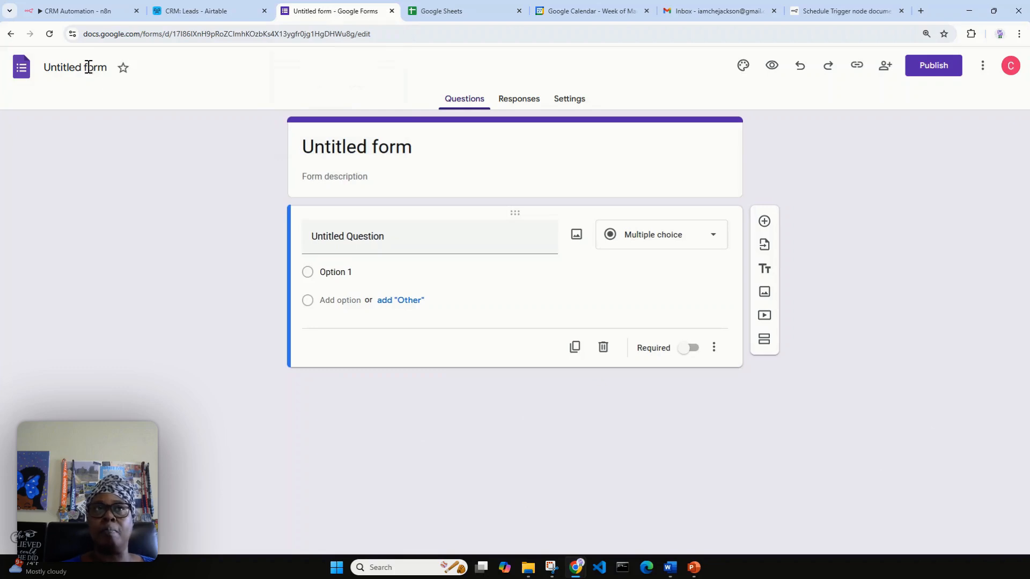
click(54, 11)
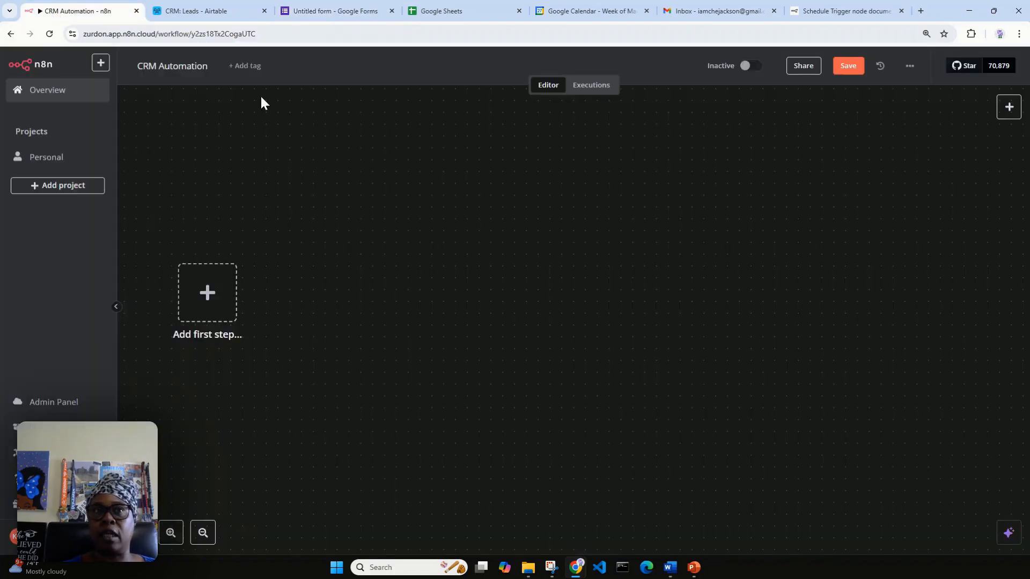
click(207, 293)
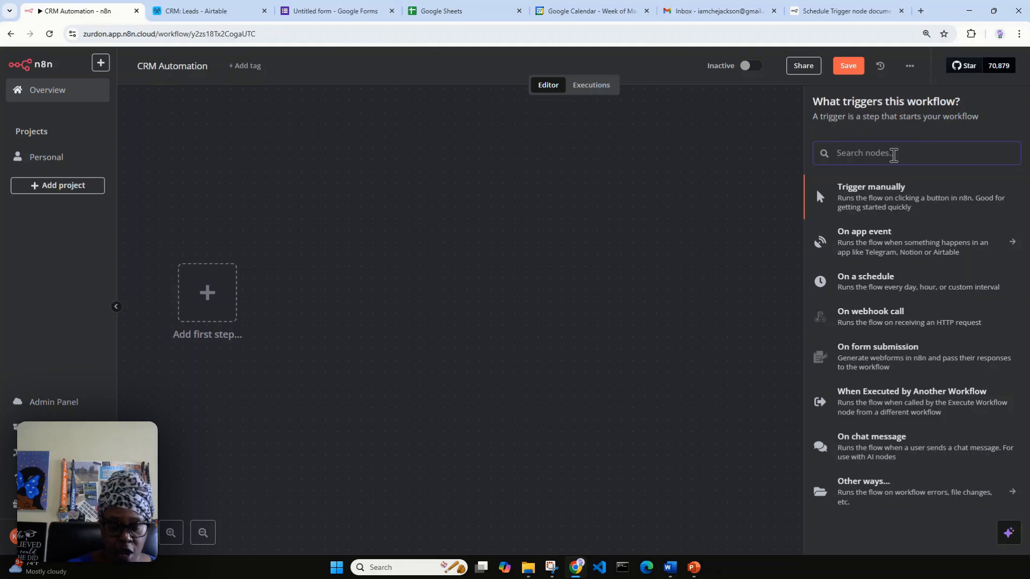
text(google fo)
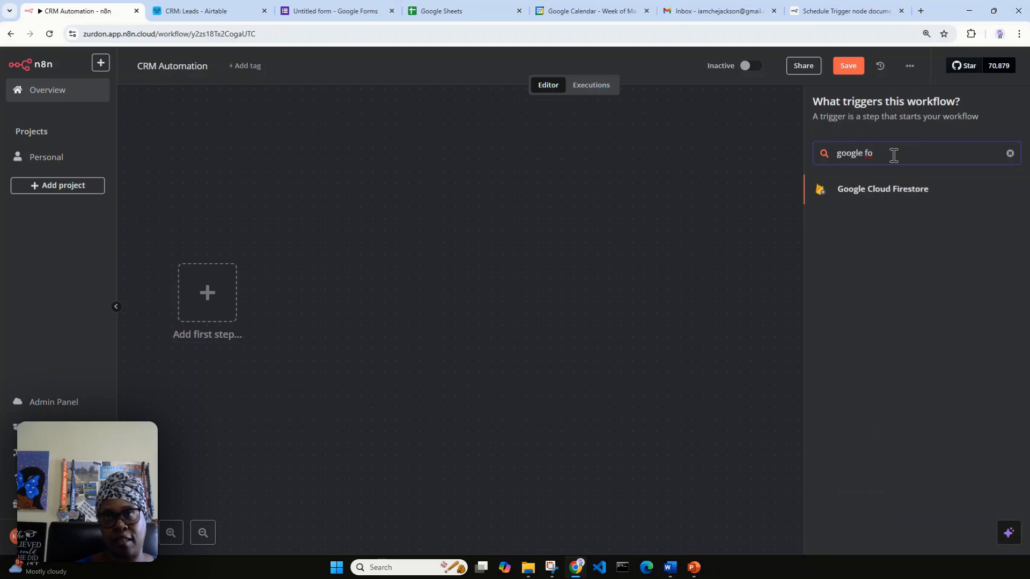
key(BackSpace)
key(BackSpace)
text(s)
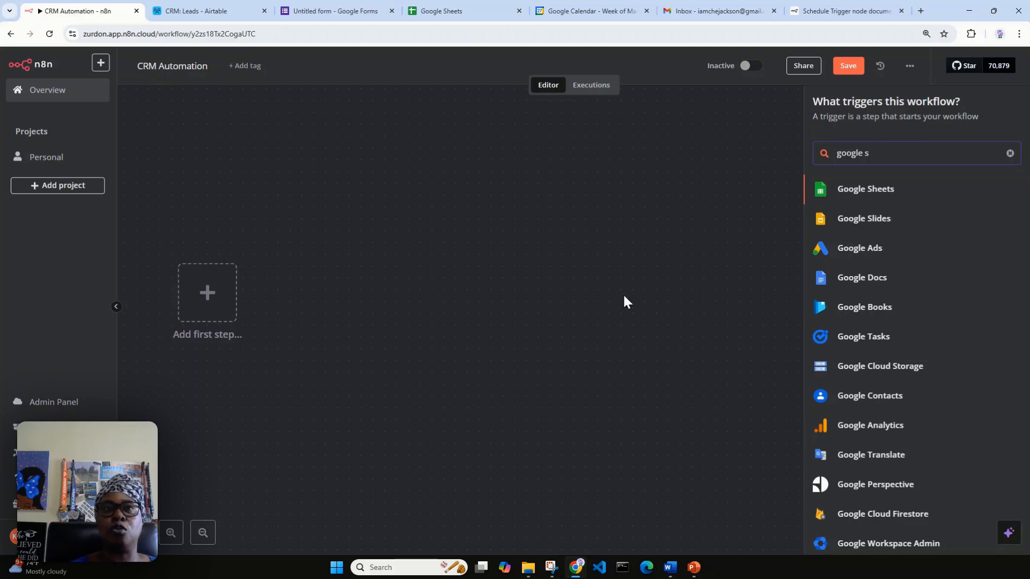
click(342, 8)
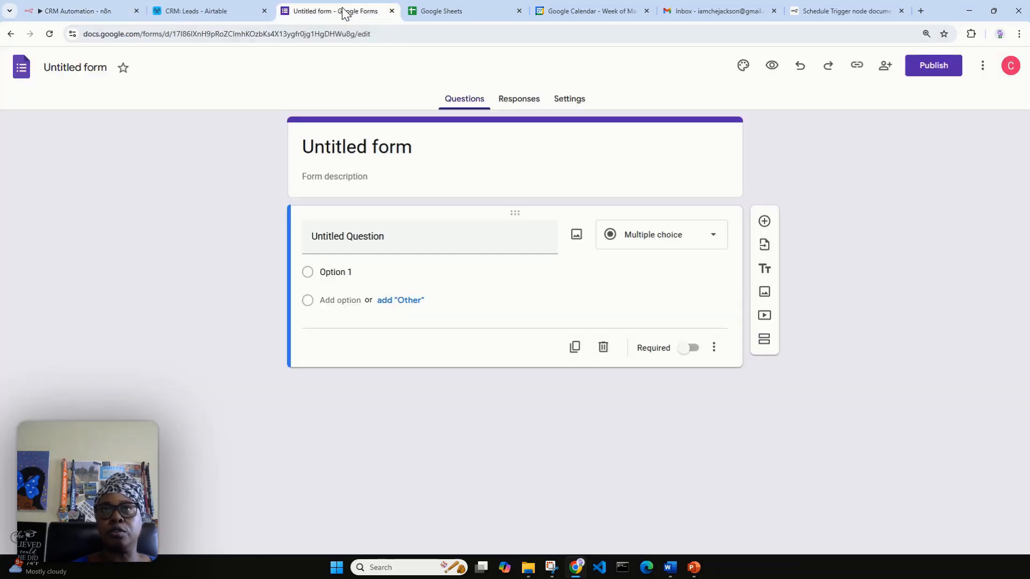
Title the form 'ABC Law Firm Lead' with description 'Form is for potential new clients'.
click(333, 144)
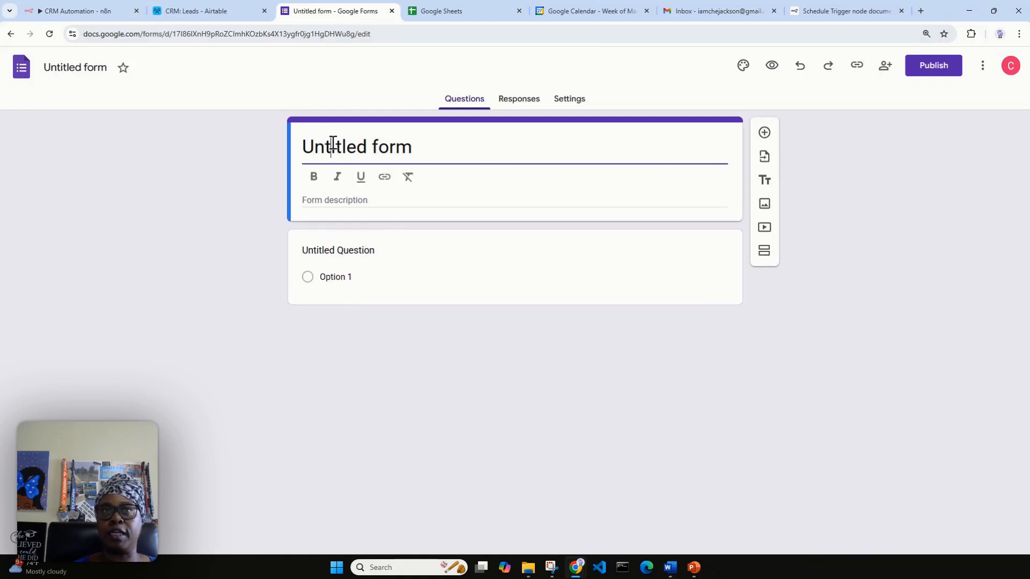
click(411, 146)
drag(412, 146, 311, 175)
text(A)
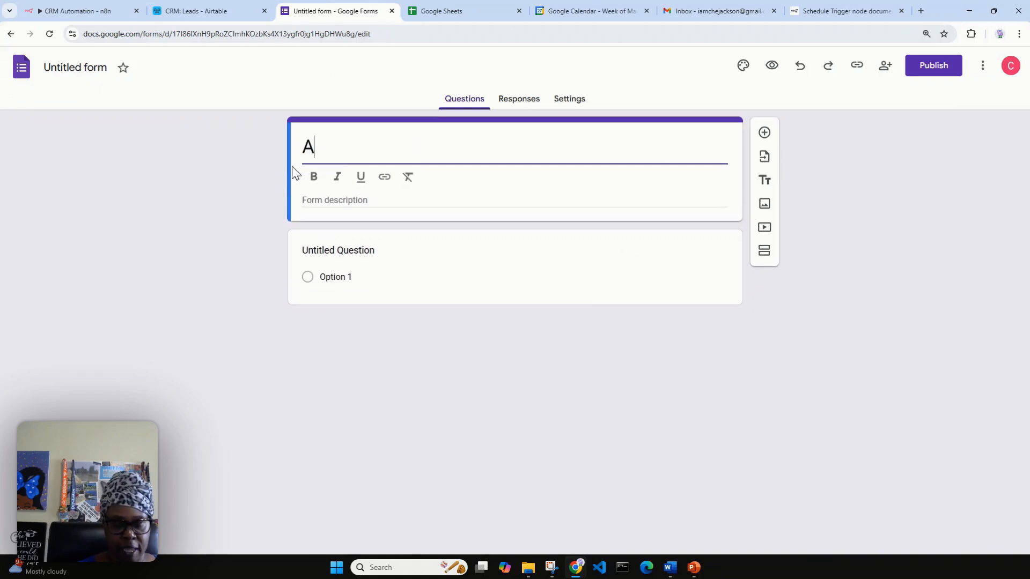
text(BC La)
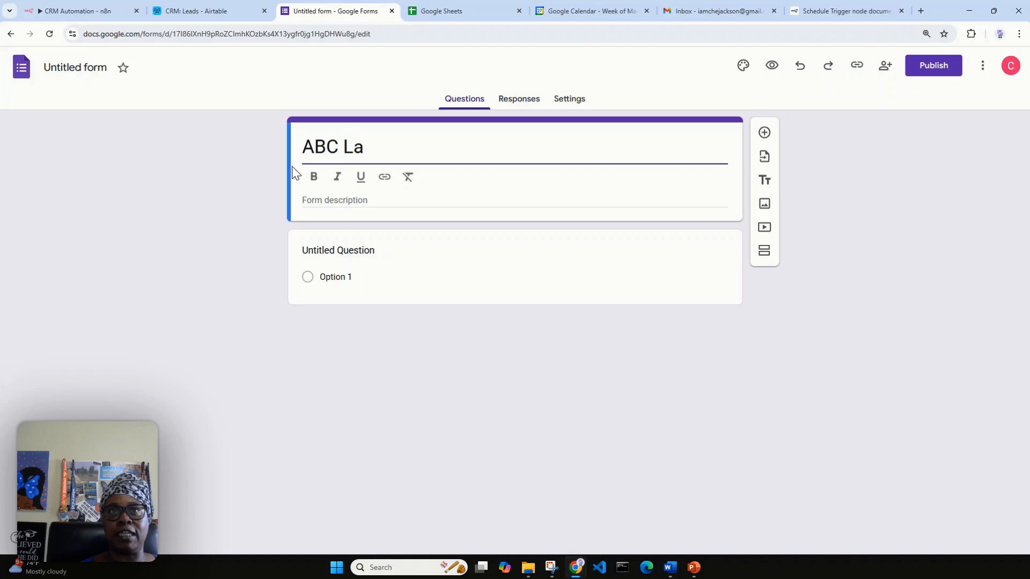
text(w Firm Lead)
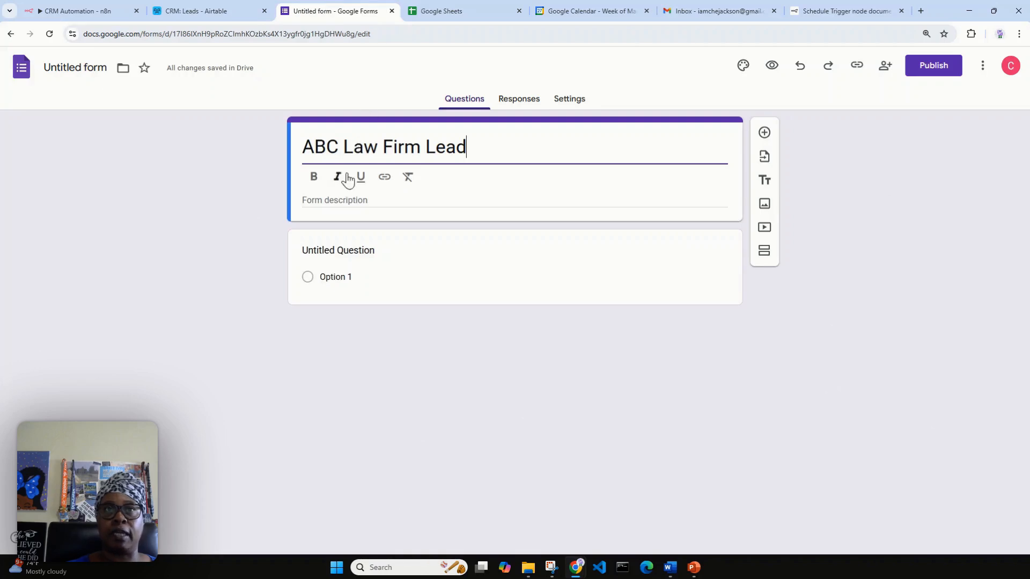
click(351, 200)
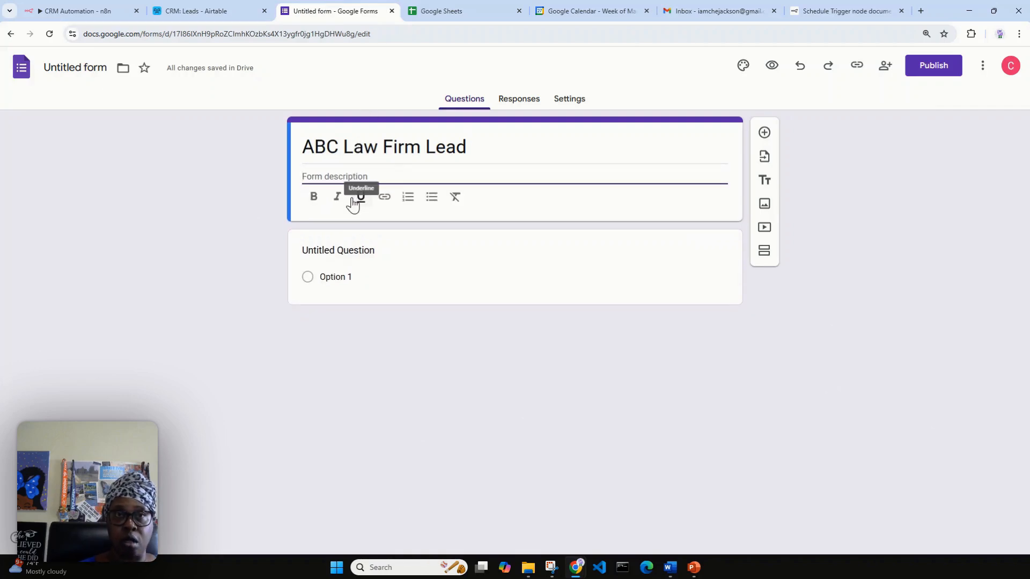
text(Form is fo)
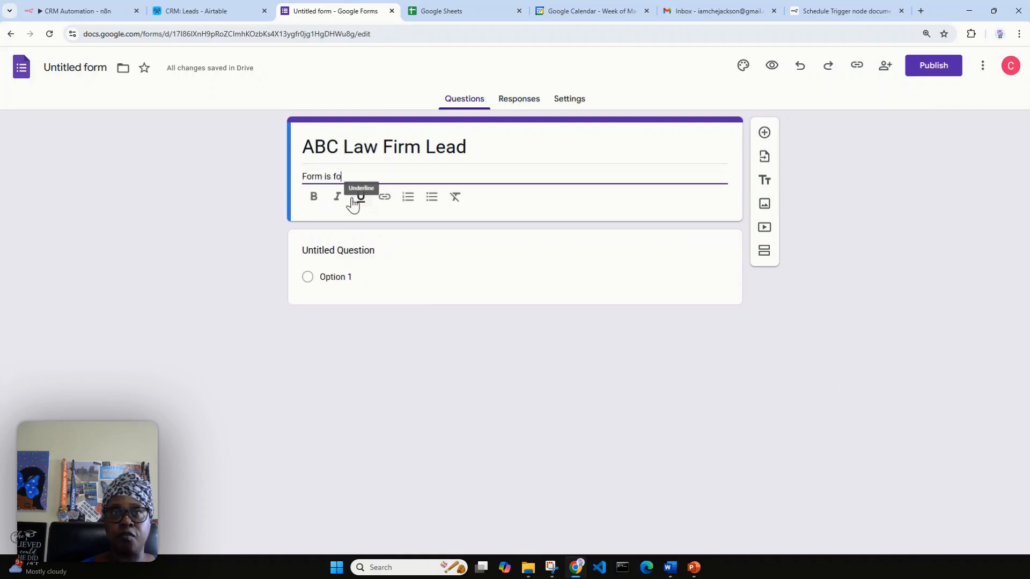
text(r pot)
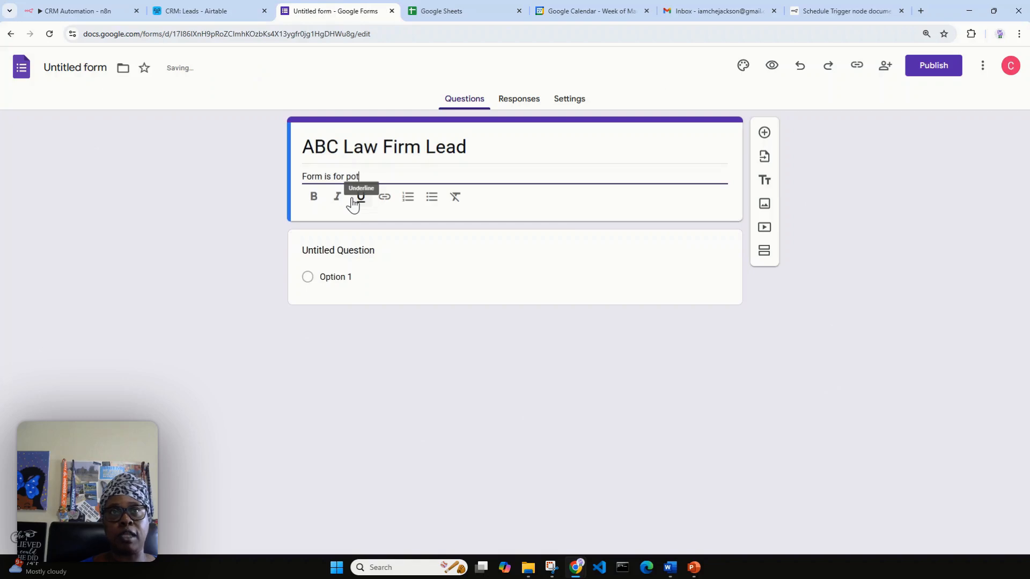
text(ential new clients)
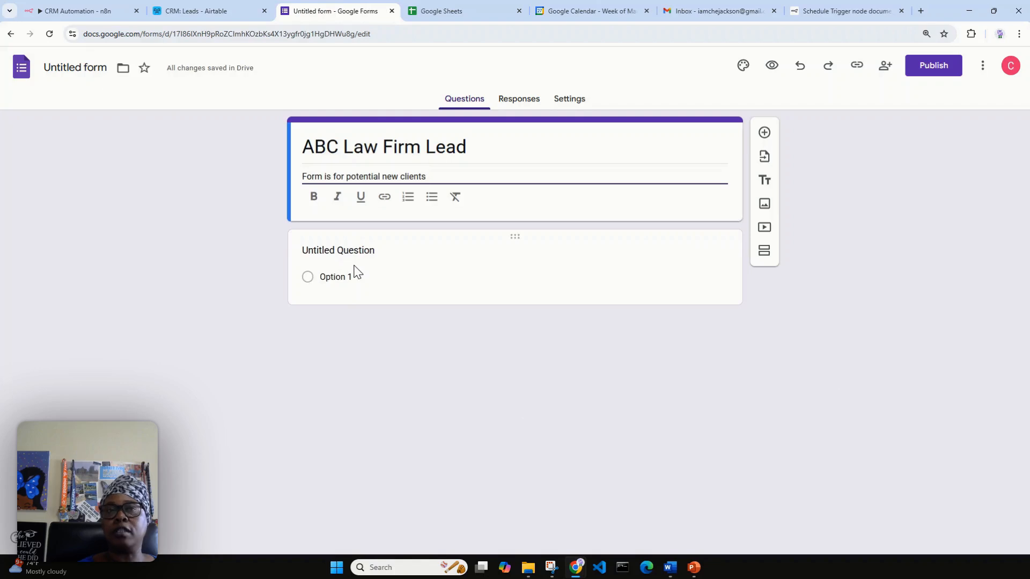
Scroll across the Airtable Leads grid to review columns like Last Contacted, Notes and Interactions.
click(234, 14)
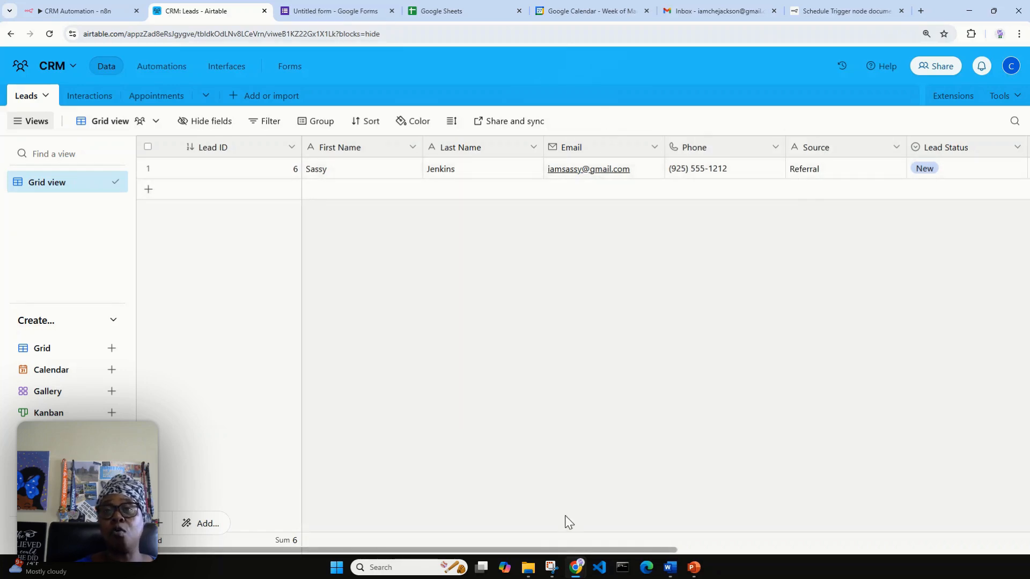
drag(571, 551, 795, 511)
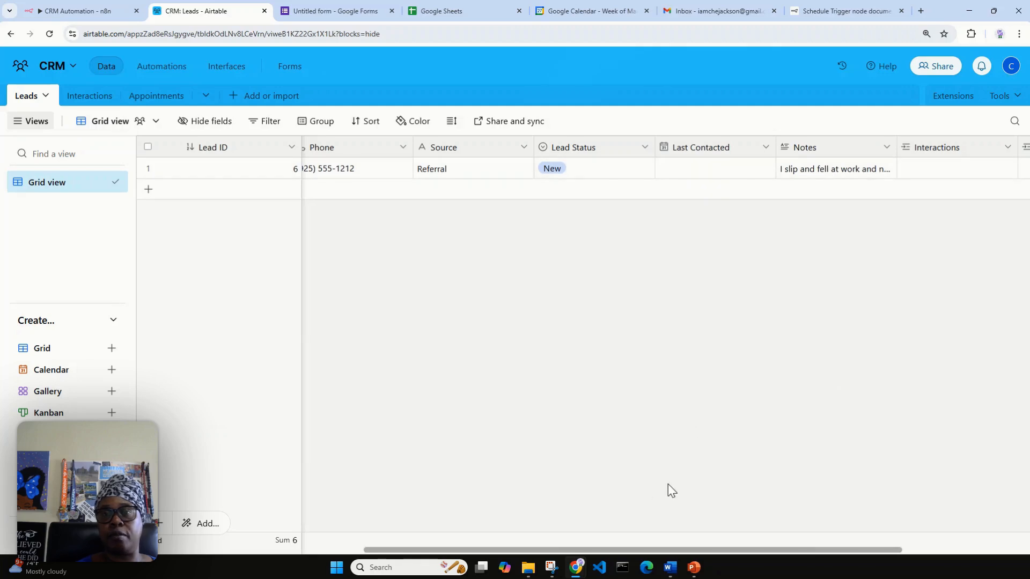
drag(618, 550, 391, 551)
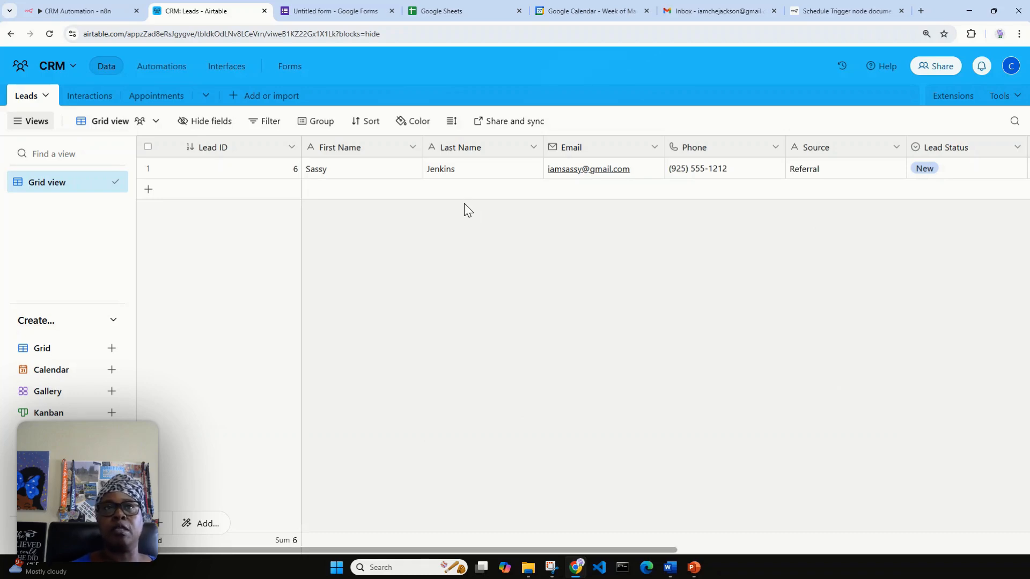
Title the first question 'First Name' and make it required.
click(349, 11)
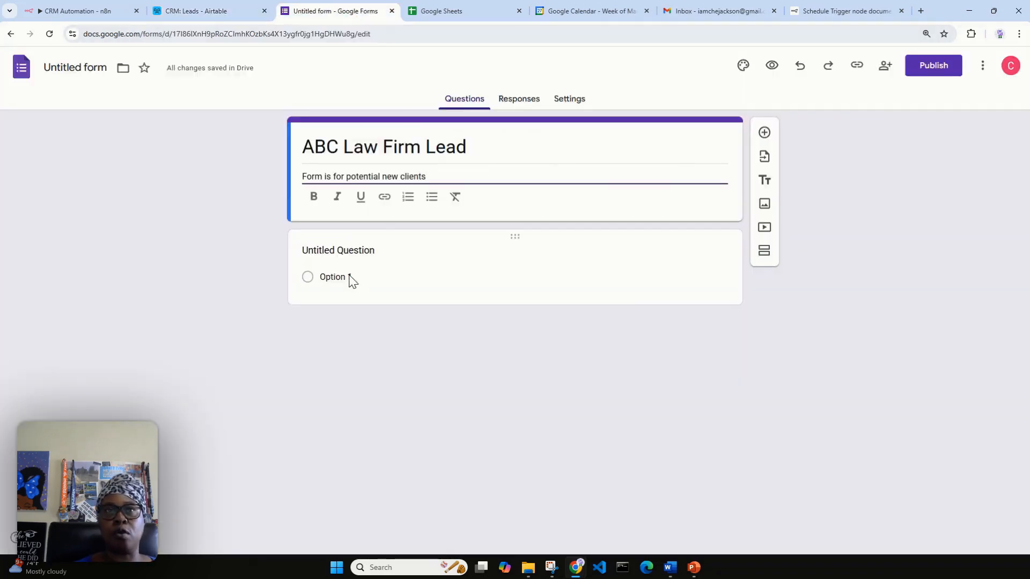
click(360, 251)
text(F)
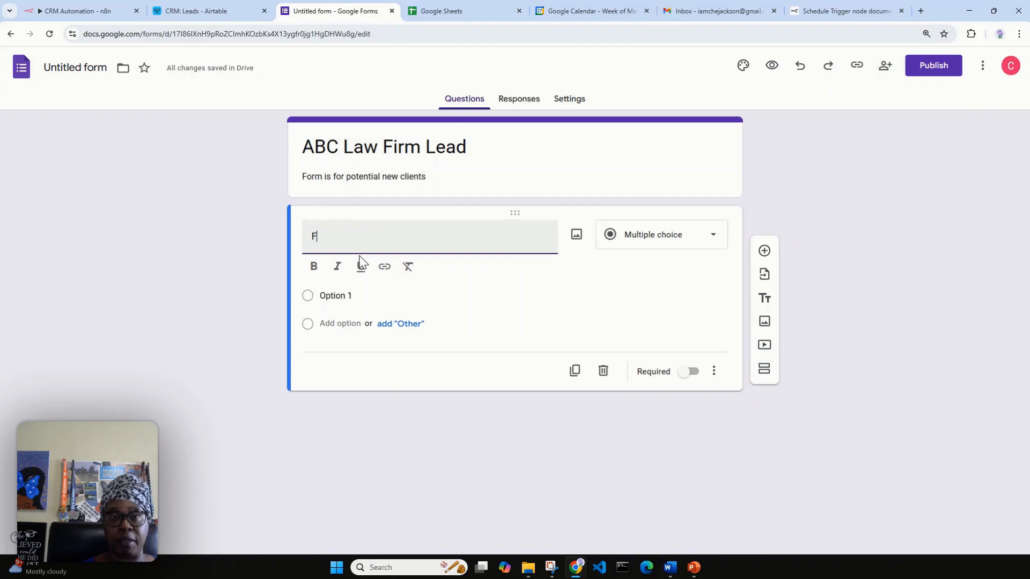
text(irst name)
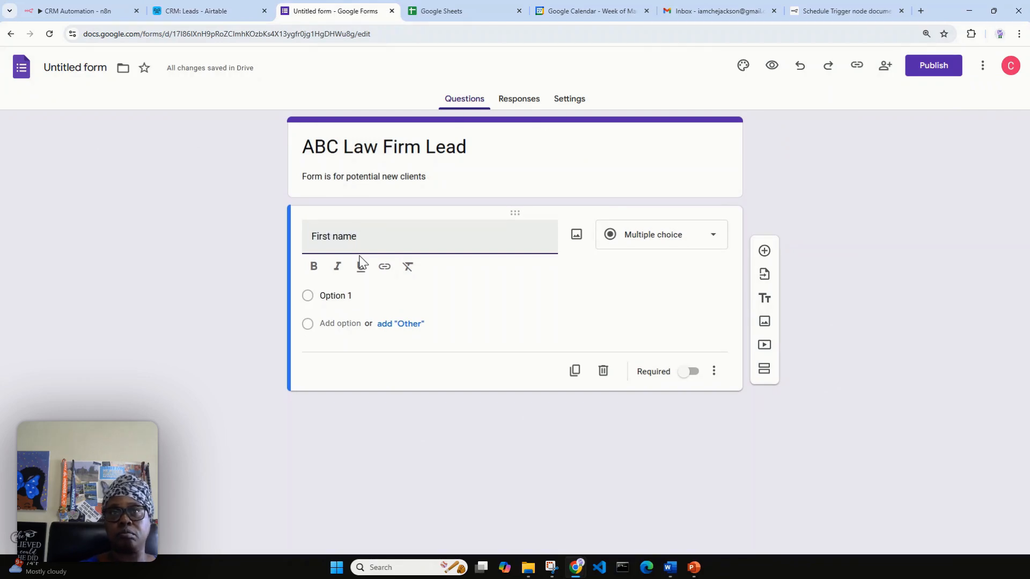
key(BackSpace)
key(BackSpace)
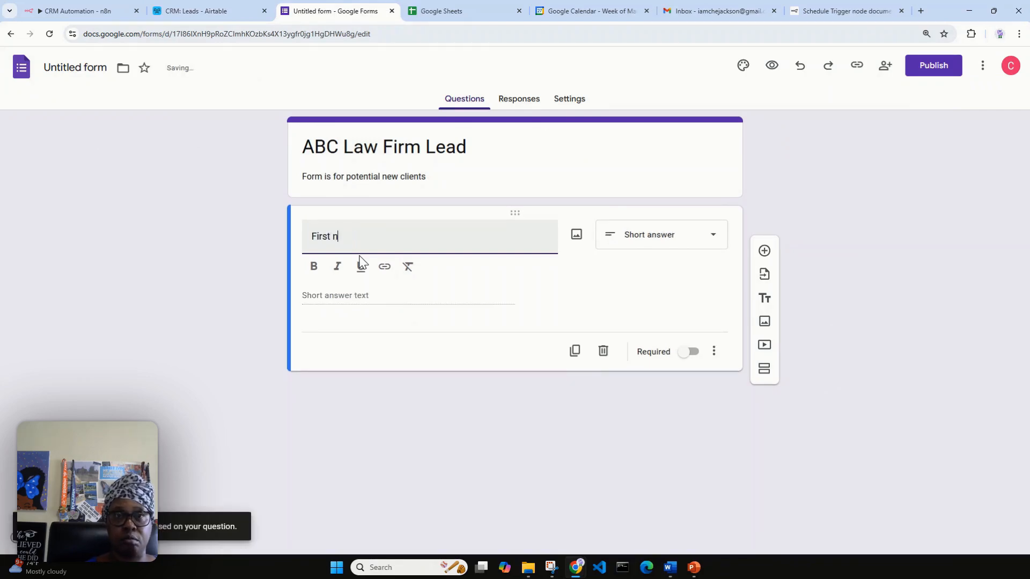
text(ame)
key(BackSpace)
text(Name)
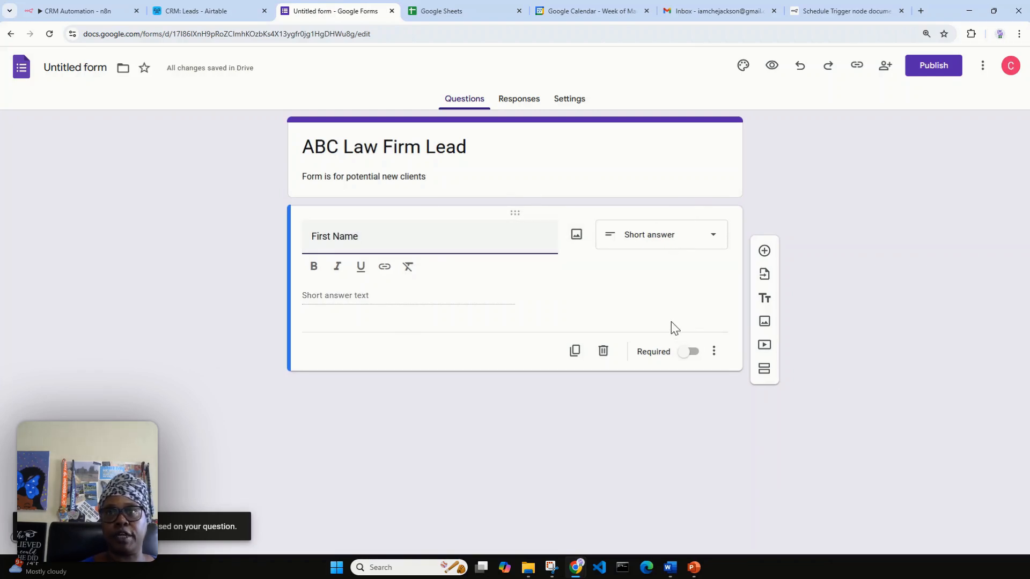
click(685, 352)
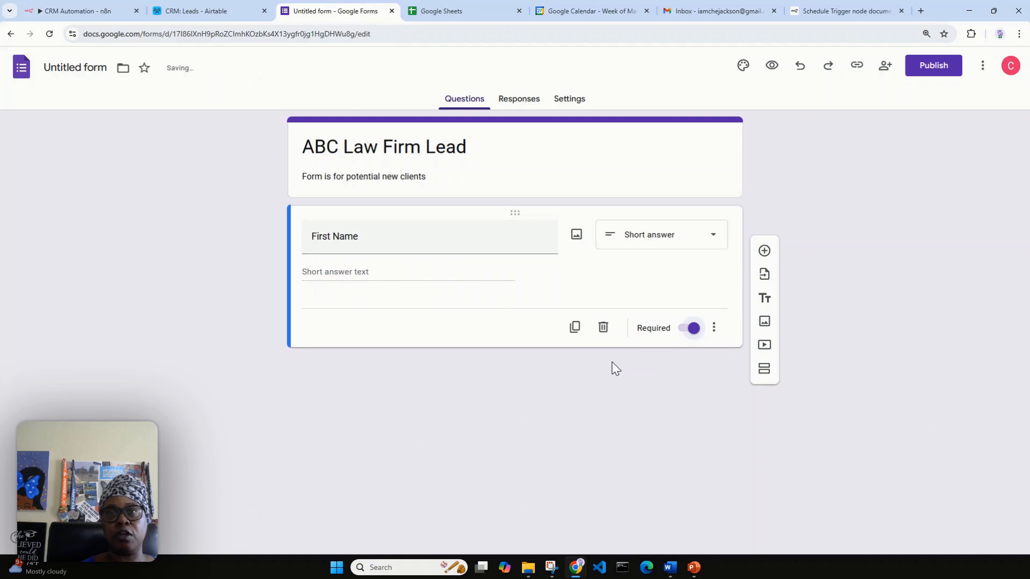
Duplicate it into a 'Last Name' question and set the form name to ABC Law Firm Lead.
click(573, 329)
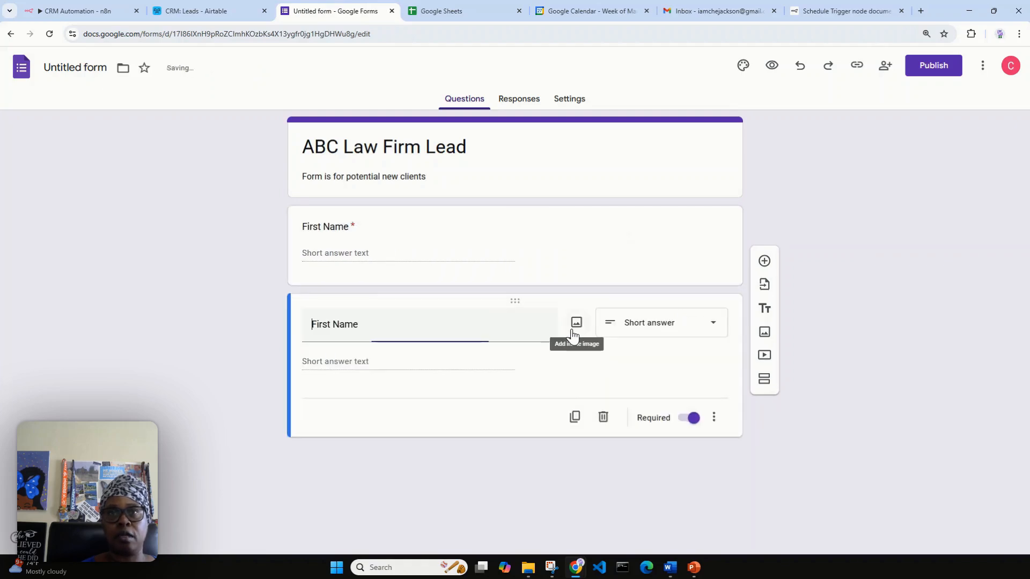
drag(329, 324, 309, 325)
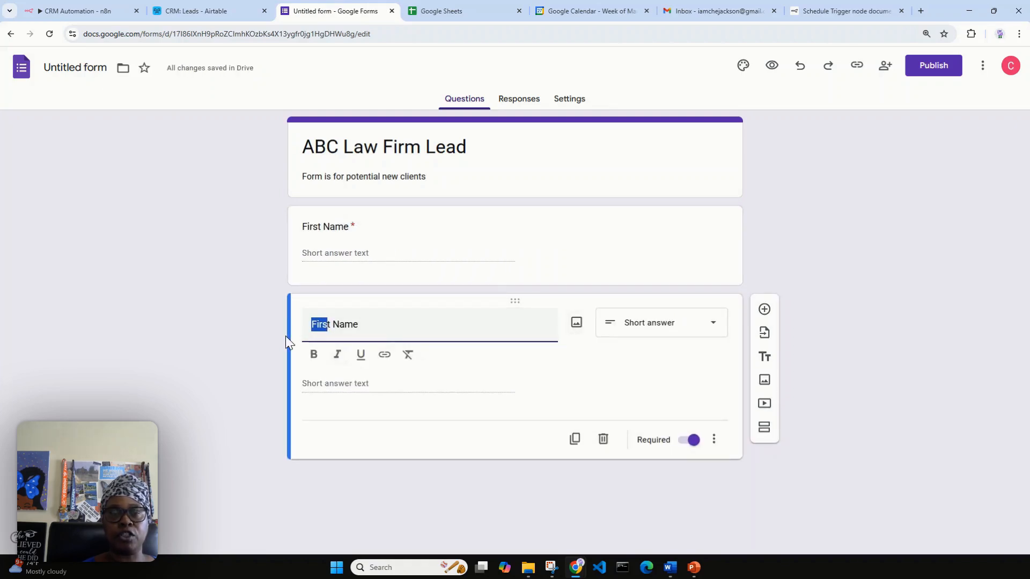
text(Las)
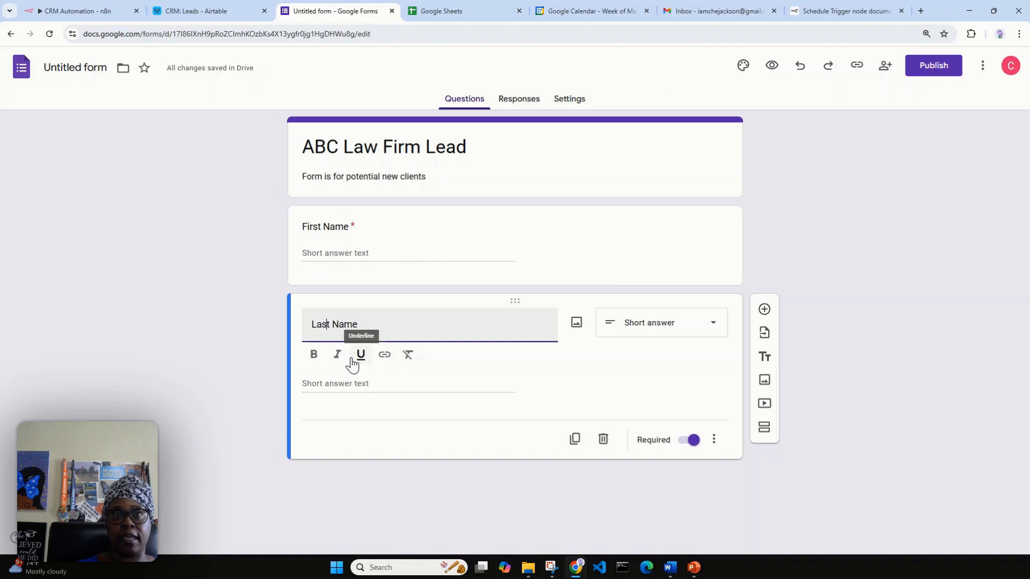
click(575, 439)
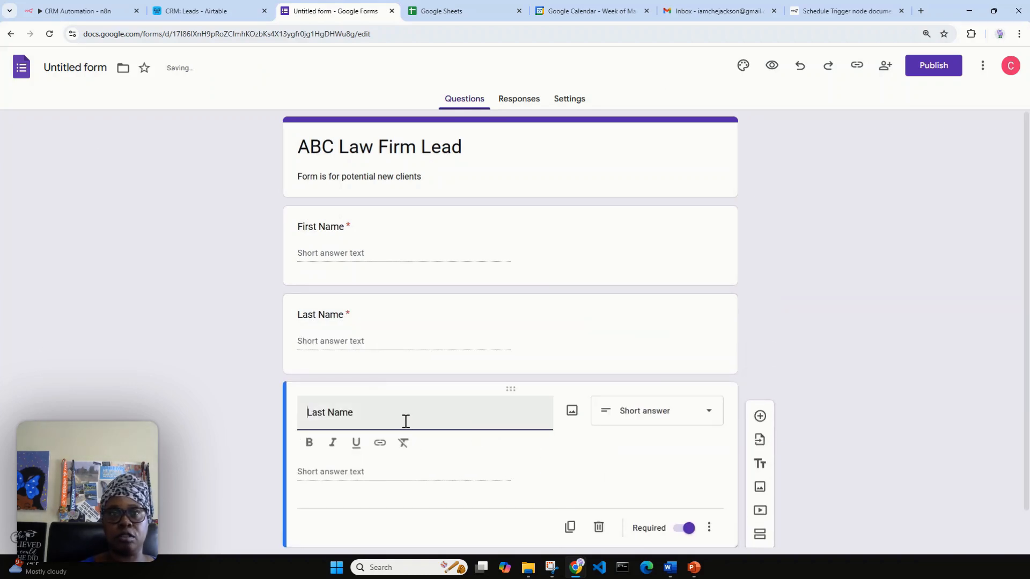
click(178, 20)
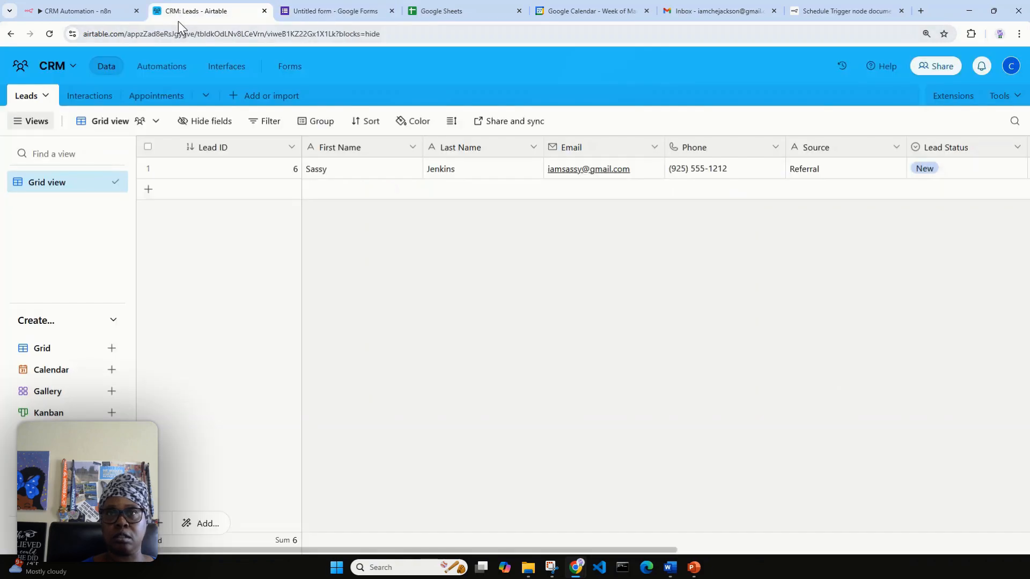
click(328, 11)
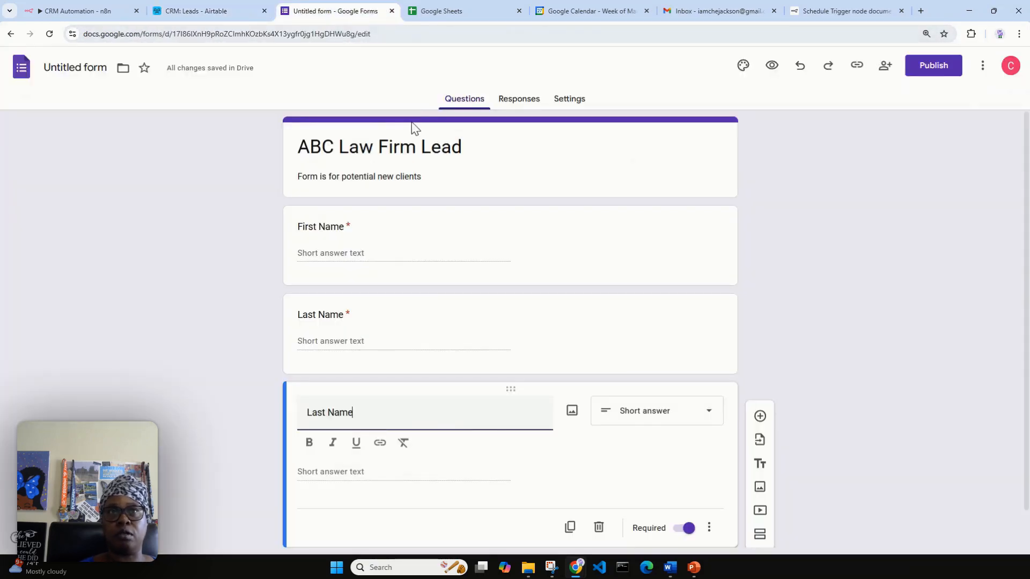
click(81, 65)
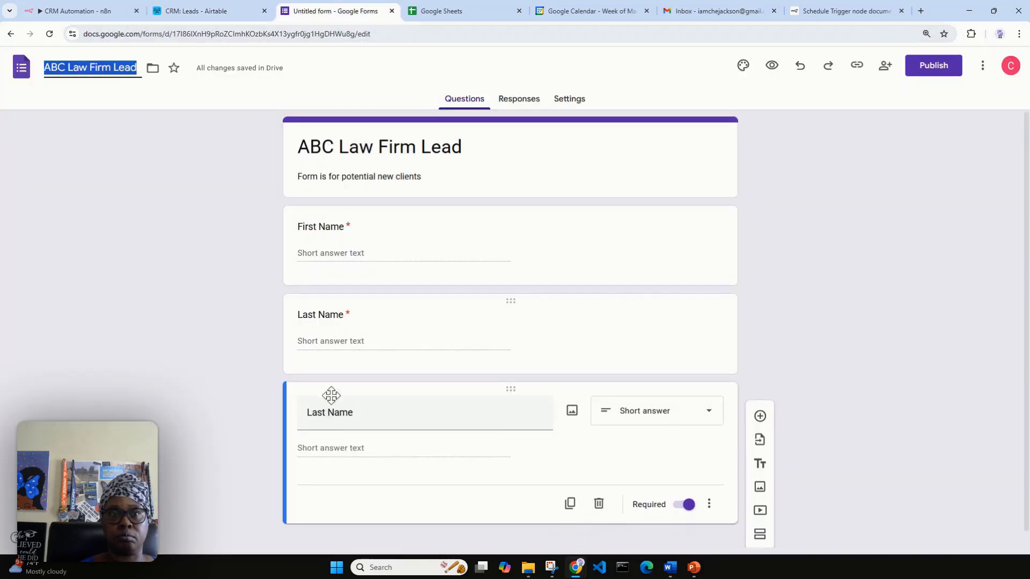
Retitle the copies 'Email' and 'Phone Number', then start another copy titled Source.
click(356, 413)
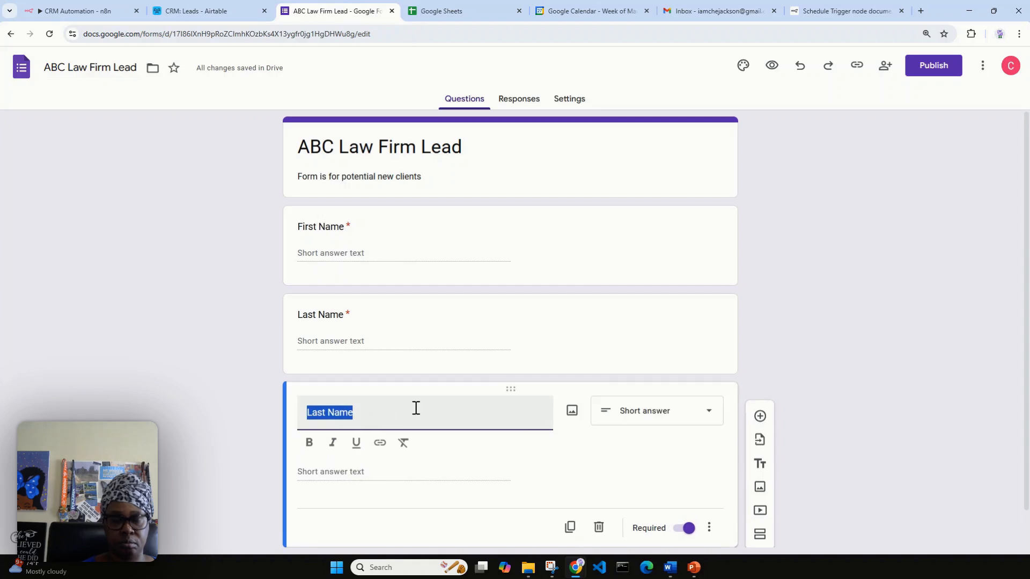
text(Email)
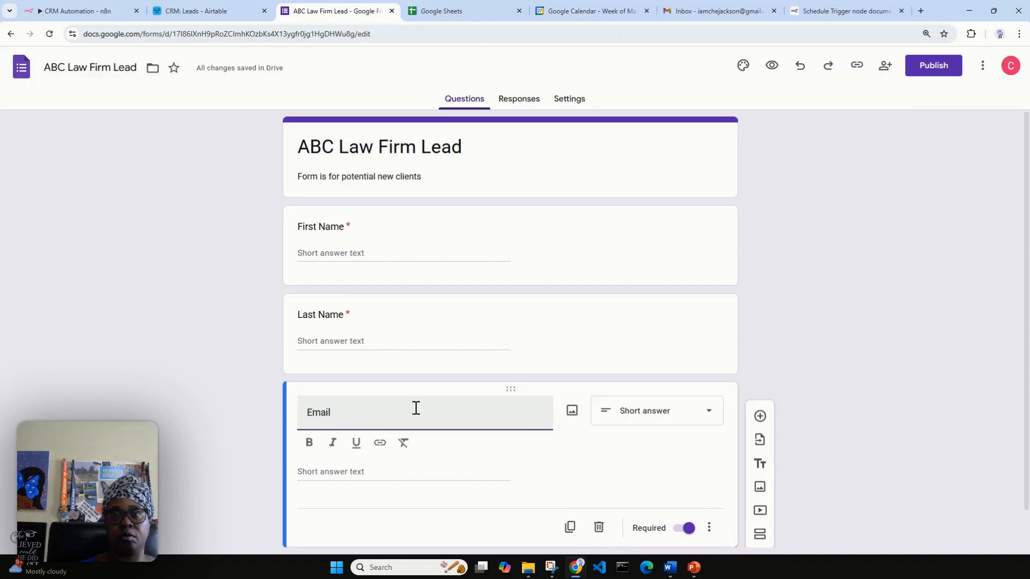
click(570, 528)
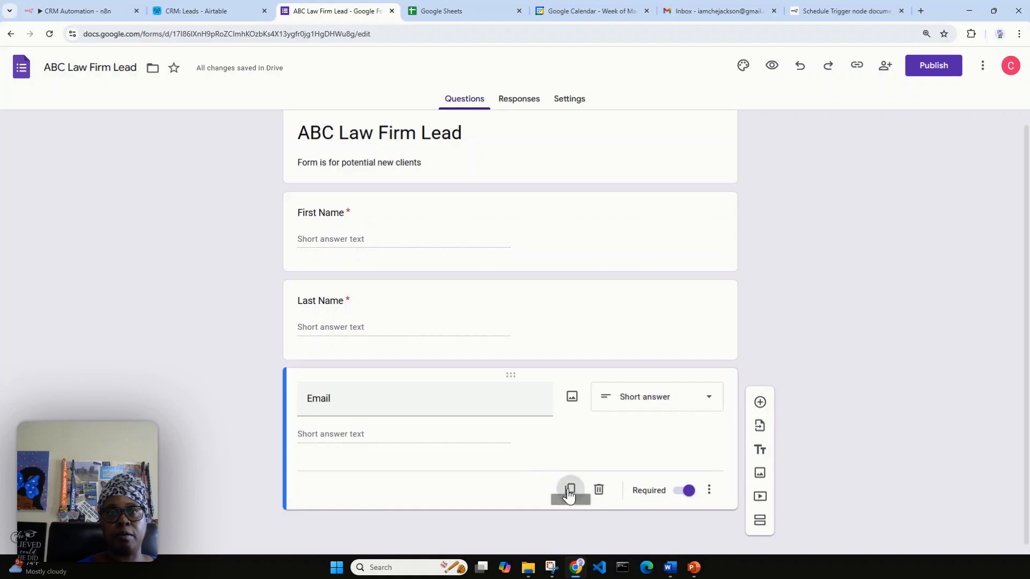
click(570, 490)
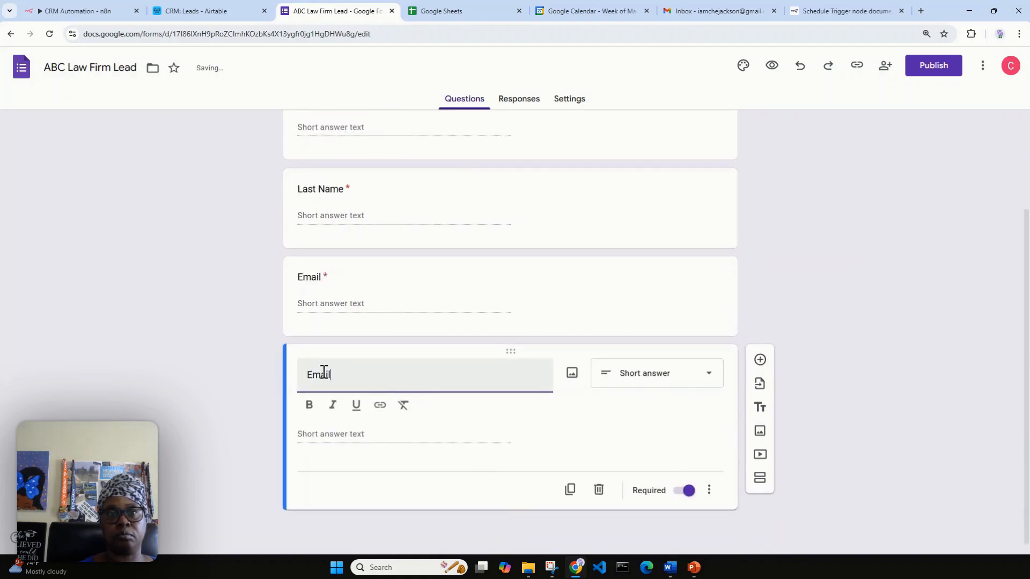
double_click(323, 371)
text(Phone)
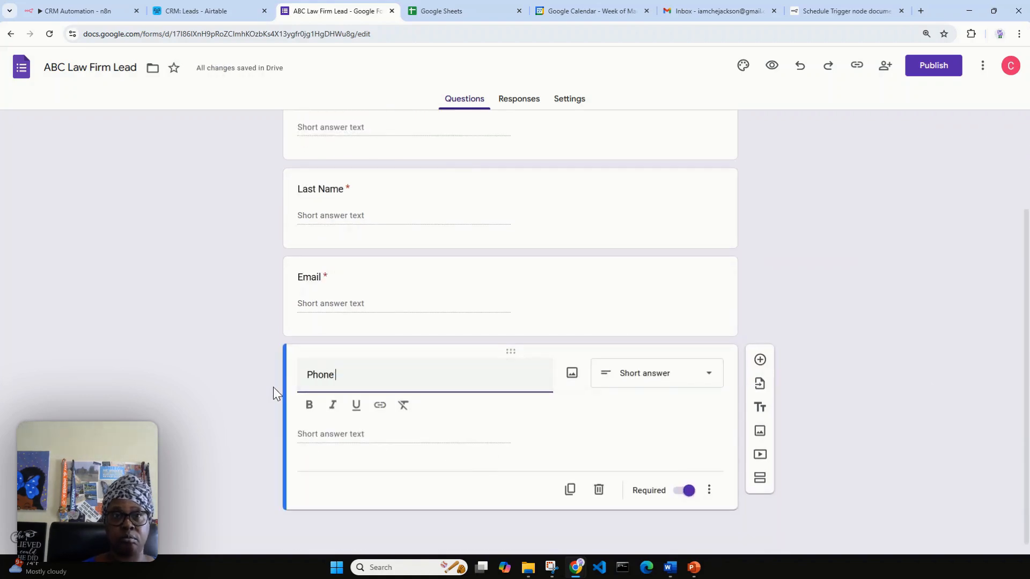
text( Number)
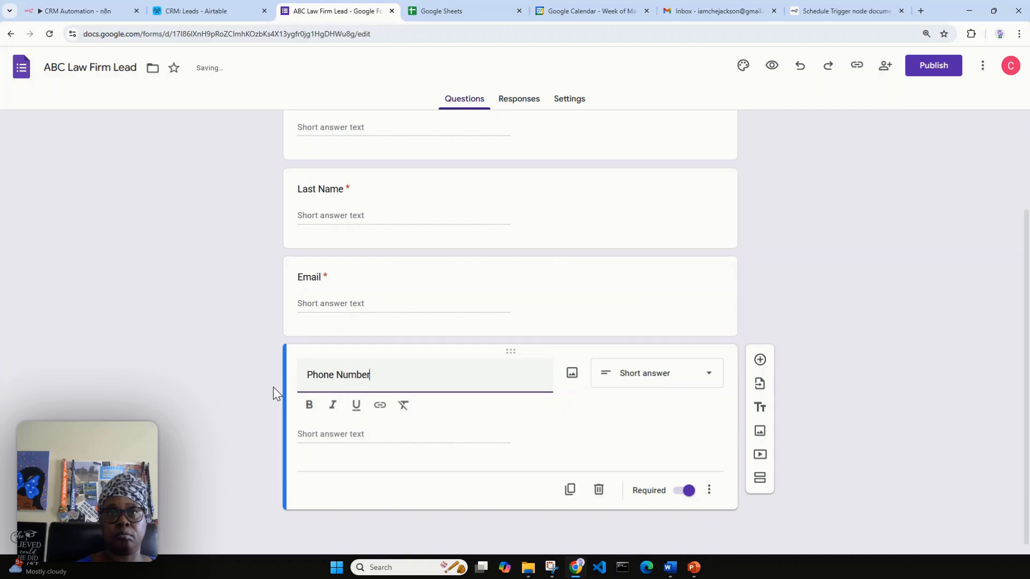
click(568, 491)
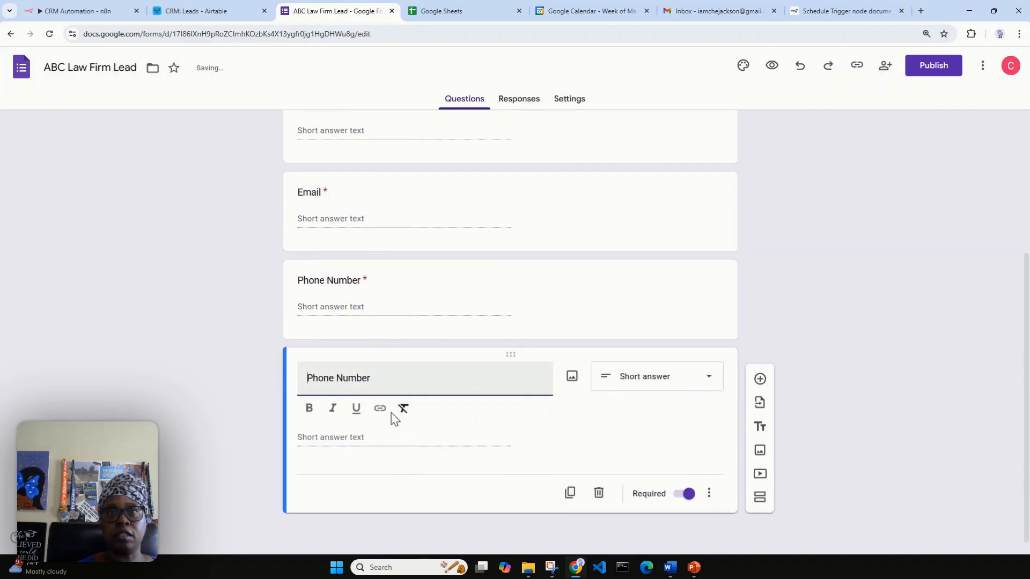
drag(388, 377, 294, 399)
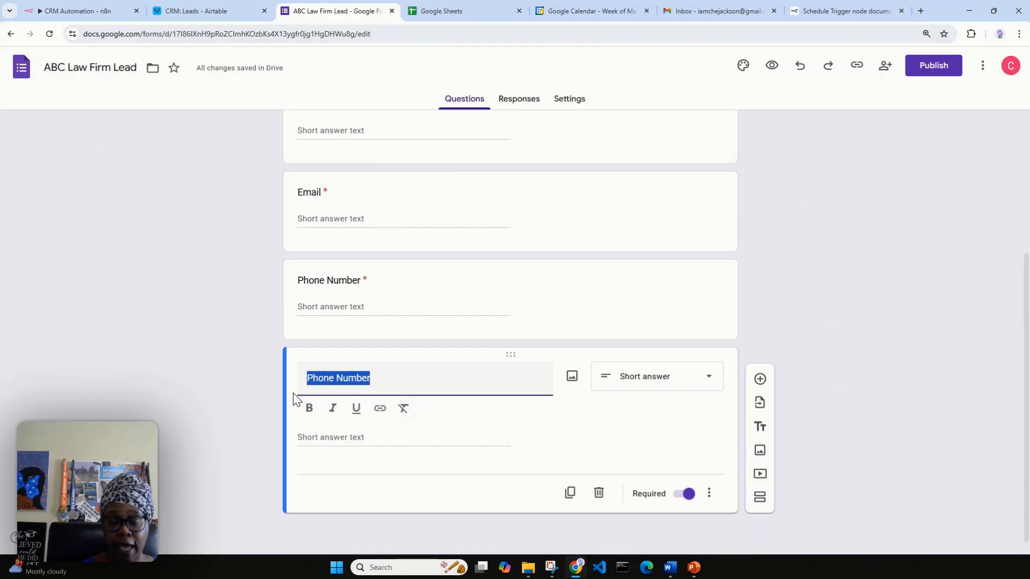
text(Source)
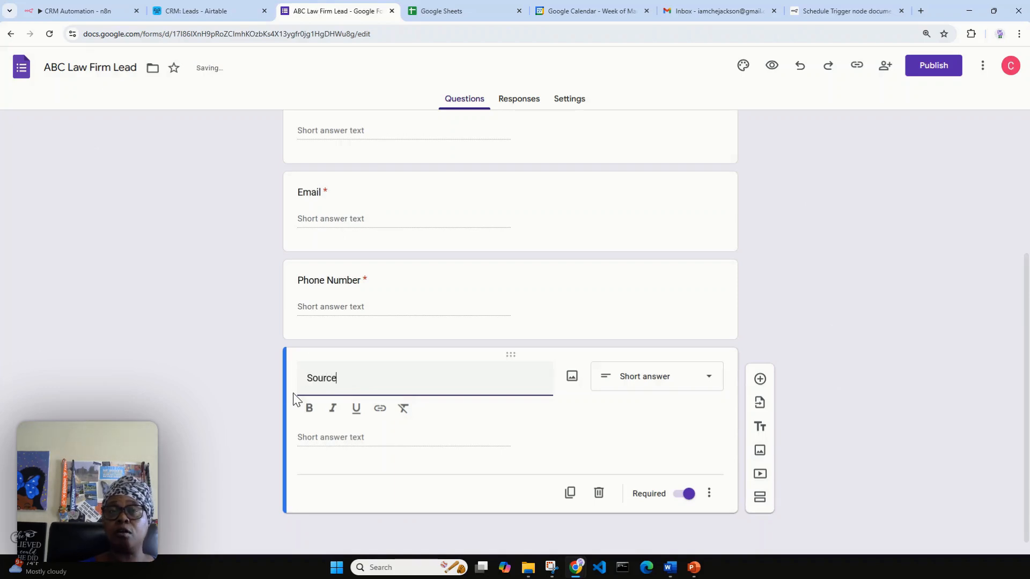
Inspect the lead's Source value 'Referral' in Airtable, then go back to the form.
click(218, 10)
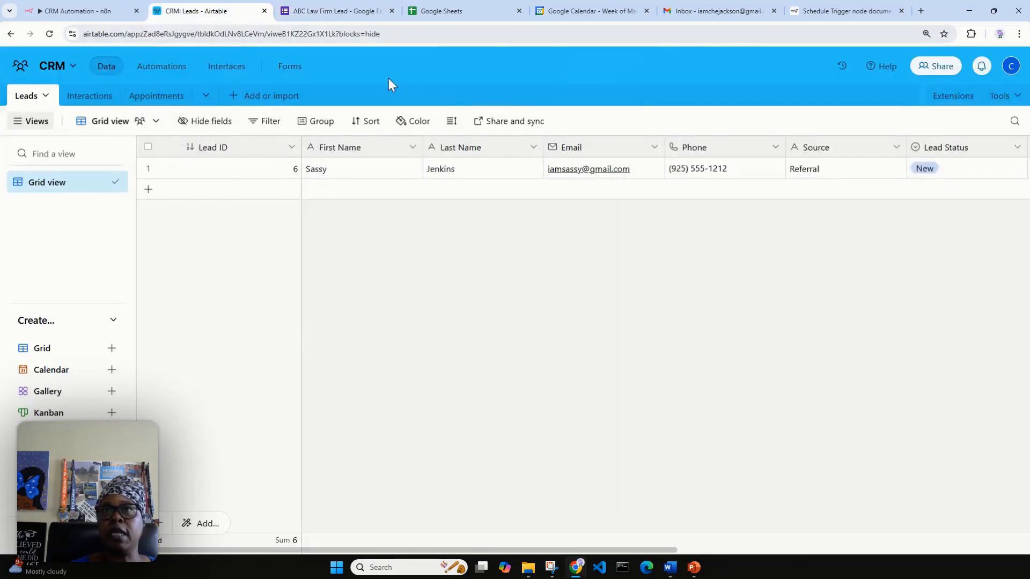
click(852, 174)
click(855, 168)
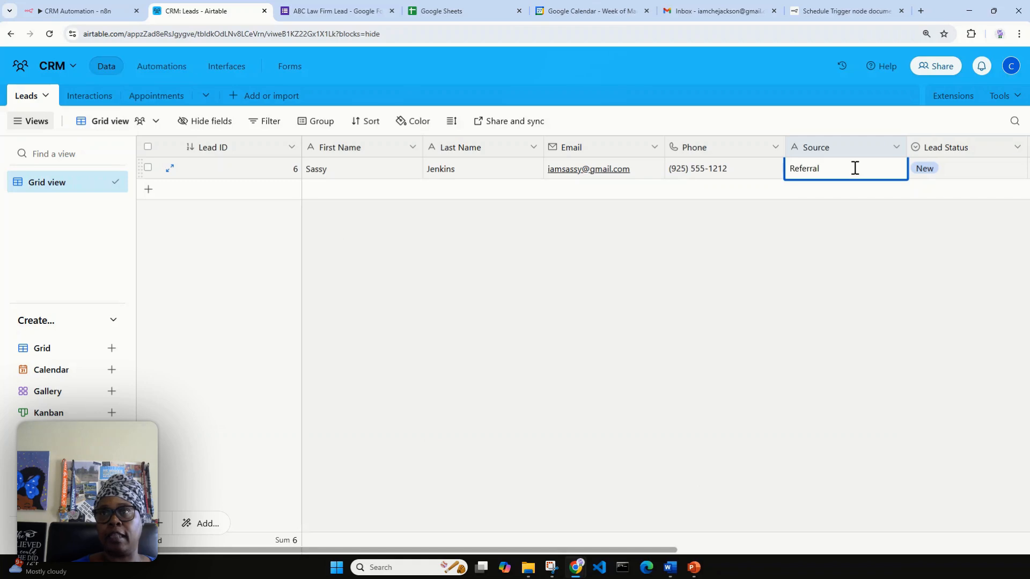
double_click(854, 168)
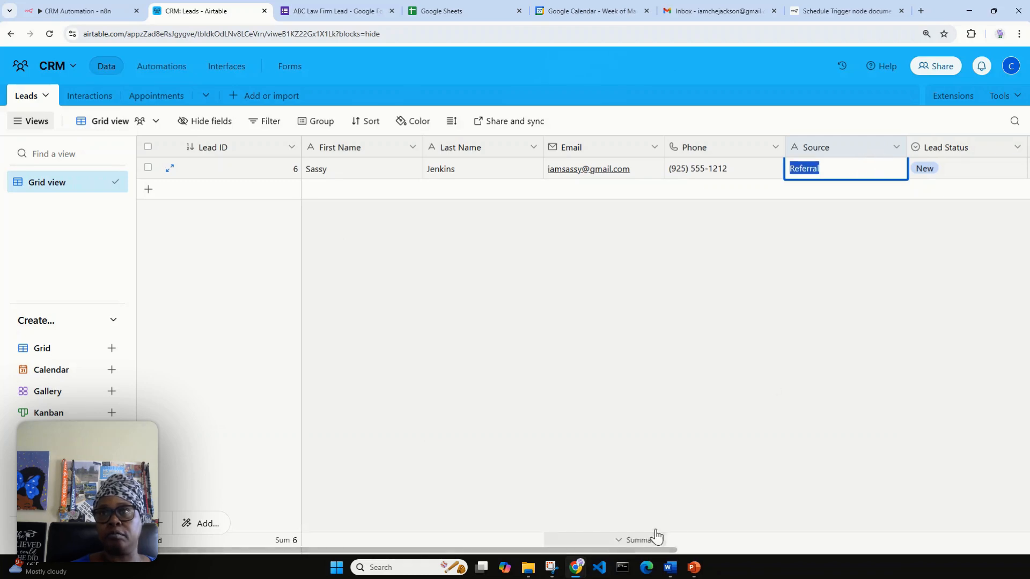
click(649, 539)
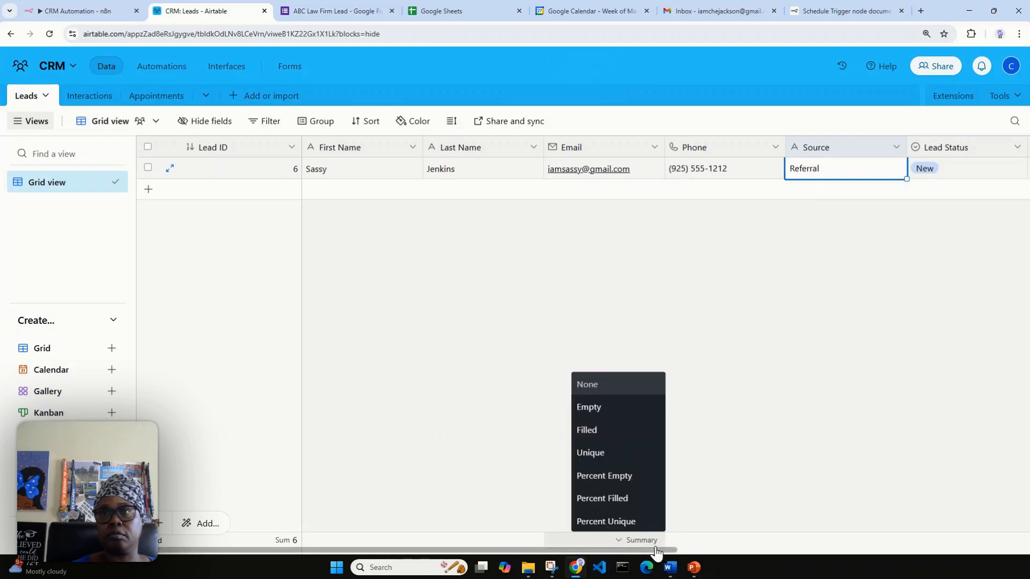
drag(655, 553, 779, 504)
click(797, 431)
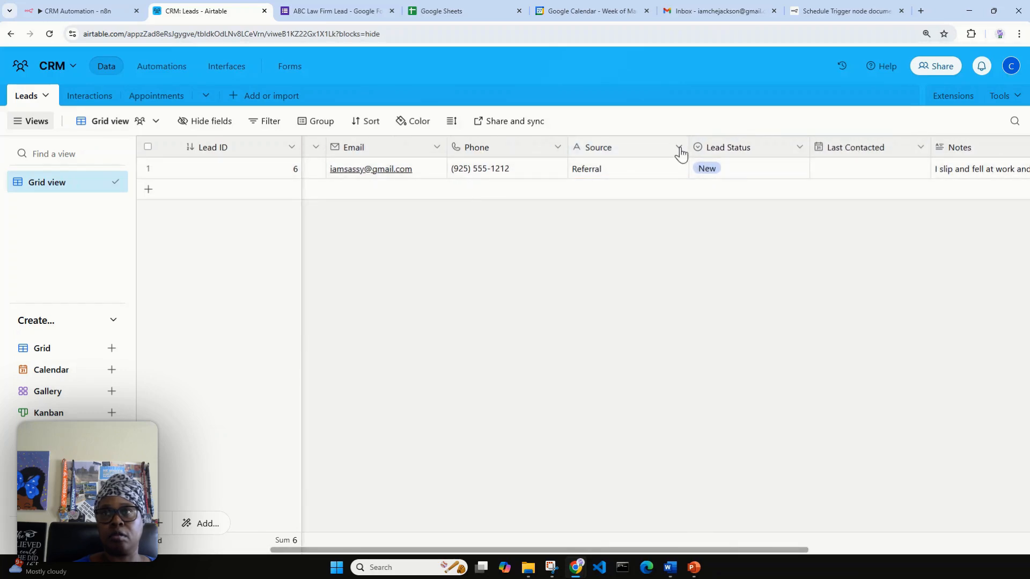
click(90, 103)
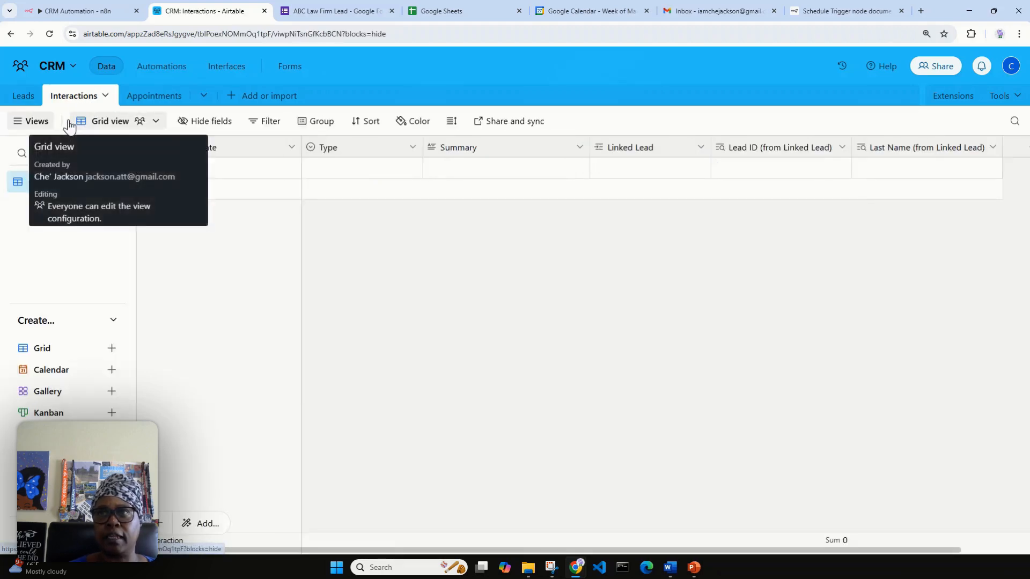
click(16, 101)
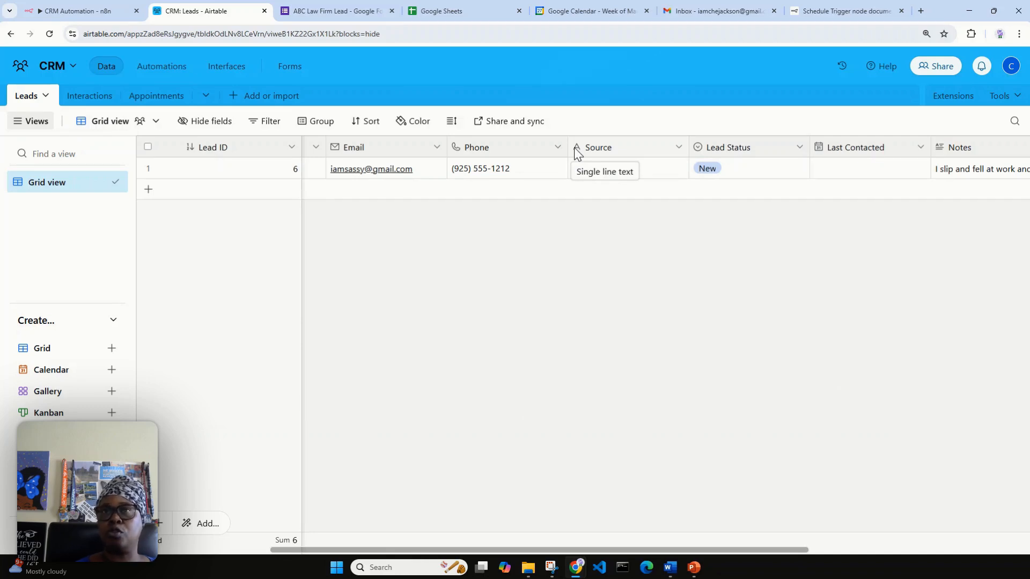
click(307, 9)
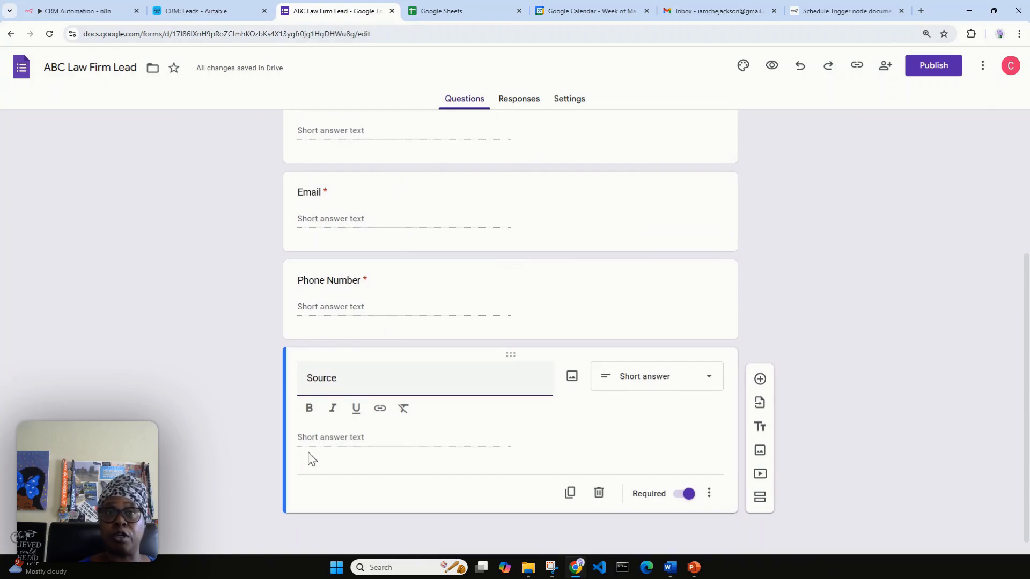
Change the Source question to a dropdown with 'Website' as its first option.
click(226, 12)
click(306, 11)
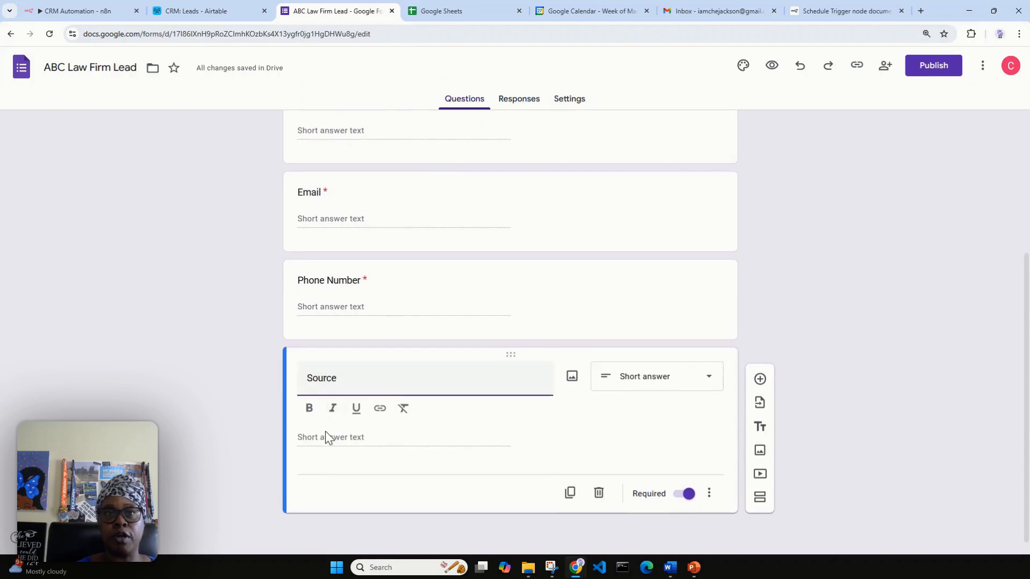
click(662, 379)
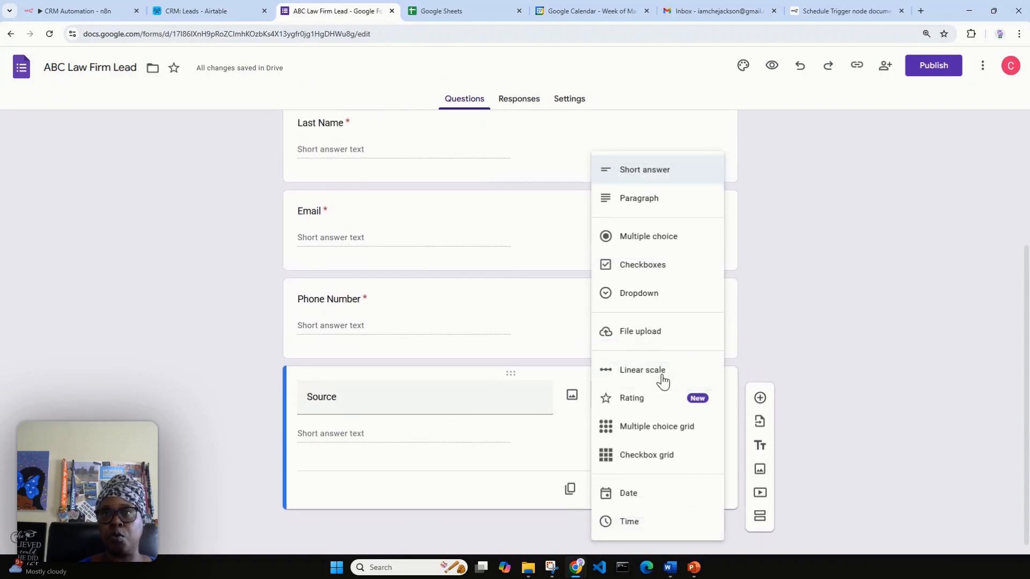
click(645, 294)
click(357, 437)
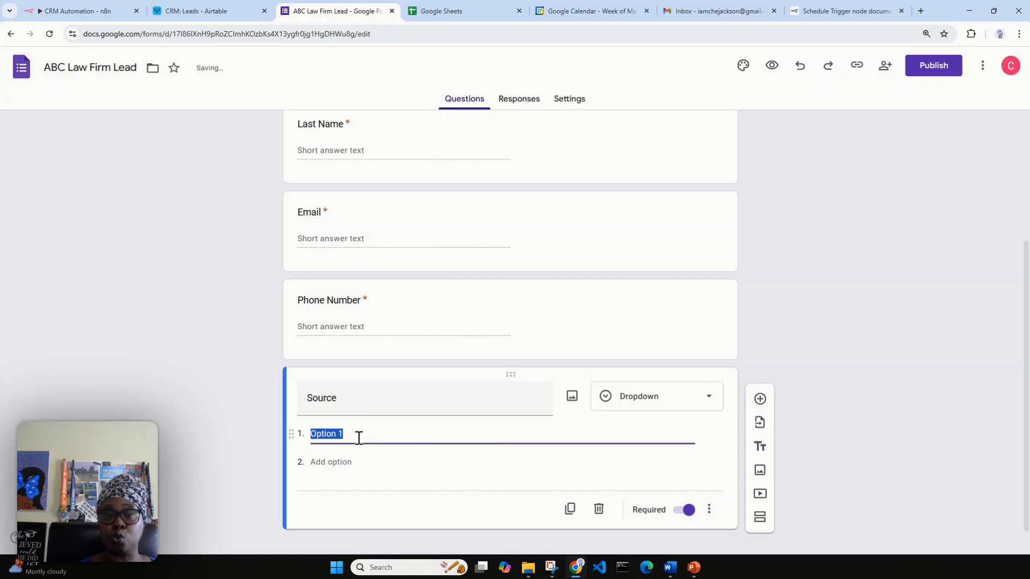
text(We)
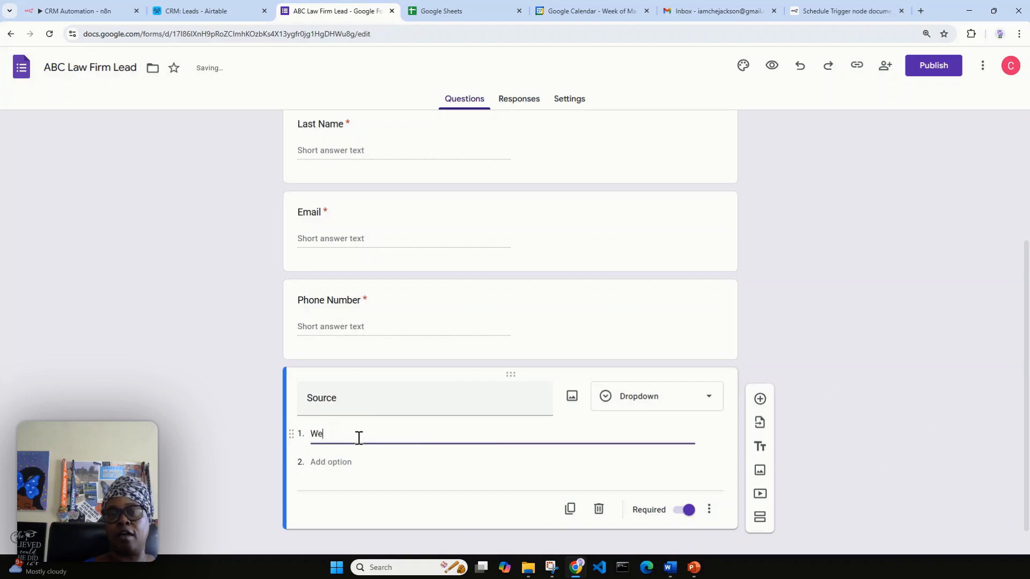
text(bsite)
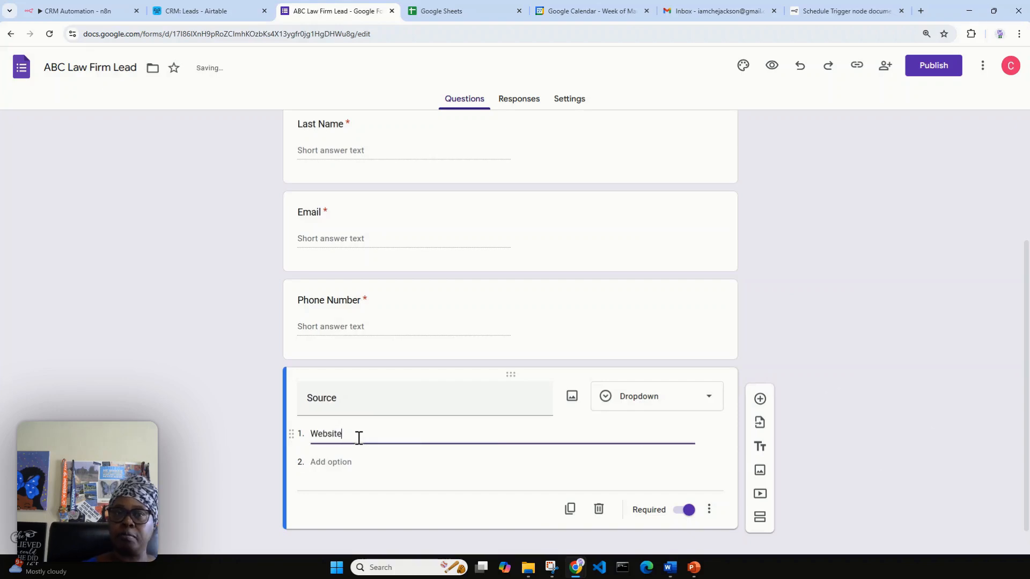
Add the options Social Media, Referral and Other, then duplicate the Source question.
click(340, 487)
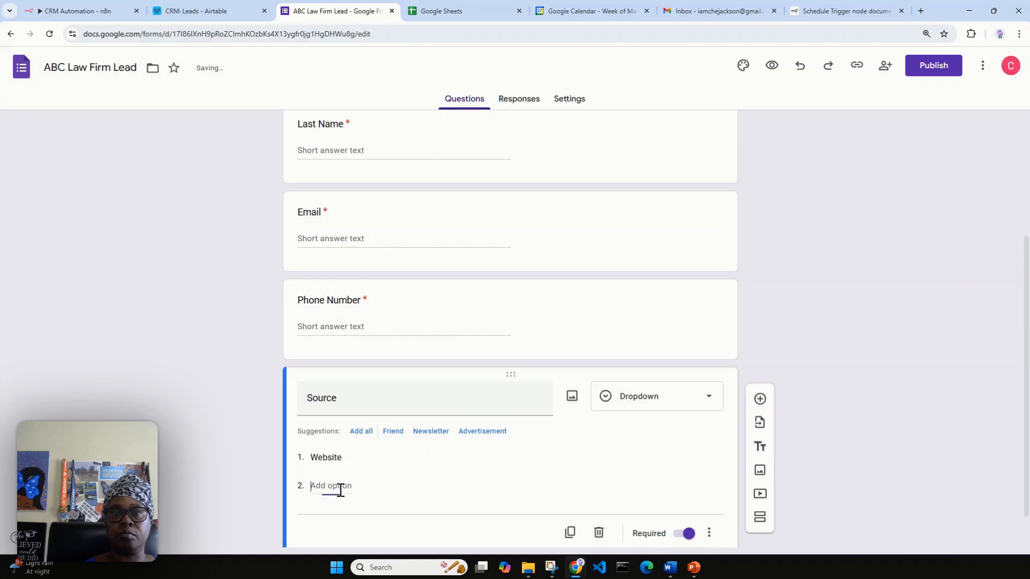
text(Sic)
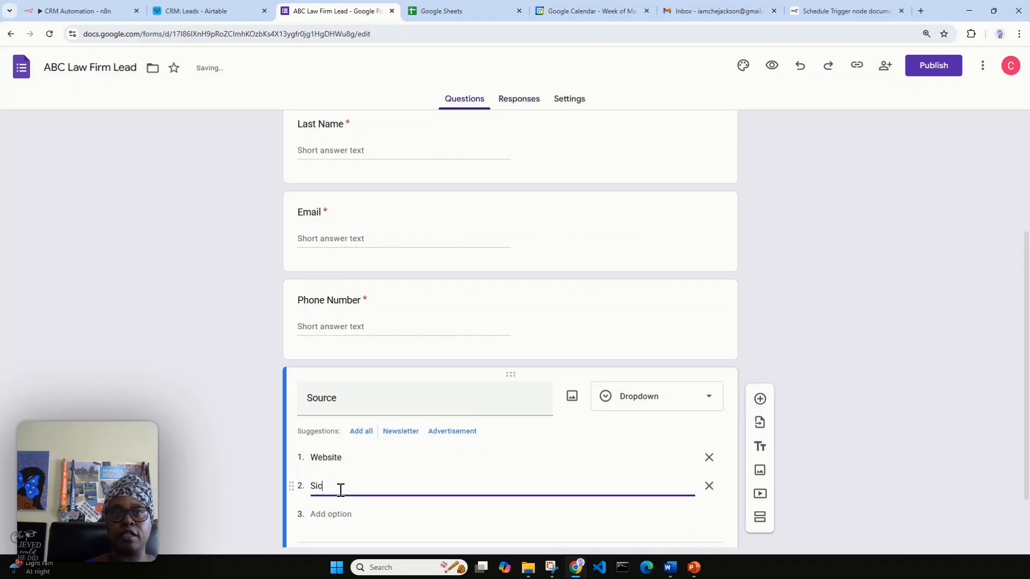
key(BackSpace)
key(BackSpace)
text(ocial m)
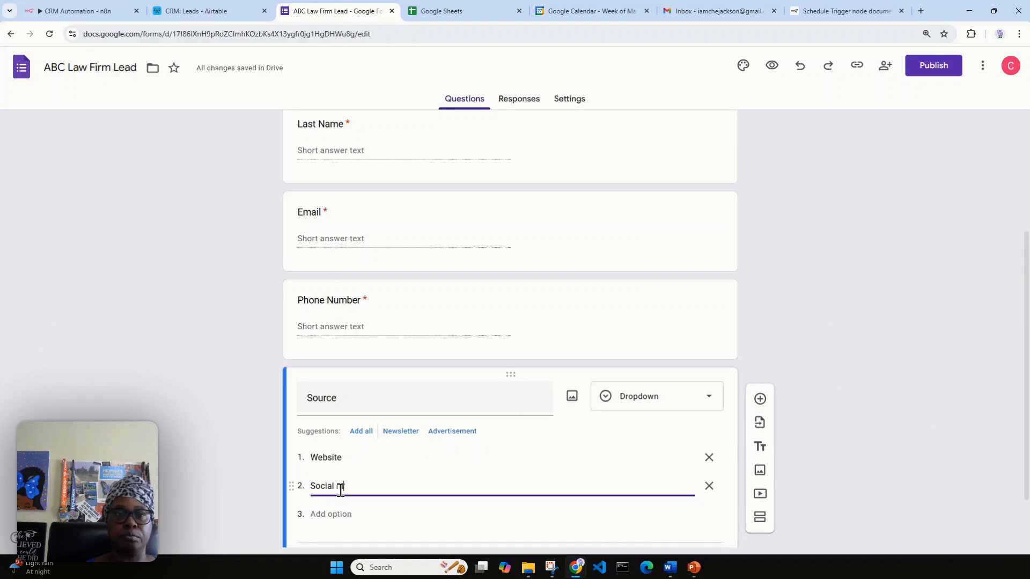
text(edia)
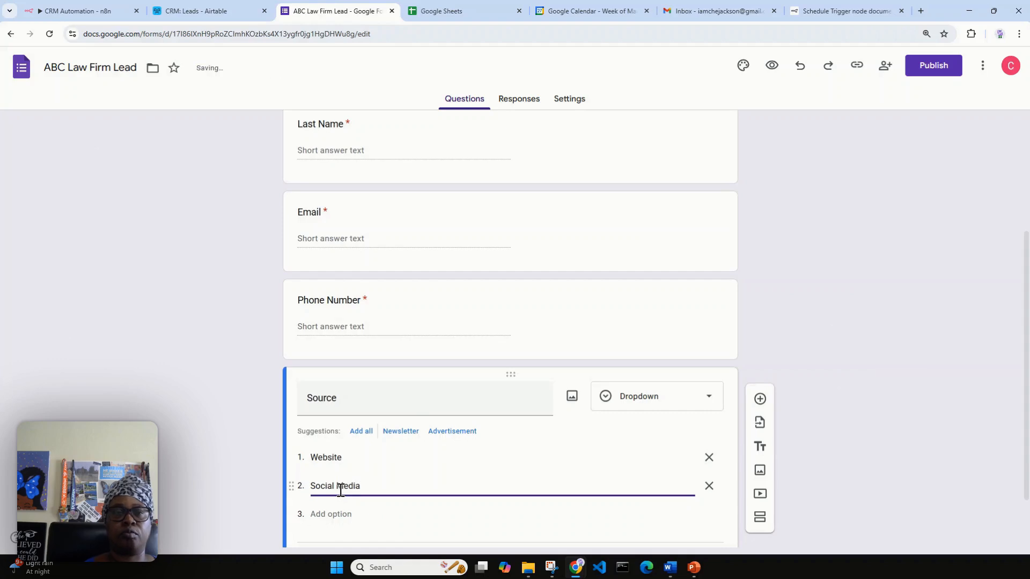
scroll(354, 496, down, 1)
click(361, 466)
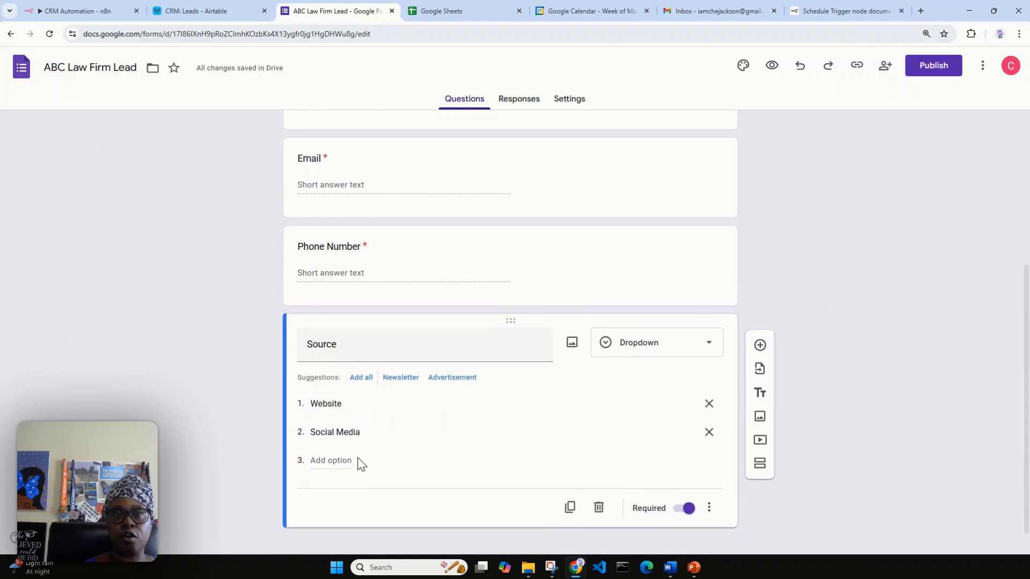
click(345, 460)
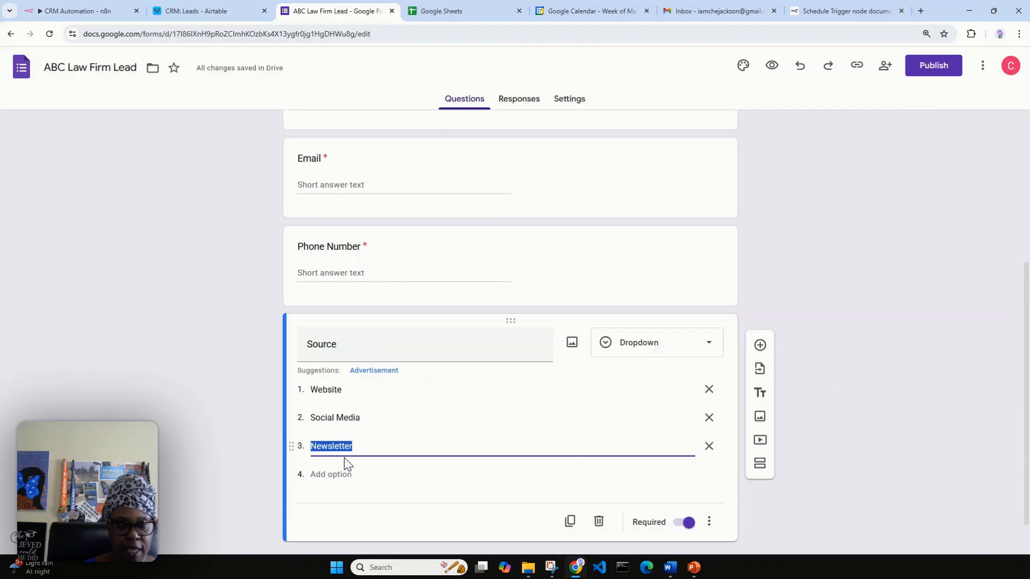
text(Referral)
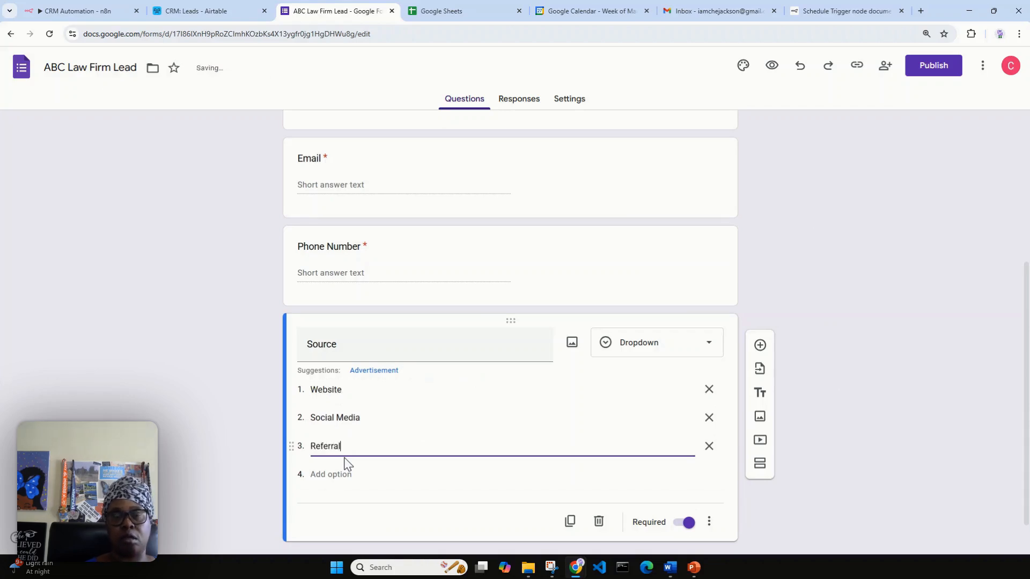
click(339, 472)
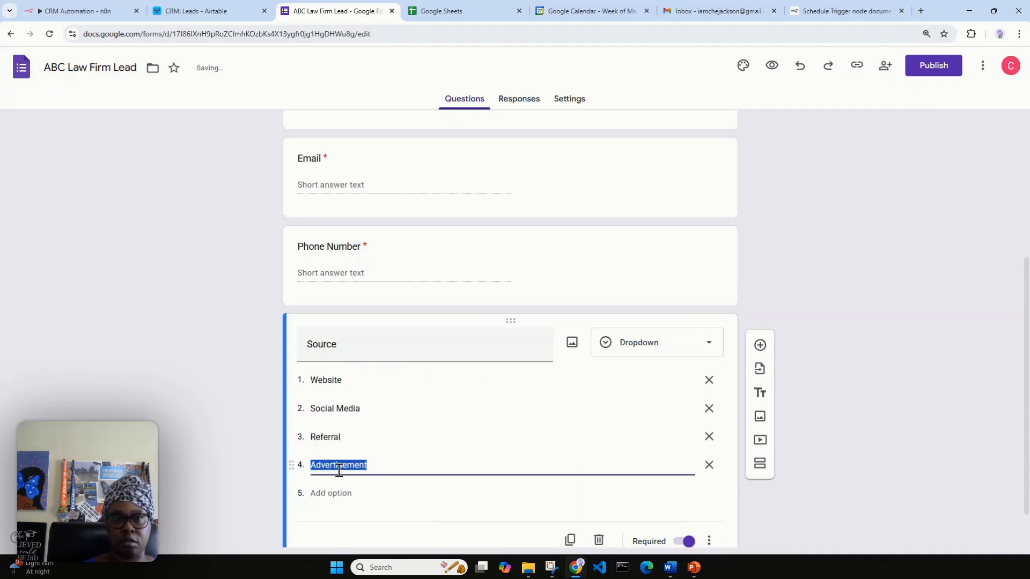
text(Other)
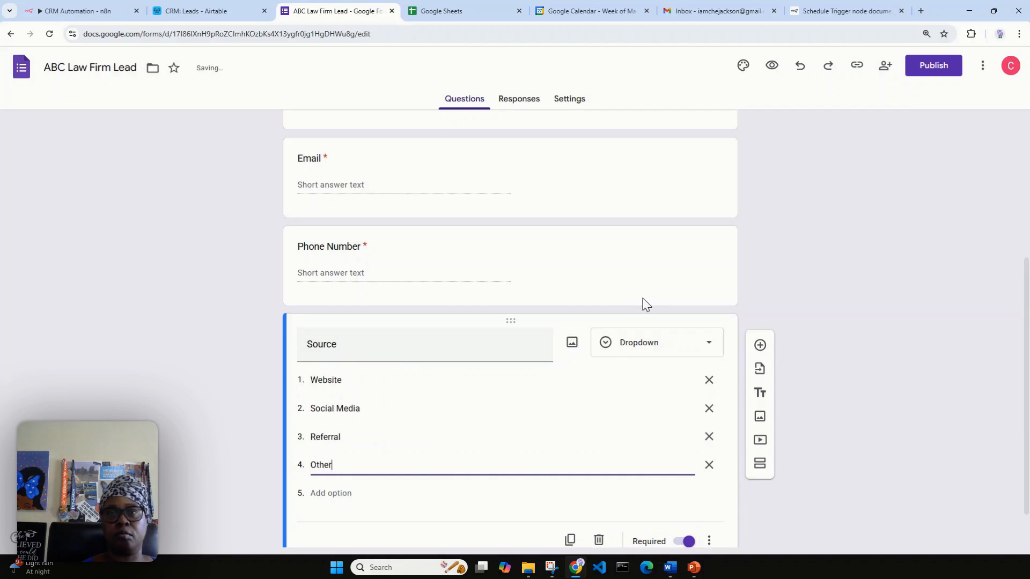
click(802, 266)
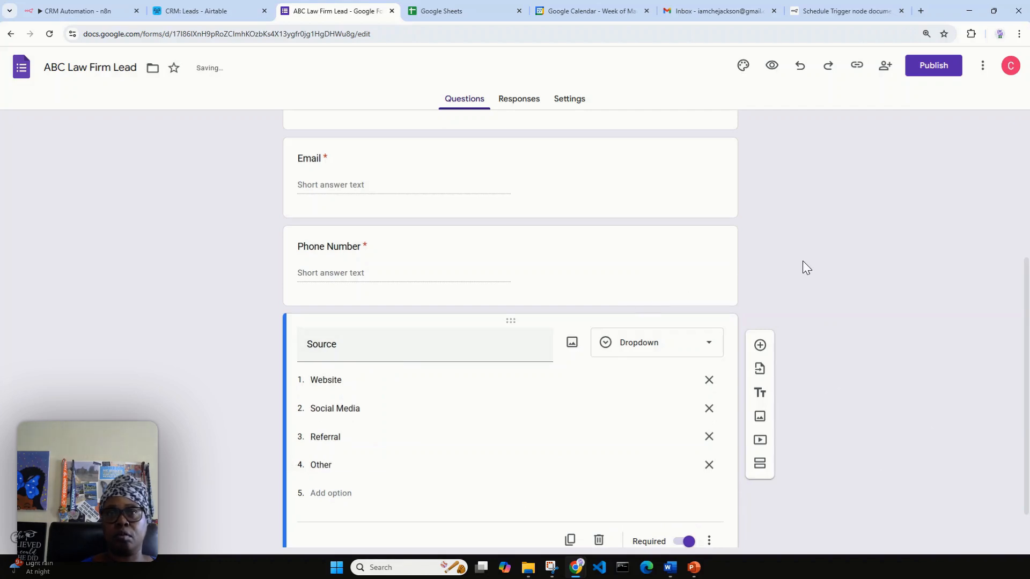
scroll(611, 338, down, 1)
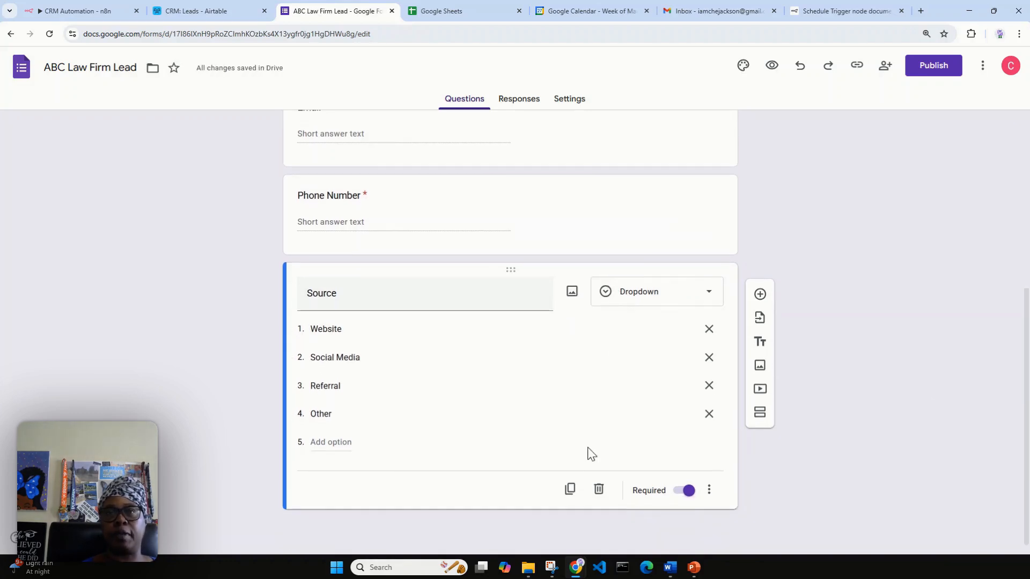
click(571, 490)
Turn the copied question into a paragraph answer titled 'How can we help you?'.
click(641, 465)
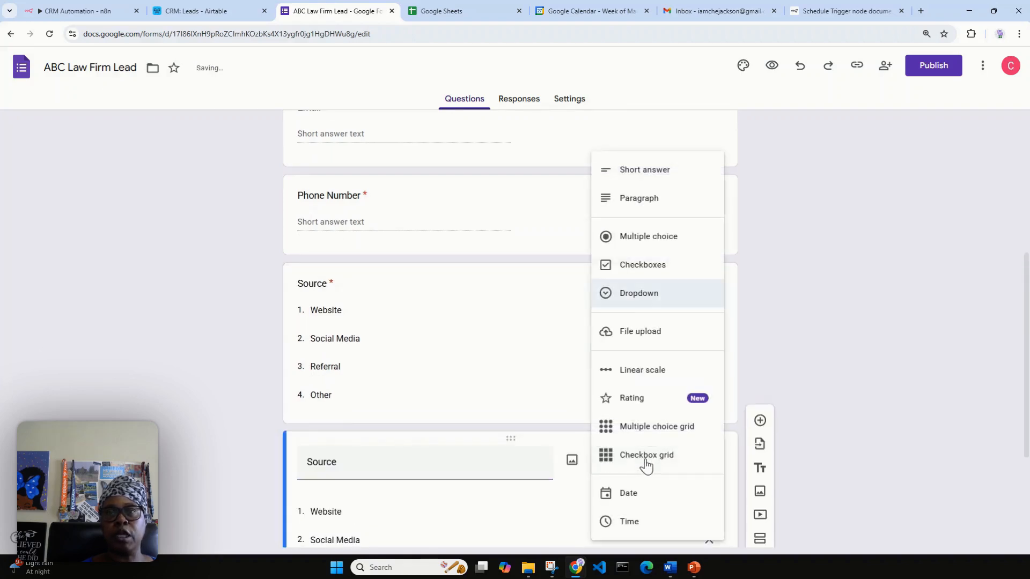
click(657, 203)
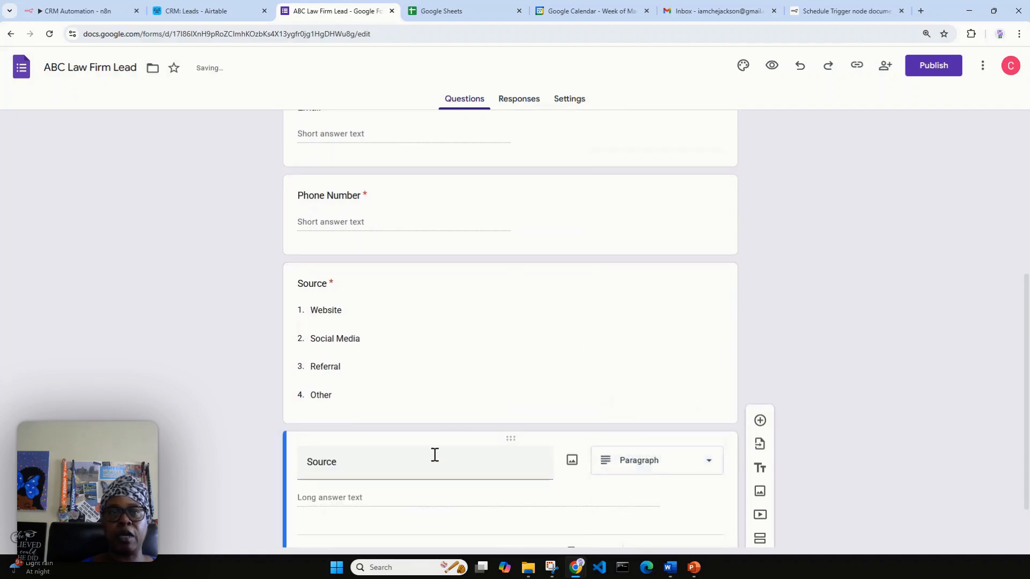
click(176, 11)
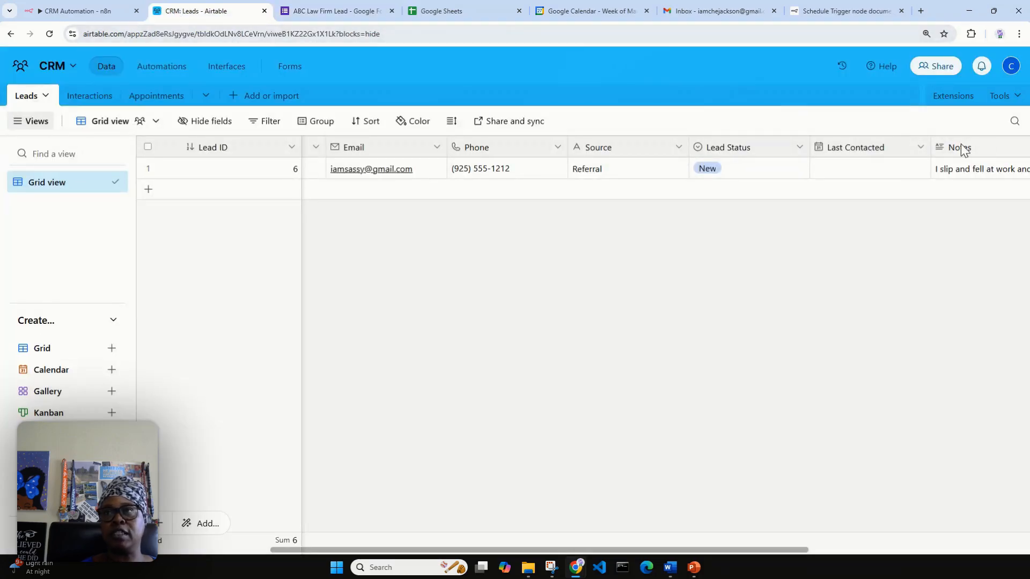
click(322, 11)
double_click(335, 462)
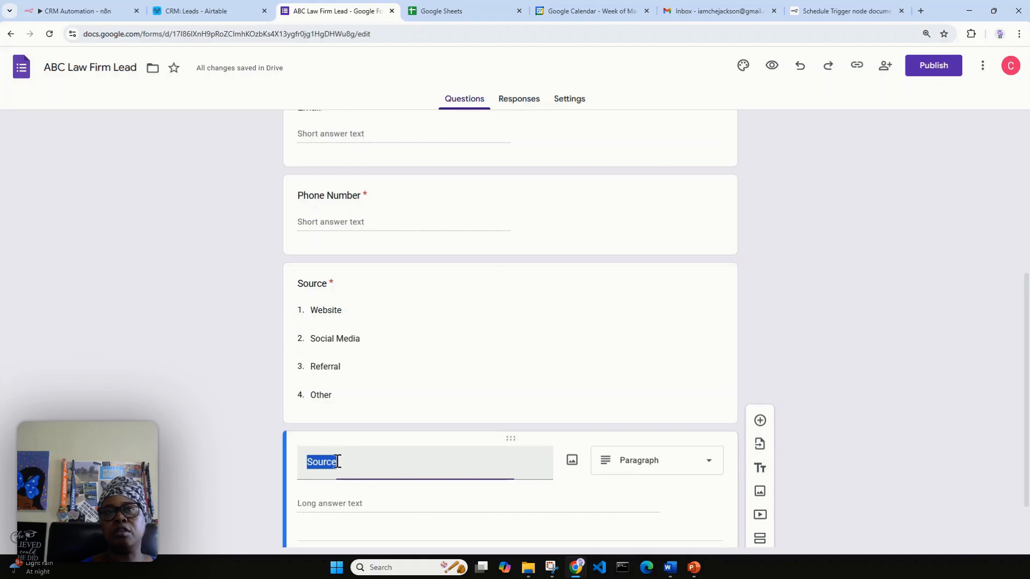
text(Summa)
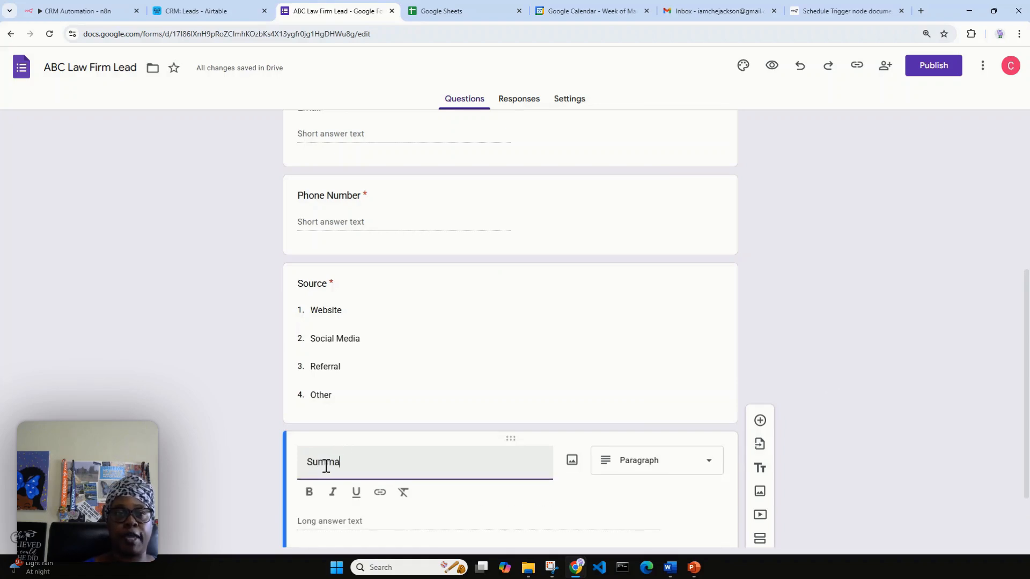
text(ry)
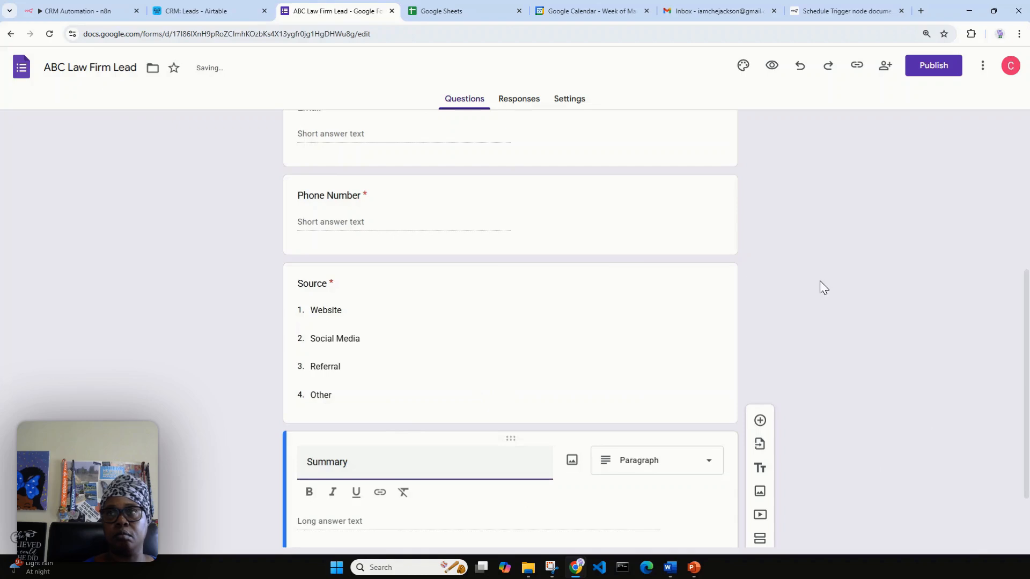
scroll(819, 281, down, 1)
scroll(820, 281, down, 1)
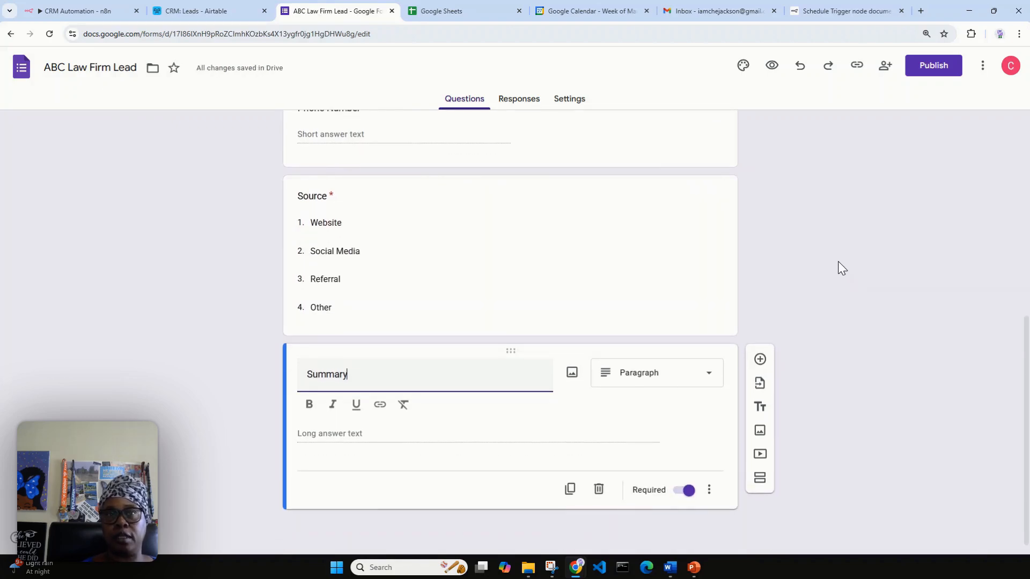
drag(351, 381, 294, 396)
text(How)
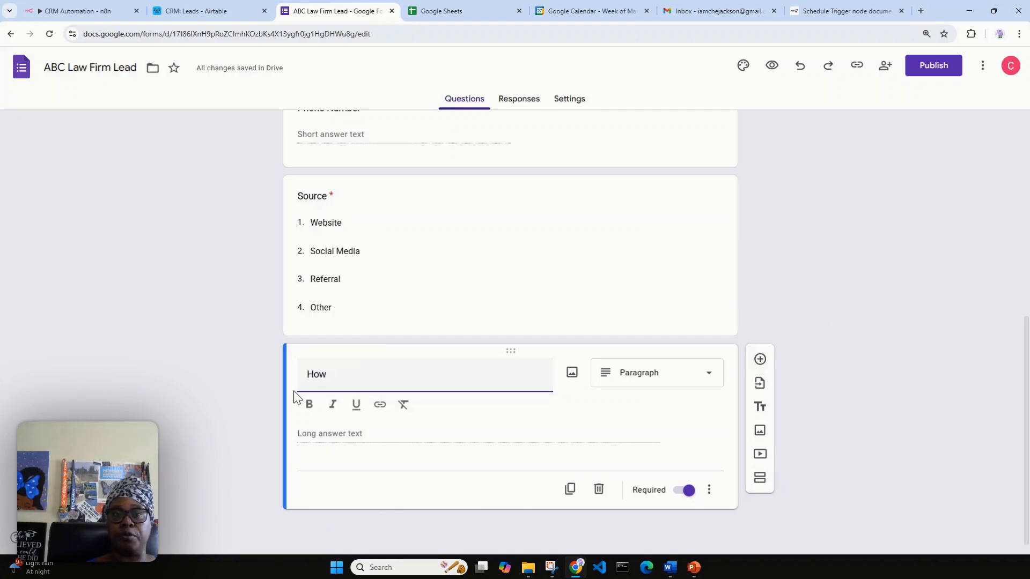
text( can we h)
text(elp you?)
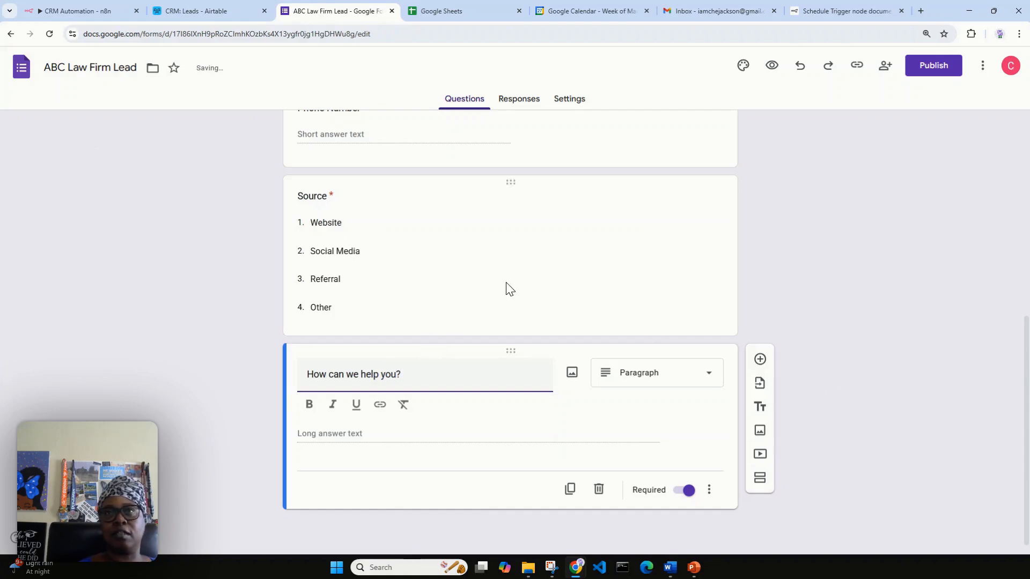
click(773, 243)
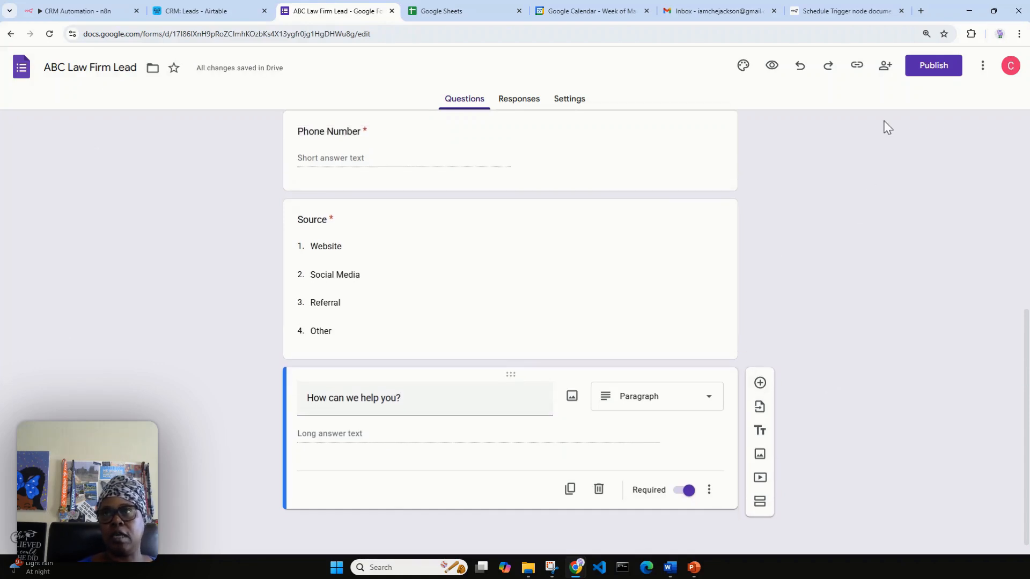
Publish the form, then start linking its responses to a Google Sheets spreadsheet.
click(936, 67)
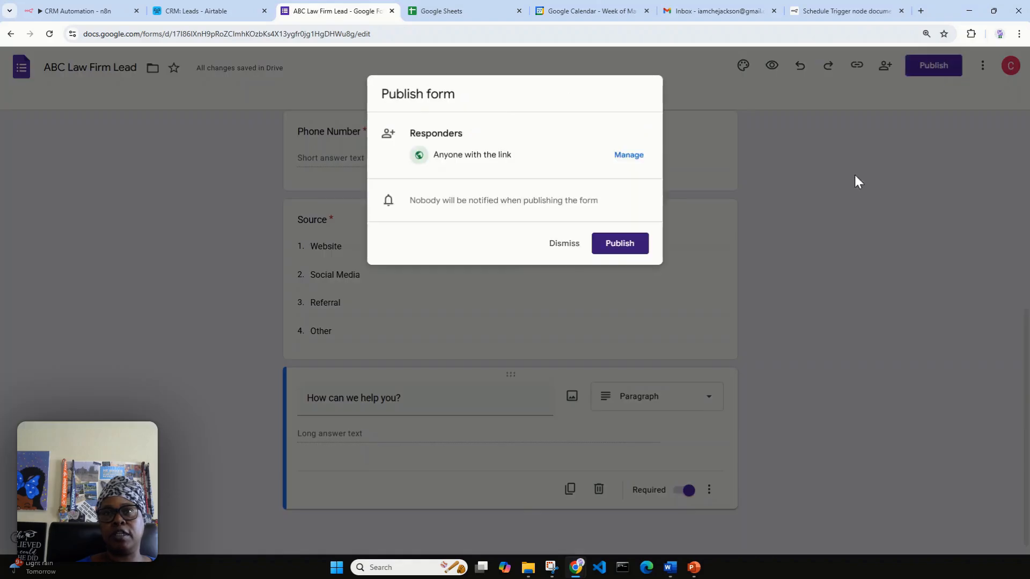
click(614, 246)
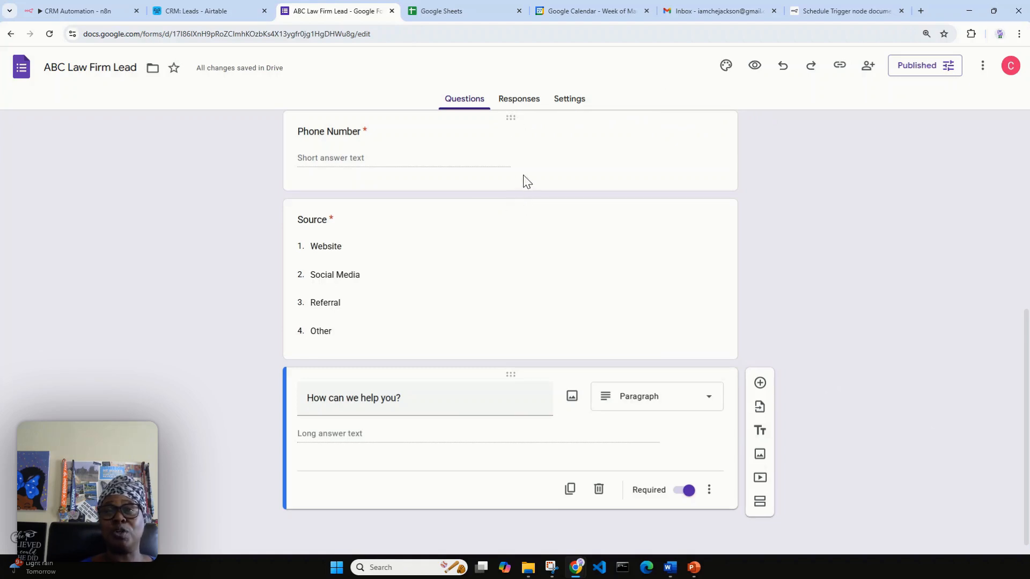
click(530, 102)
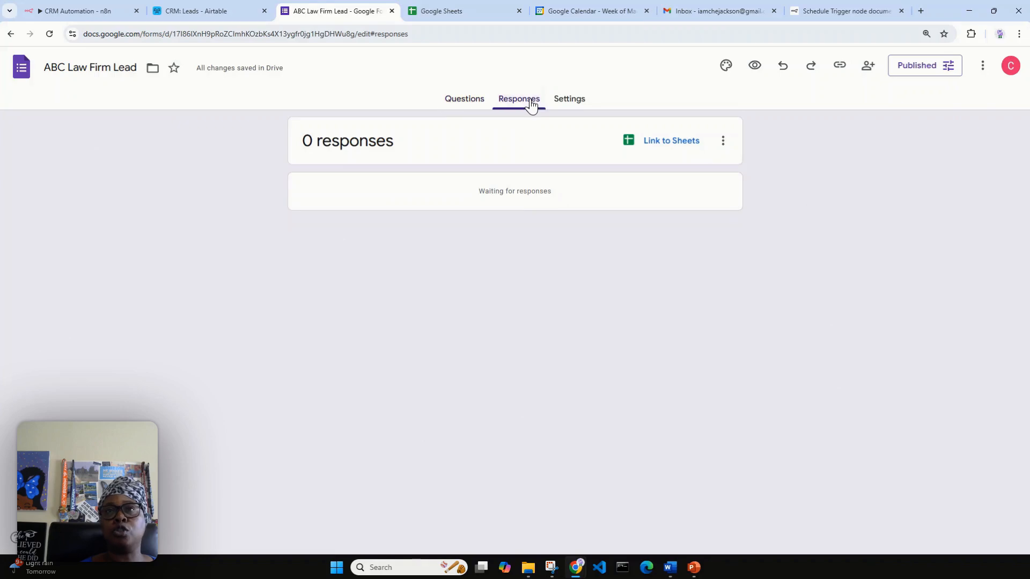
click(663, 145)
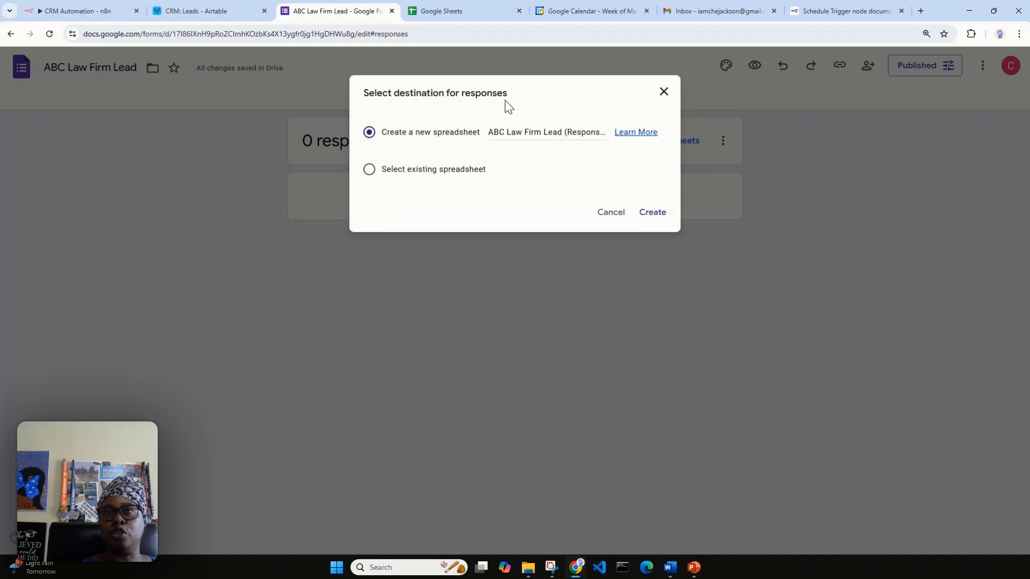
Create the new 'ABC Law Firm Lead (Responses)' spreadsheet and open it.
click(470, 9)
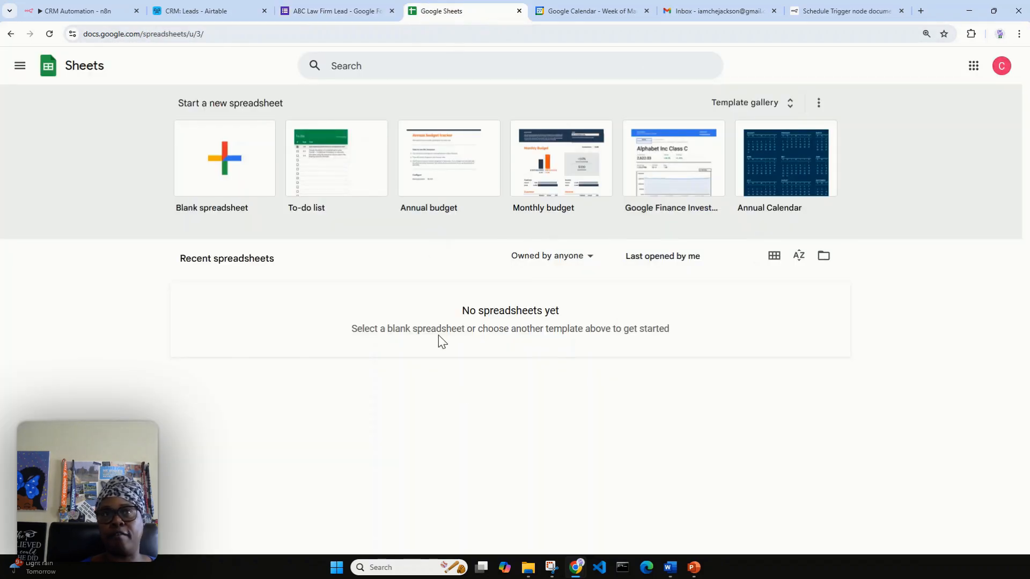
click(311, 9)
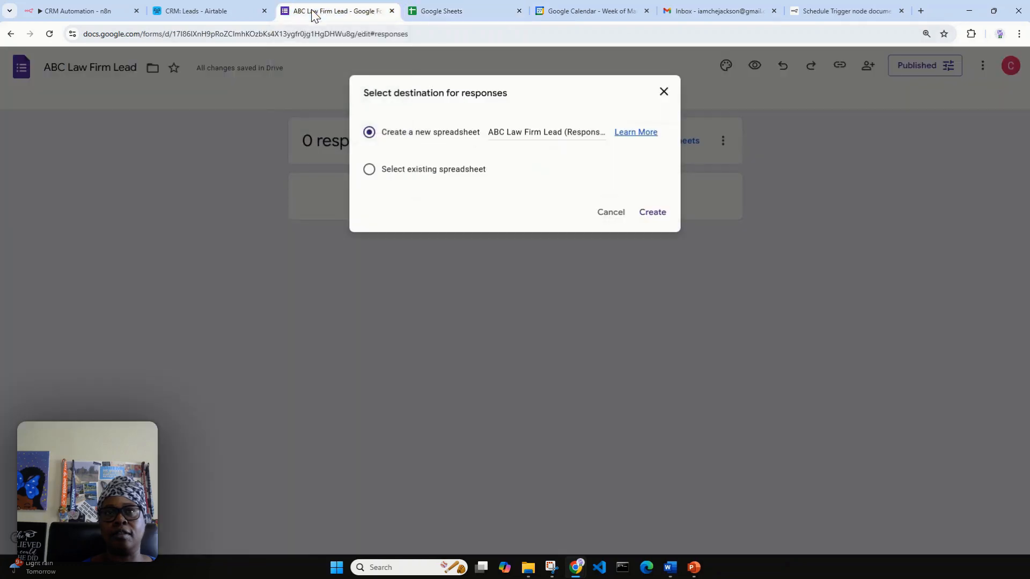
click(653, 213)
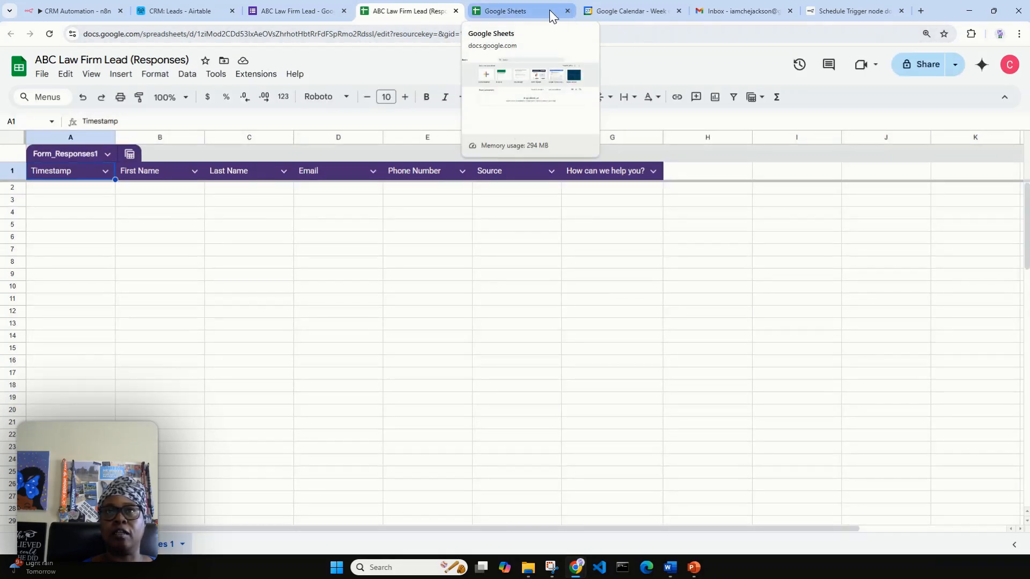
click(523, 10)
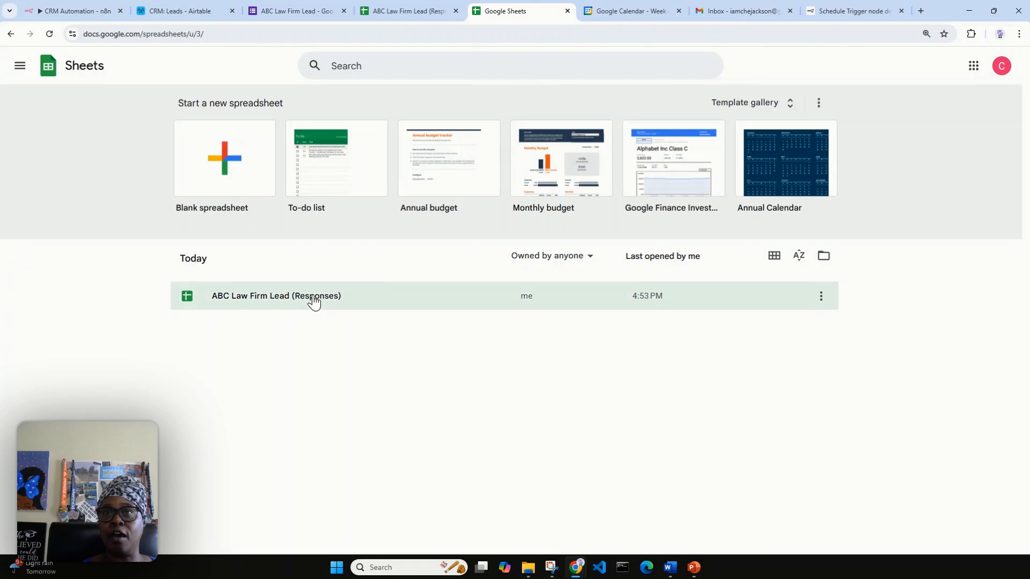
click(567, 11)
click(475, 13)
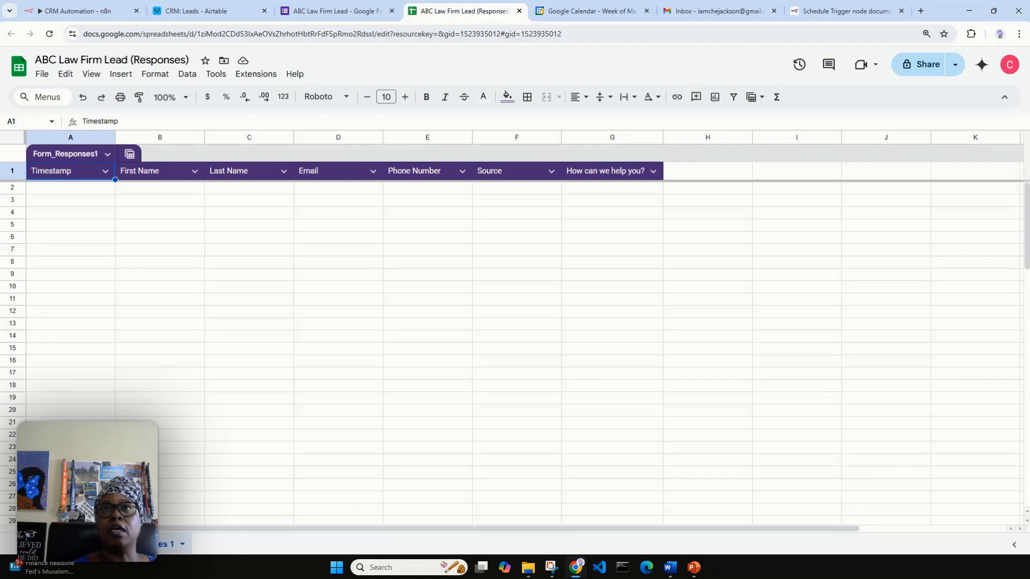
Copy the form's shareable responder link.
click(354, 11)
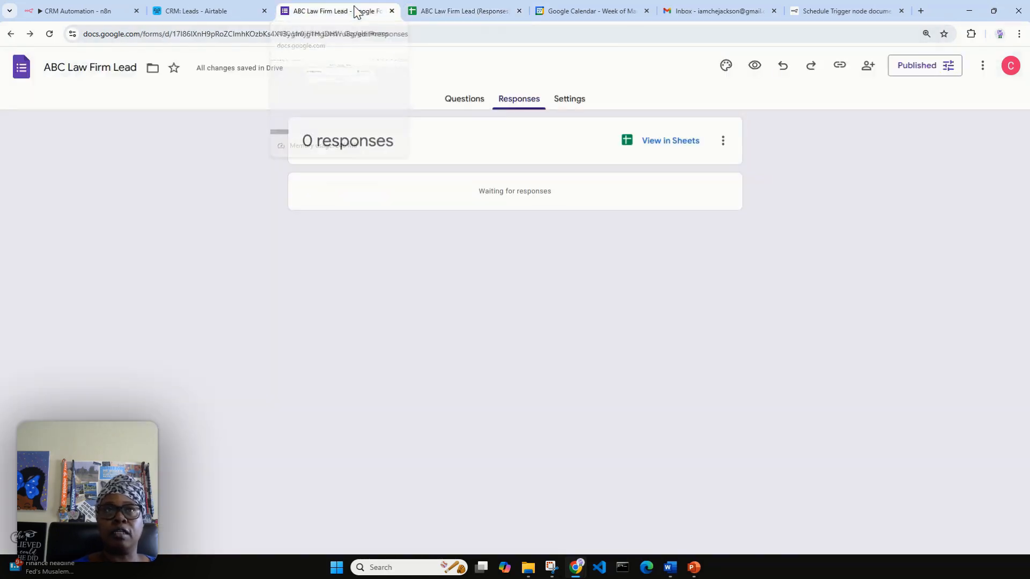
click(840, 66)
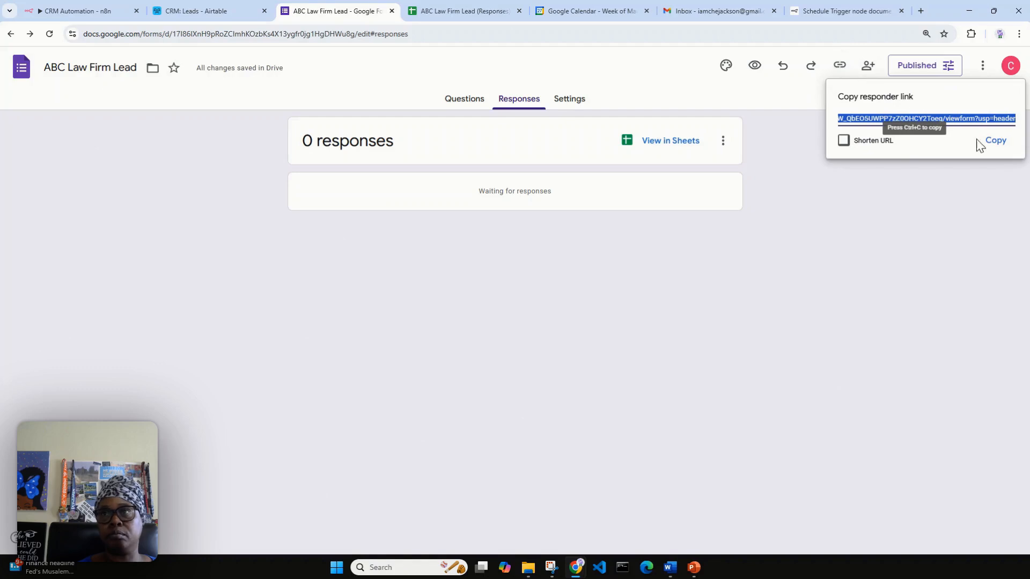
click(994, 141)
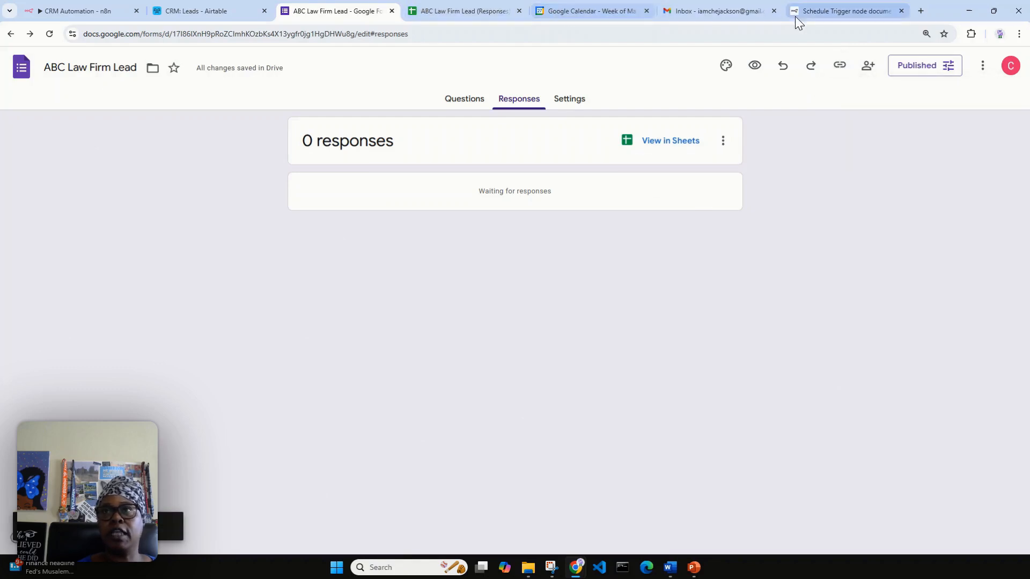
Load the ABC Law Firm Lead form in a new browser tab from the pasted link.
click(920, 10)
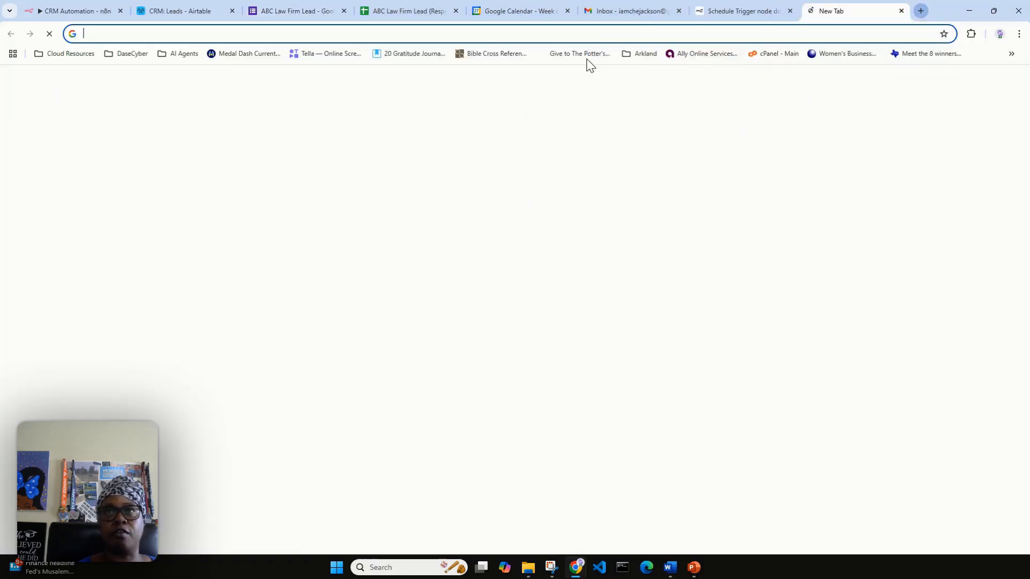
right_click(615, 33)
click(665, 140)
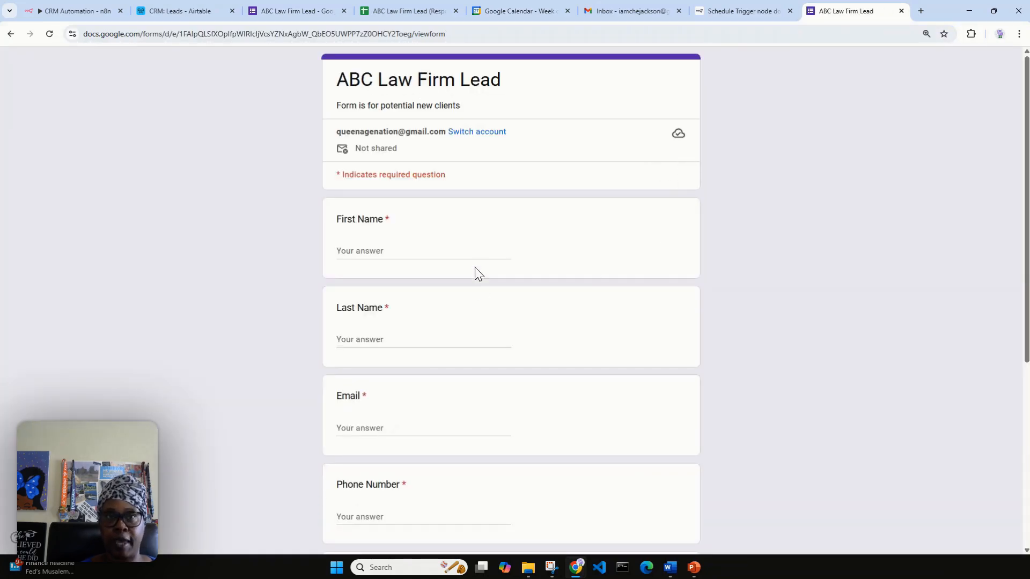
Enter the test lead's first name, last name, e-mail address and phone number.
click(402, 251)
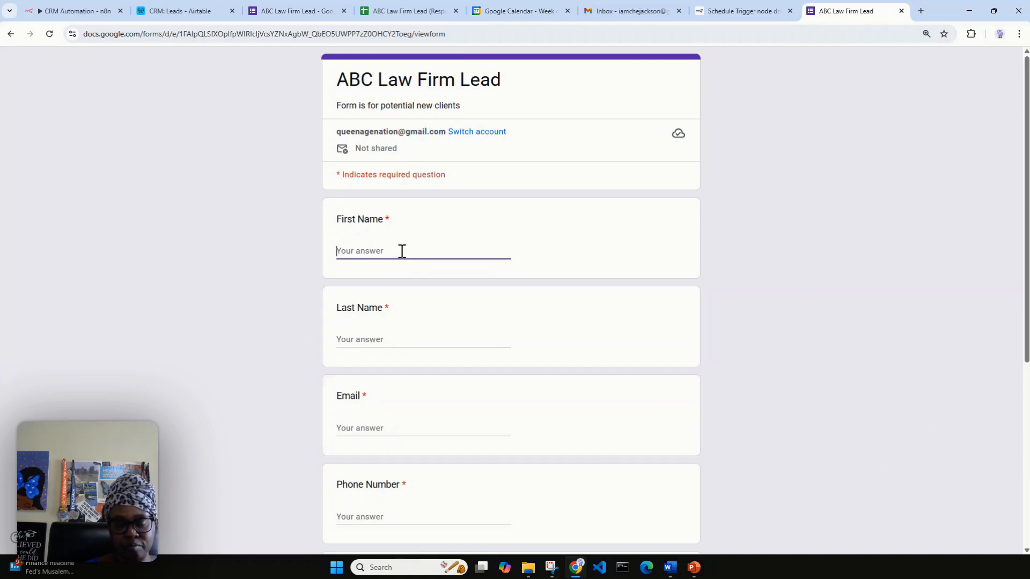
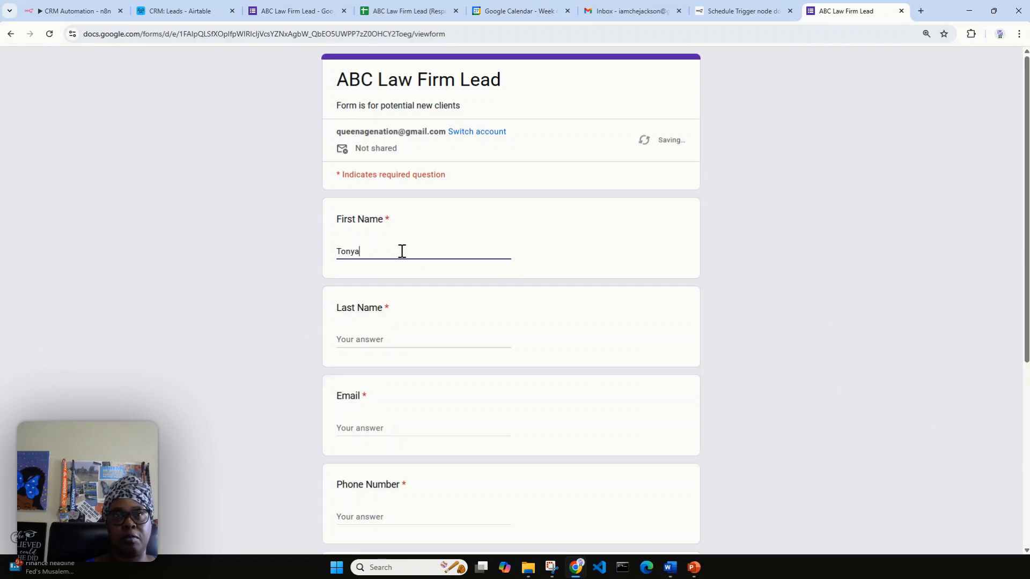
click(348, 338)
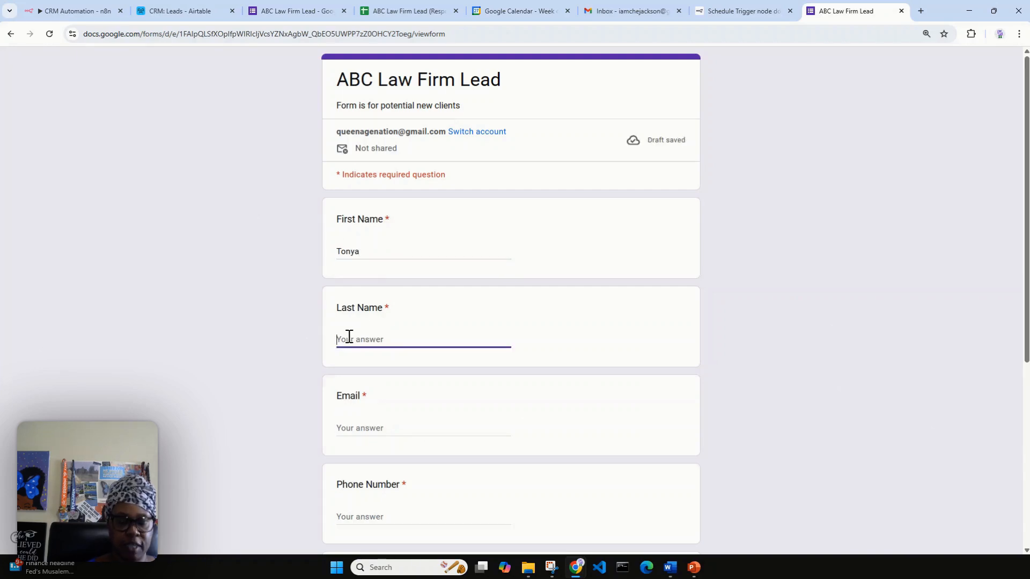
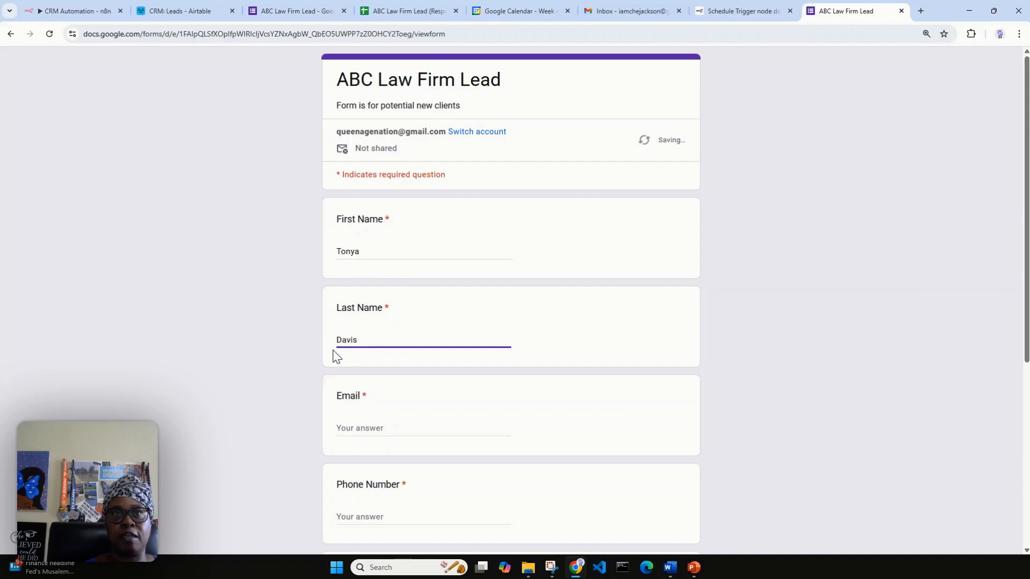
click(366, 427)
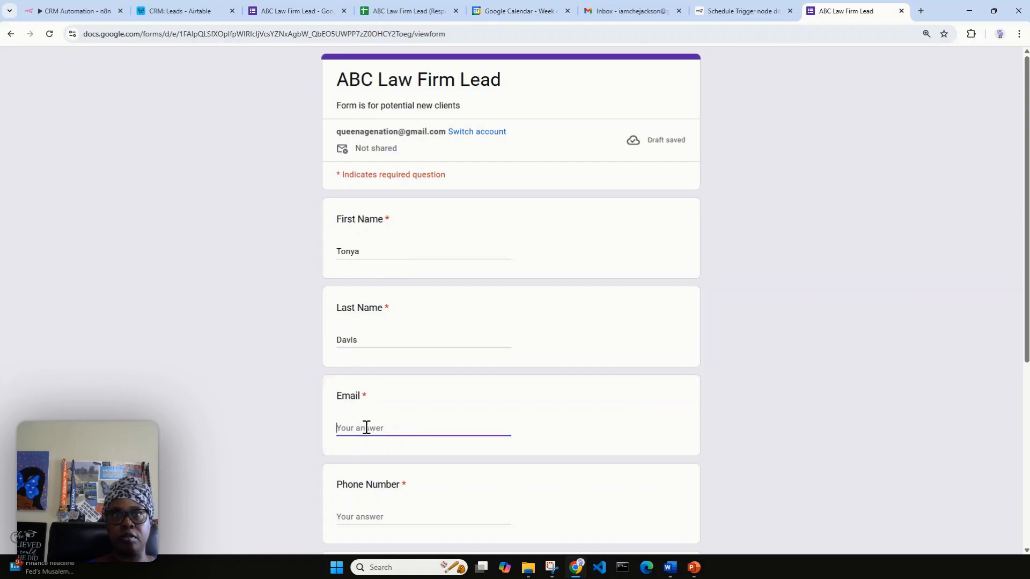
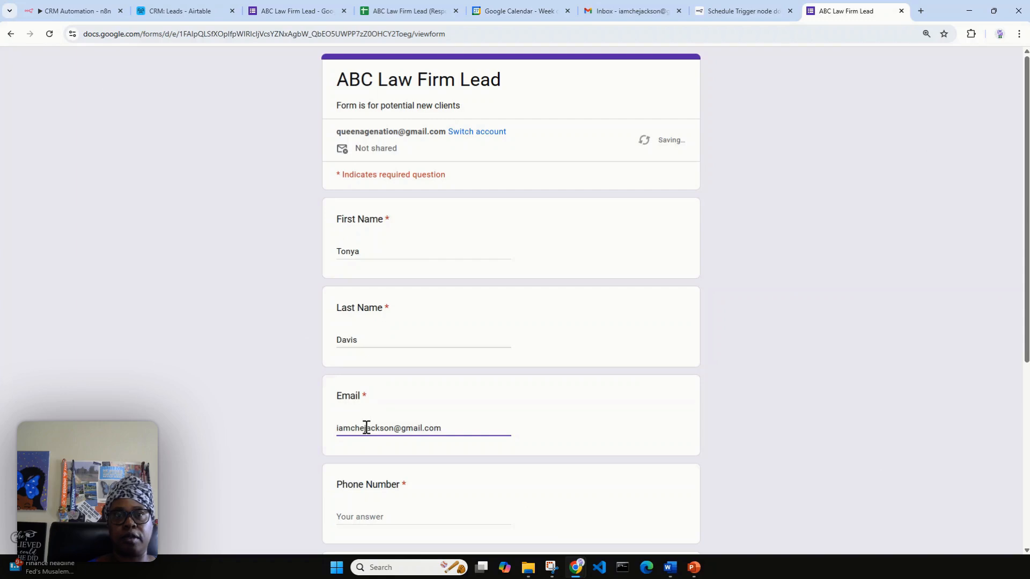
scroll(414, 403, down, 1)
scroll(416, 405, down, 1)
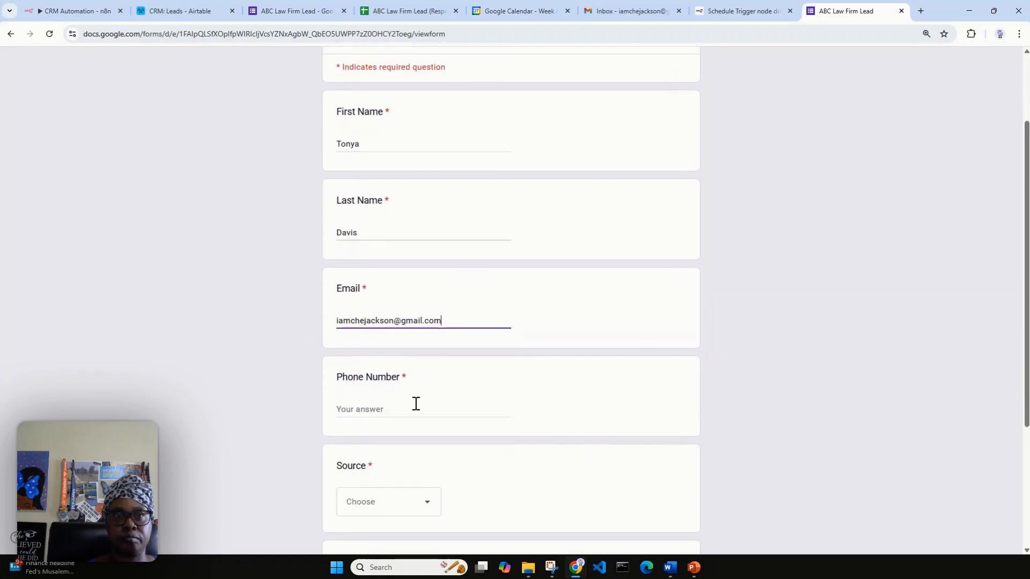
click(416, 403)
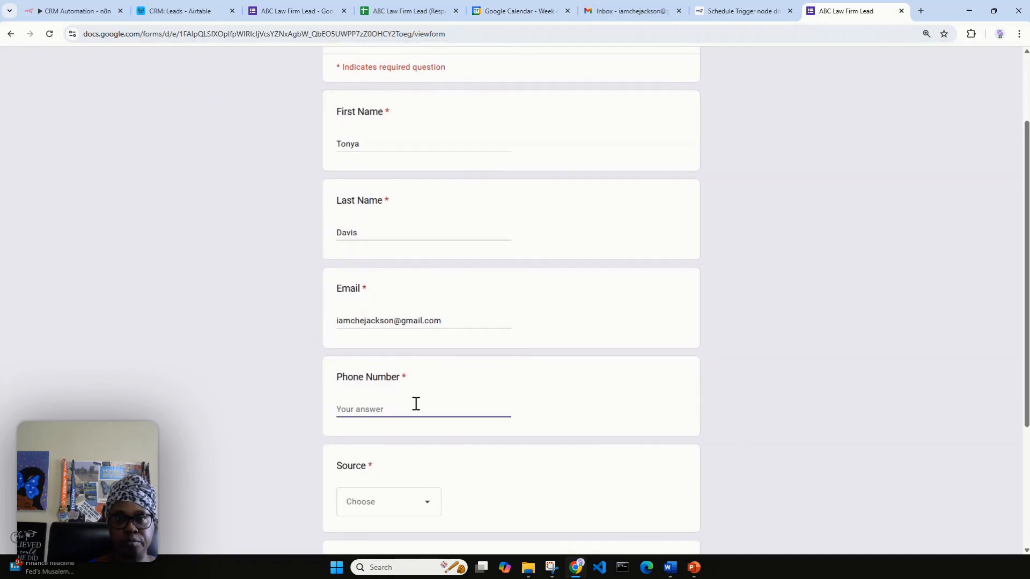
text((903)
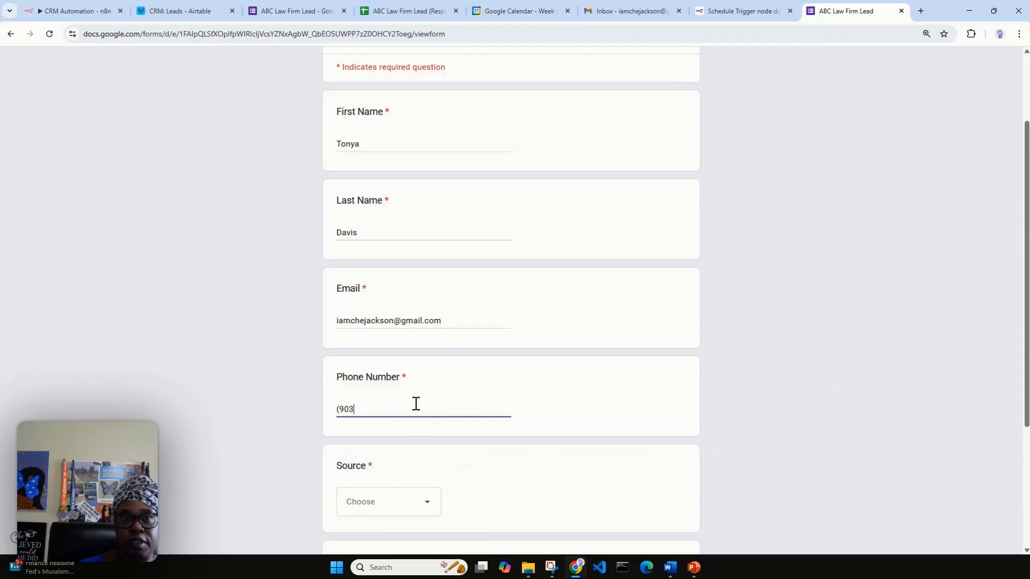
text())
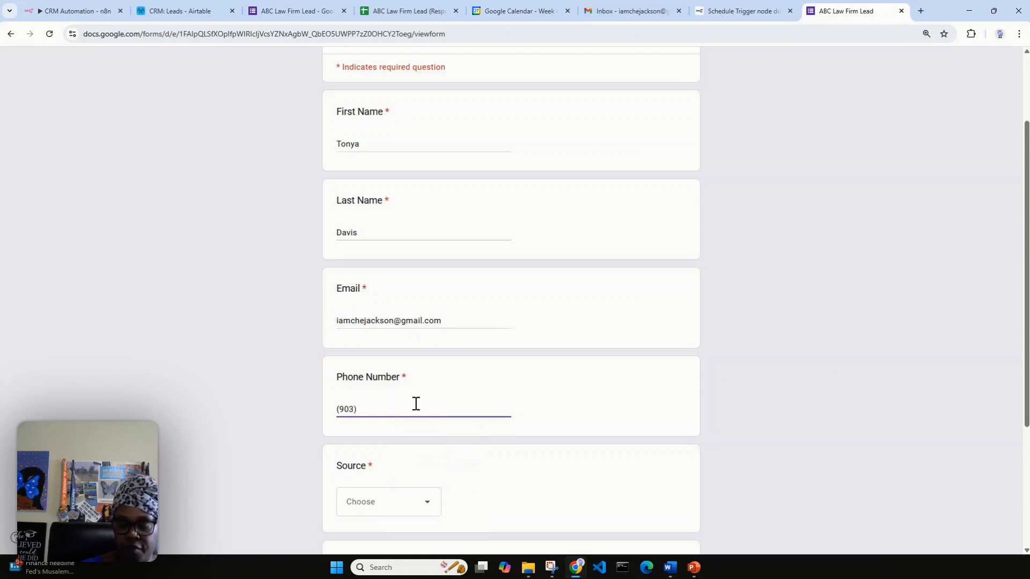
text(555-1212)
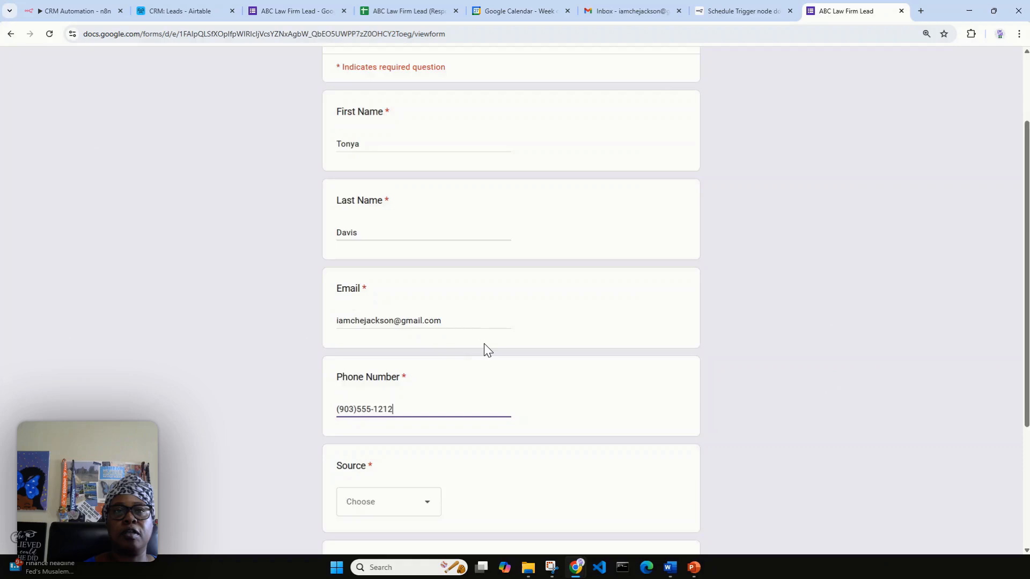
scroll(484, 346, down, 2)
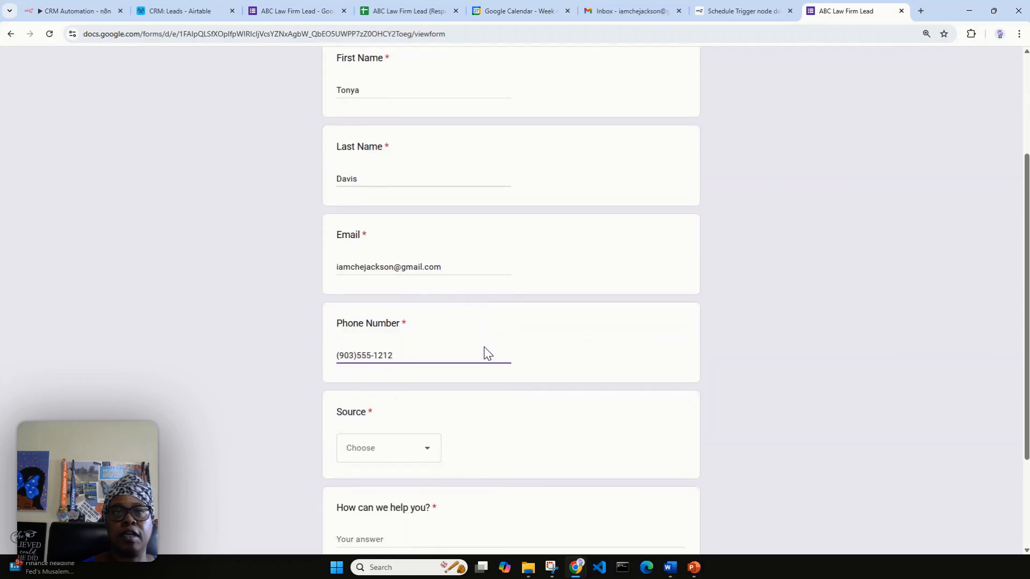
Choose Social Media as the source, describe a neighbor's dog-bite injury needing stitches, and submit.
click(433, 406)
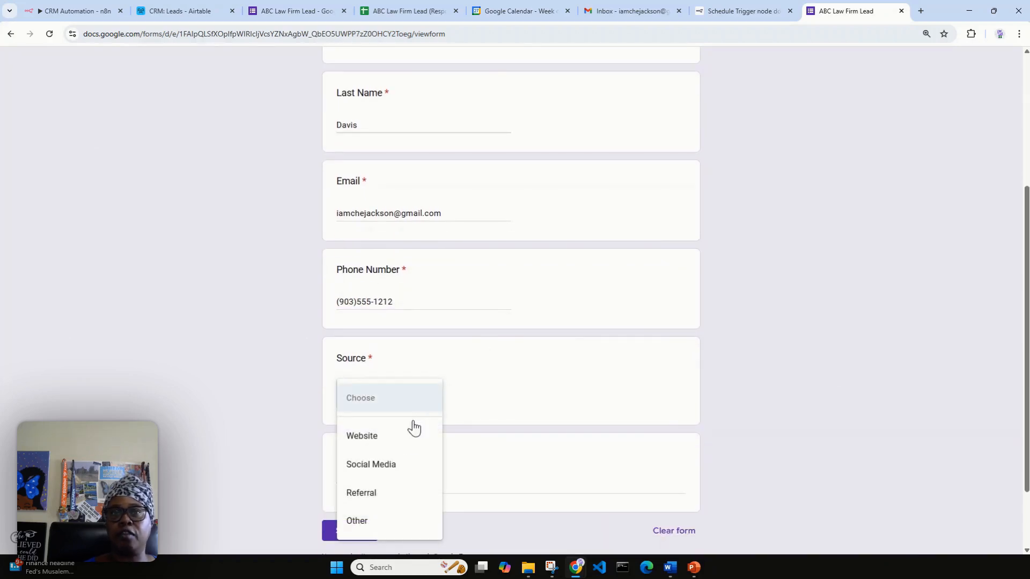
click(394, 464)
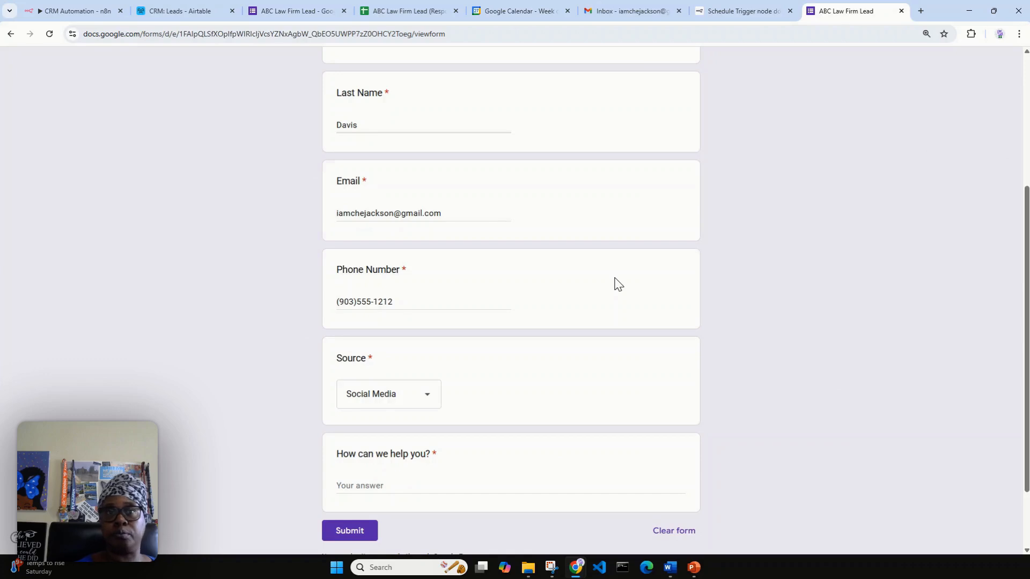
click(399, 482)
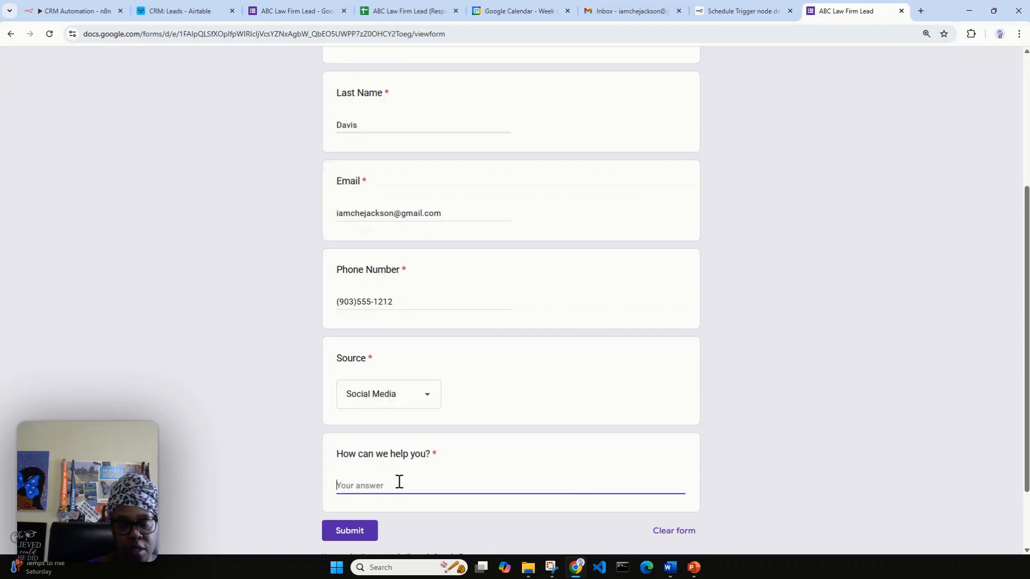
text(I am reach)
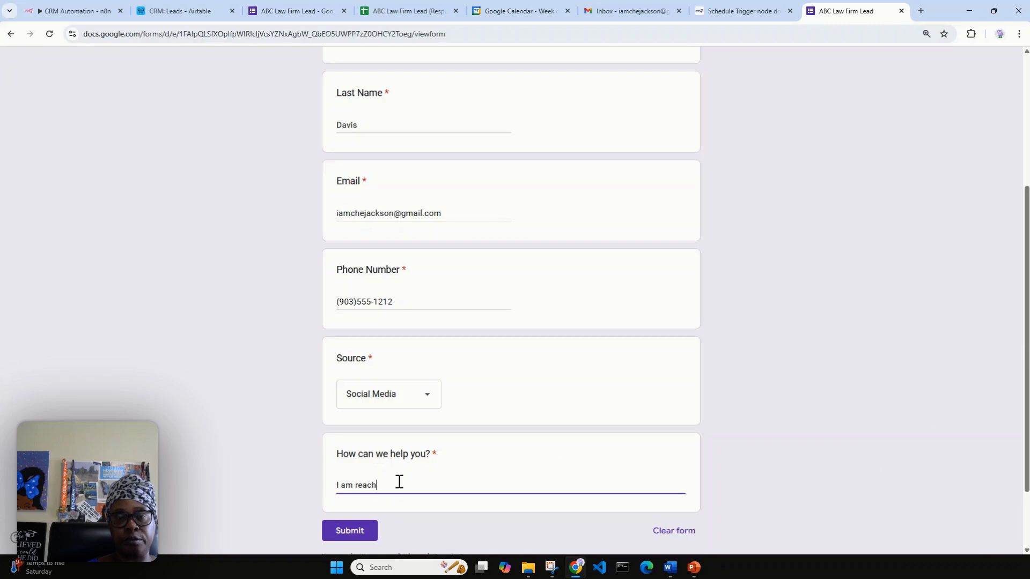
text(ing out be)
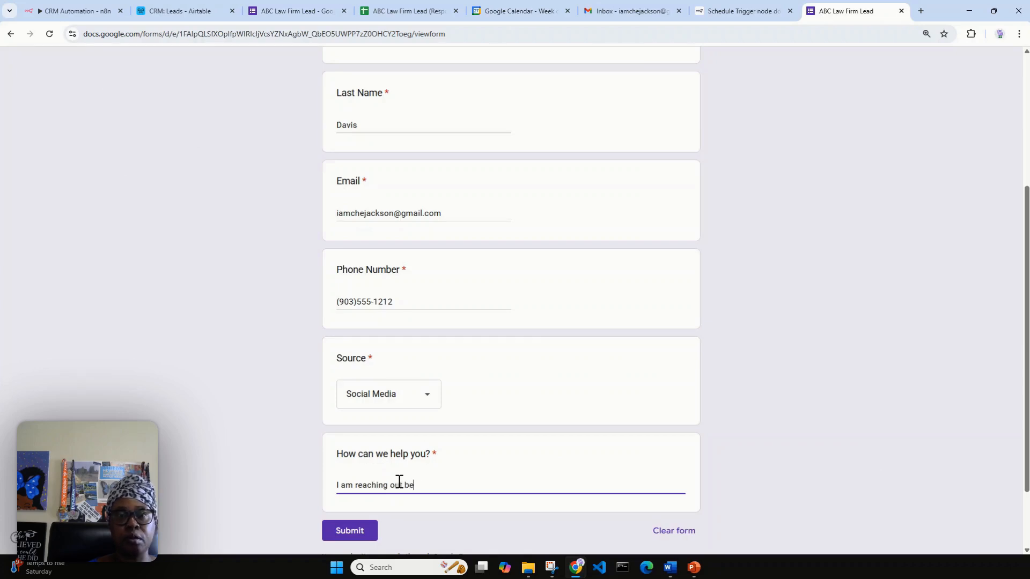
text(cause my nei)
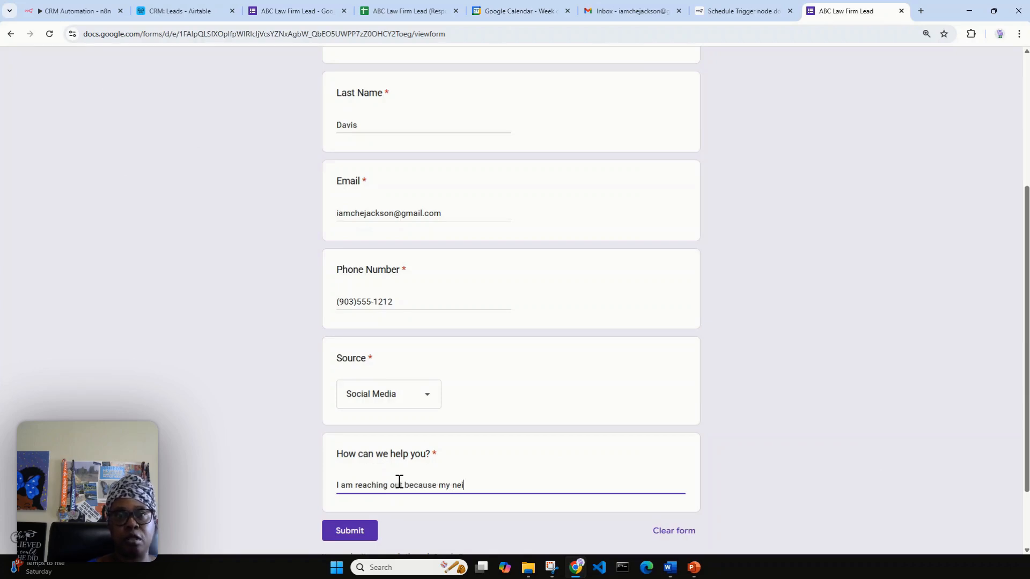
text(ghbor)
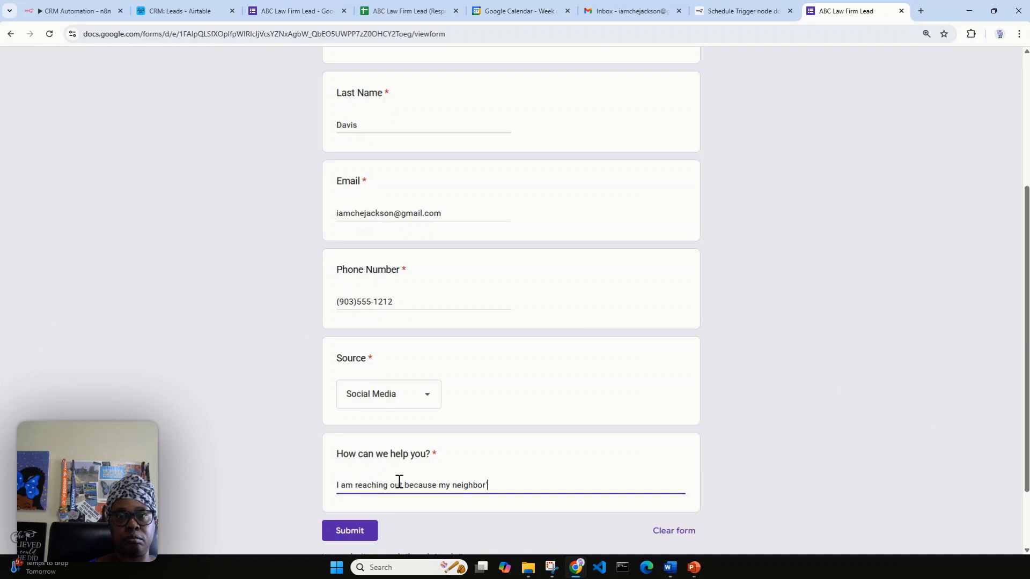
text('s dog bit )
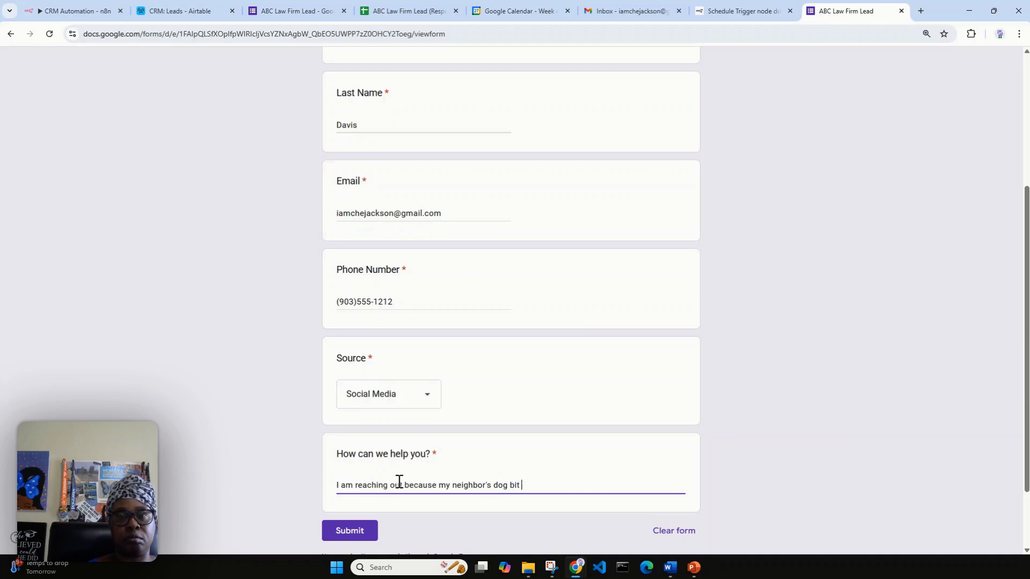
text(me and I had to get)
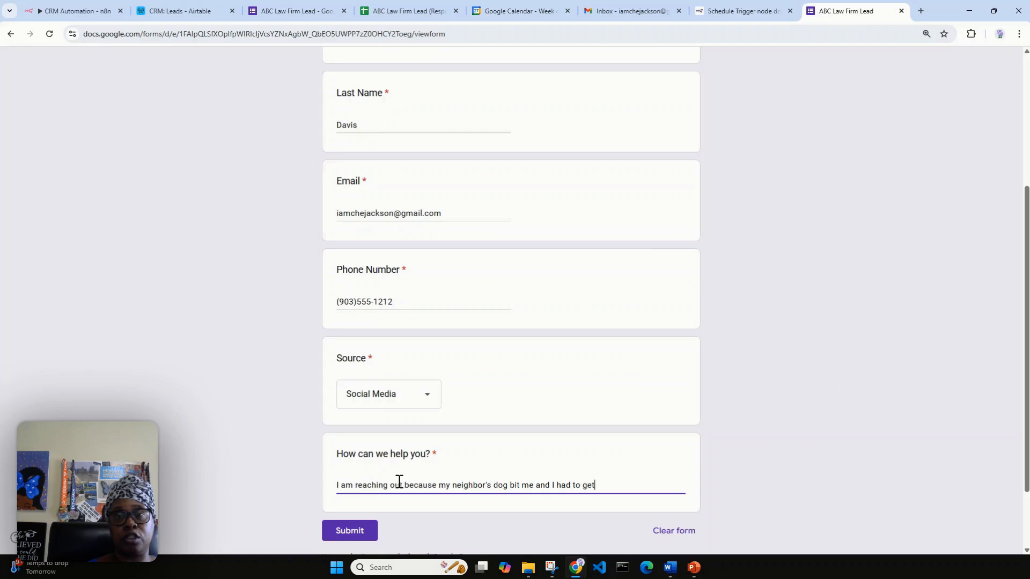
text( stiches)
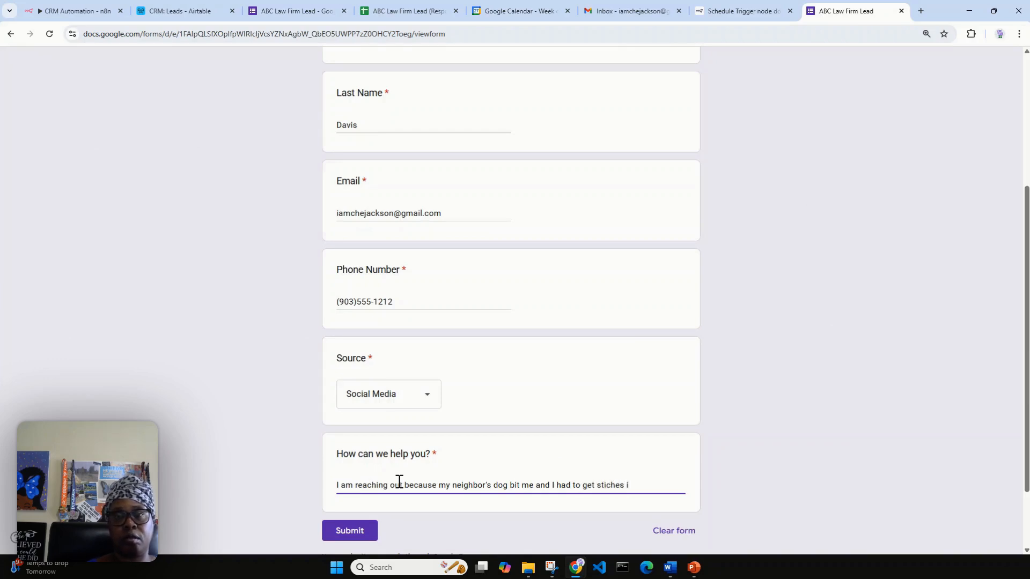
text( in)
text(leg.)
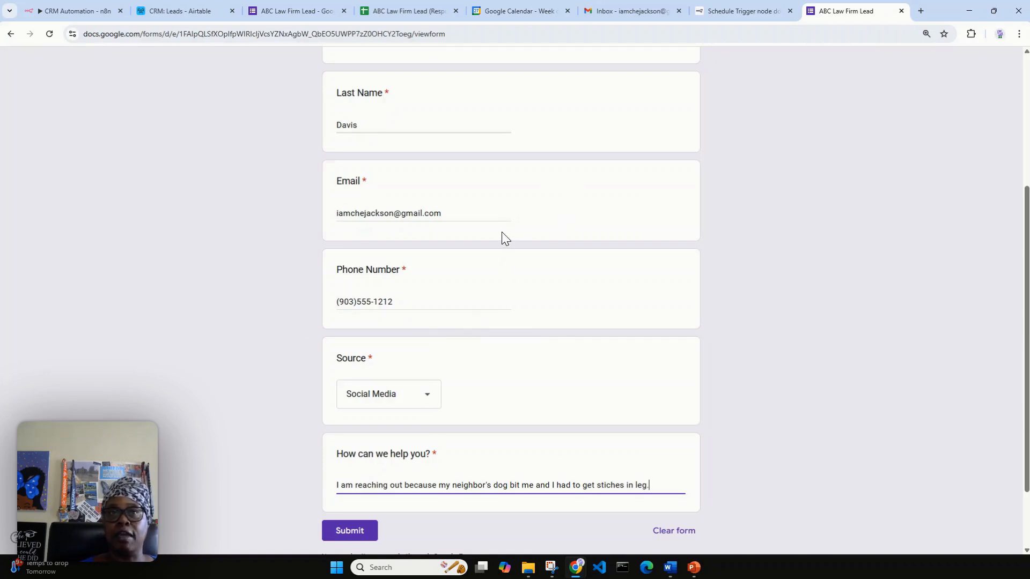
scroll(562, 253, up, 4)
scroll(563, 254, down, 6)
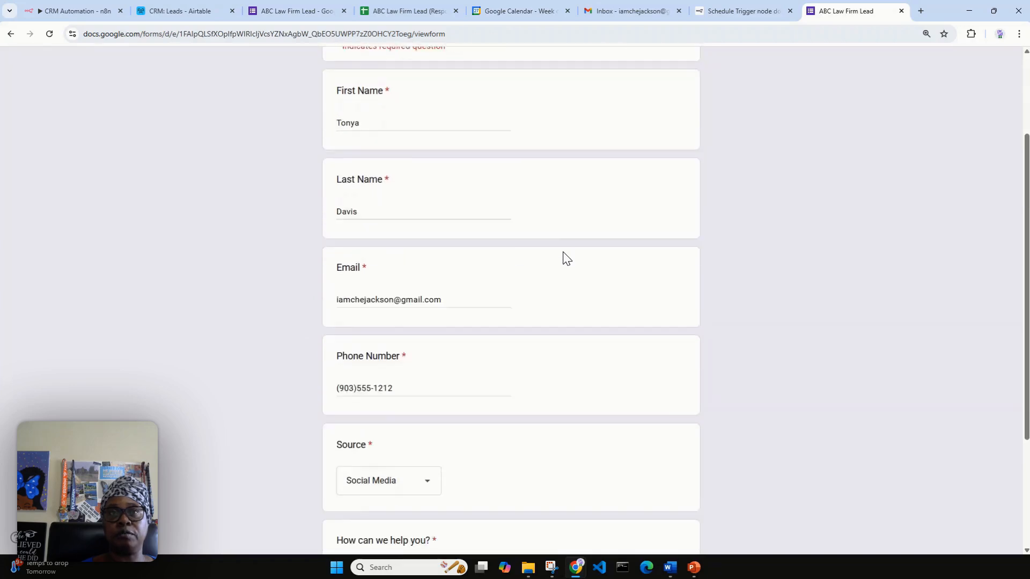
click(362, 448)
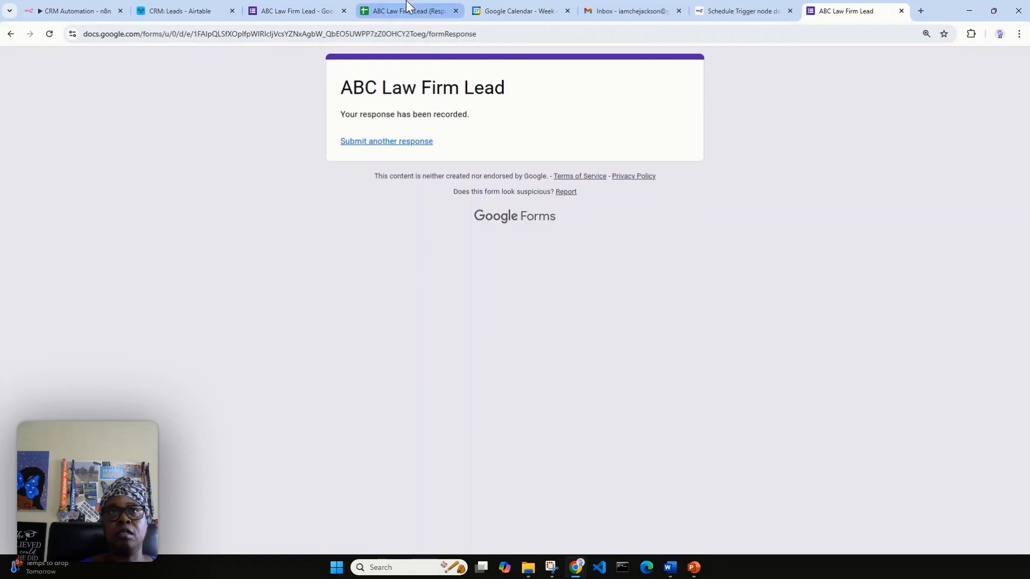
Widen column G of the responses sheet to read the lead's inquiry in G2, then return to n8n.
click(396, 11)
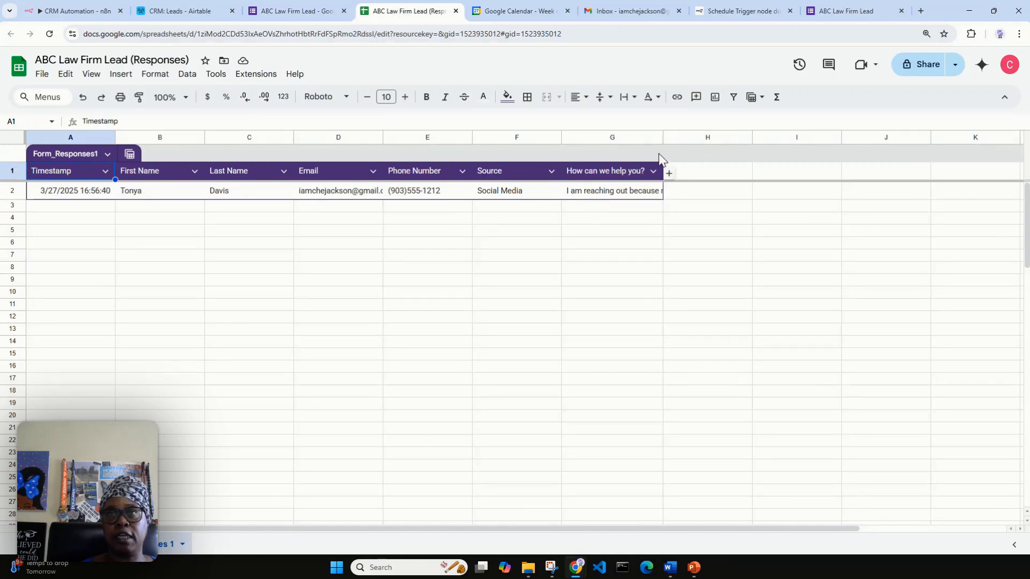
drag(663, 137, 704, 129)
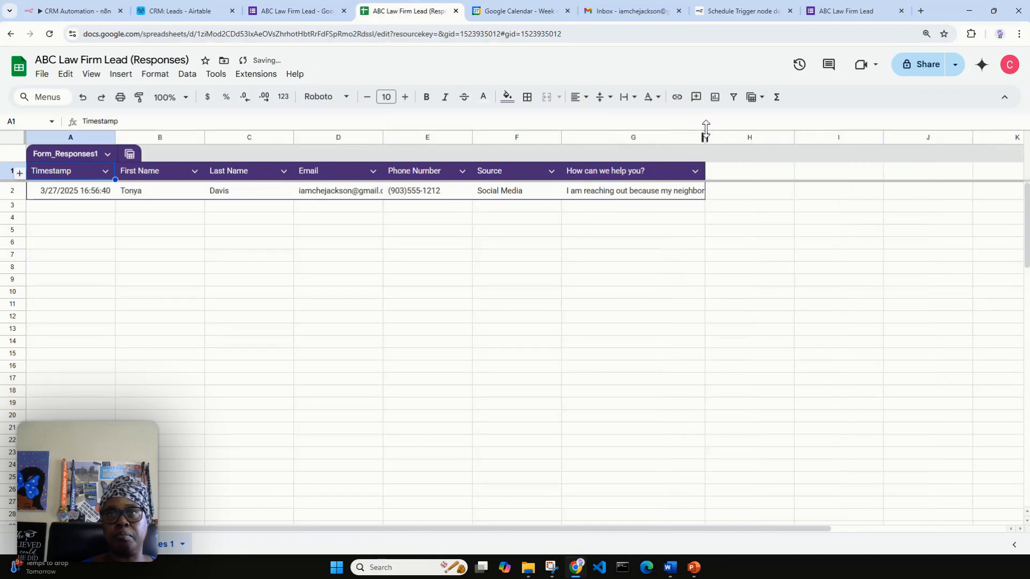
click(659, 199)
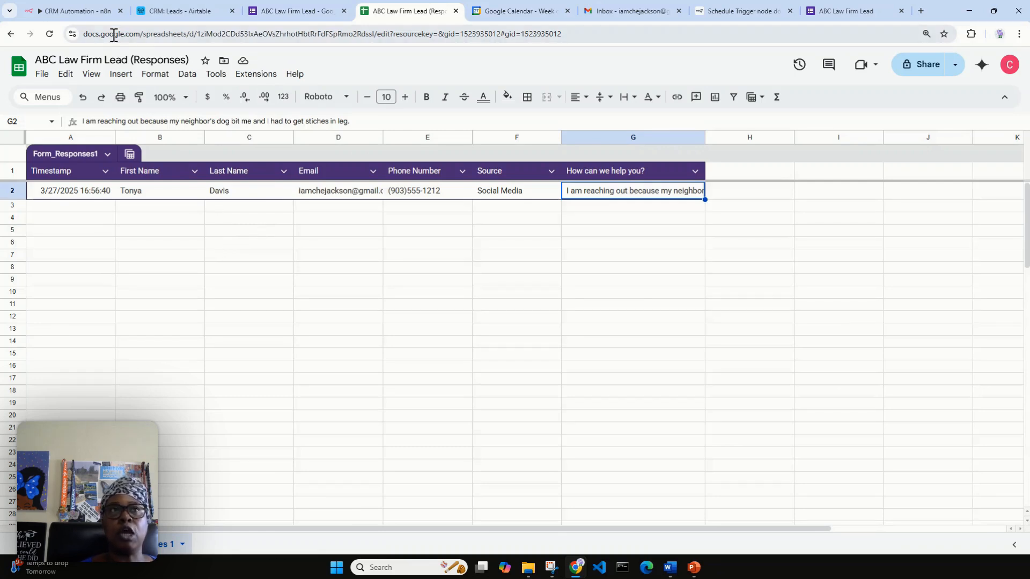
click(79, 10)
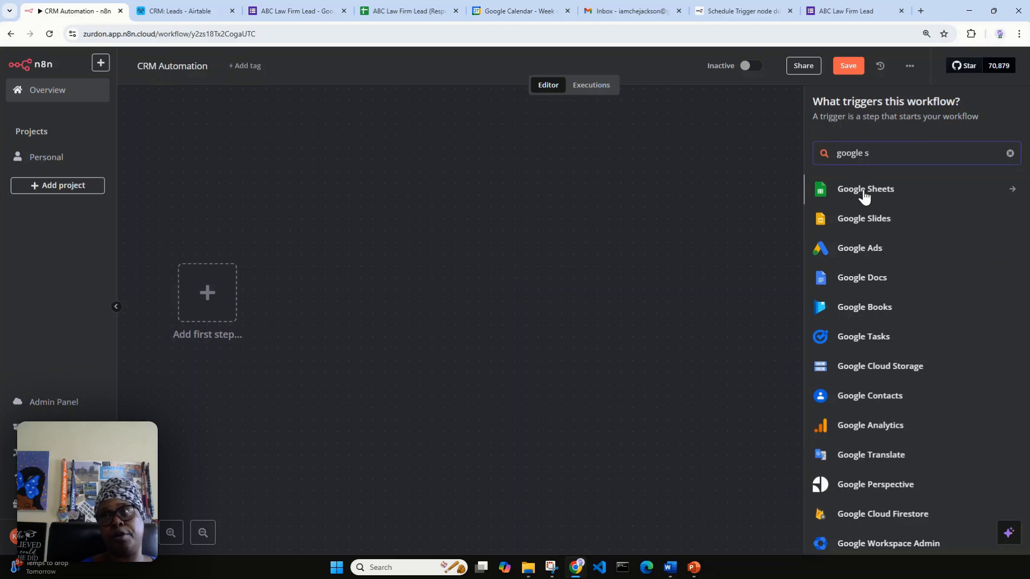
Add a Google Sheets 'On row added' trigger and bring up the Schedule Trigger documentation.
click(900, 195)
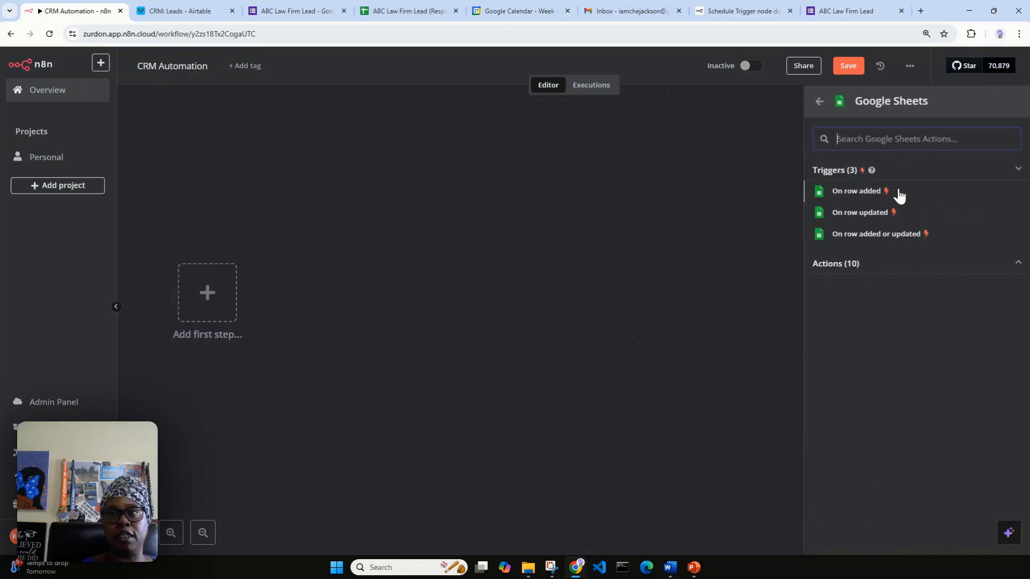
click(856, 191)
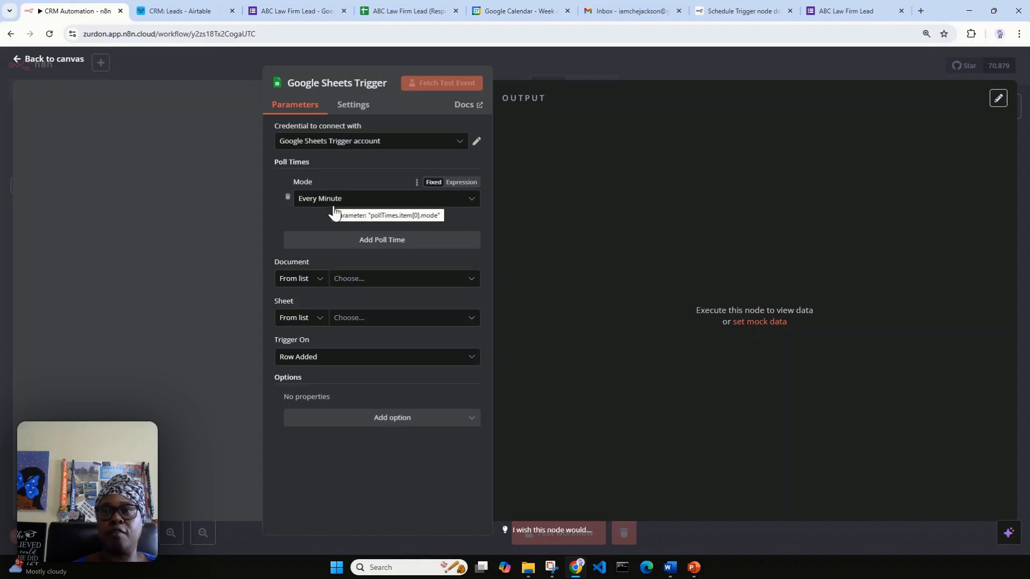
click(725, 12)
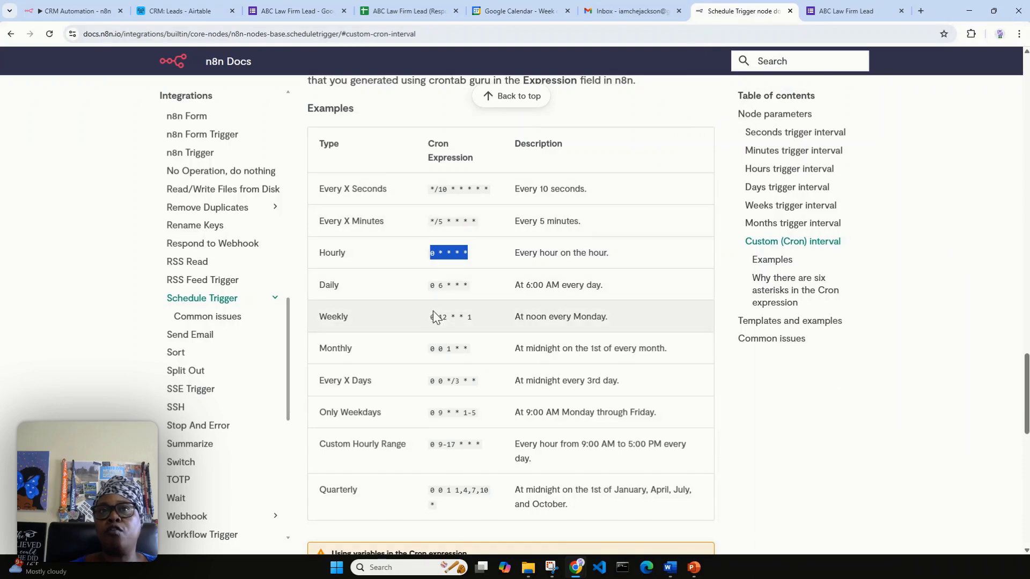
Read through the Schedule Trigger interval and cron docs, then place that tab beside the workflow tab.
scroll(545, 242, up, 10)
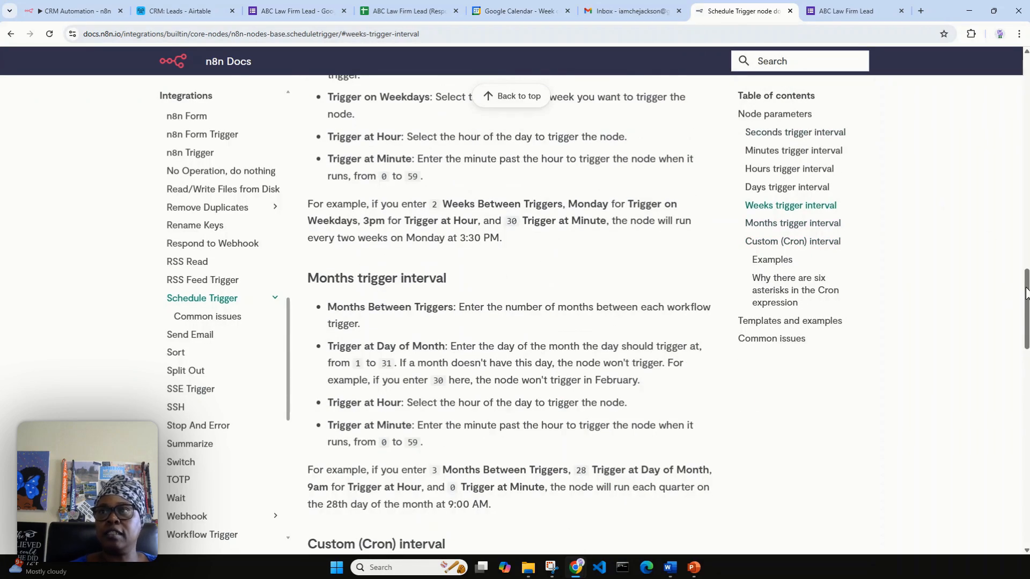
drag(1028, 295, 1028, 81)
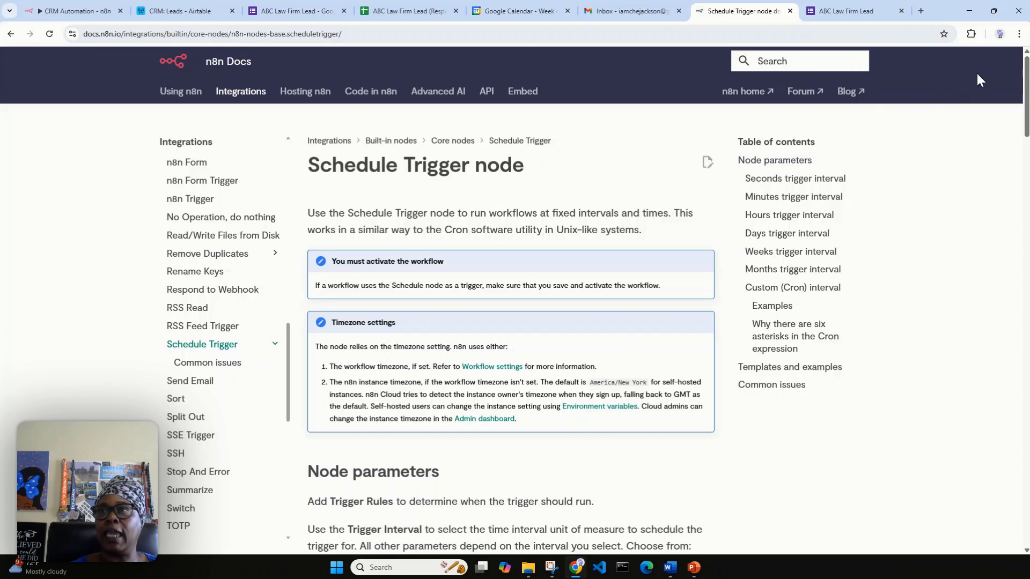
drag(1026, 71, 974, 345)
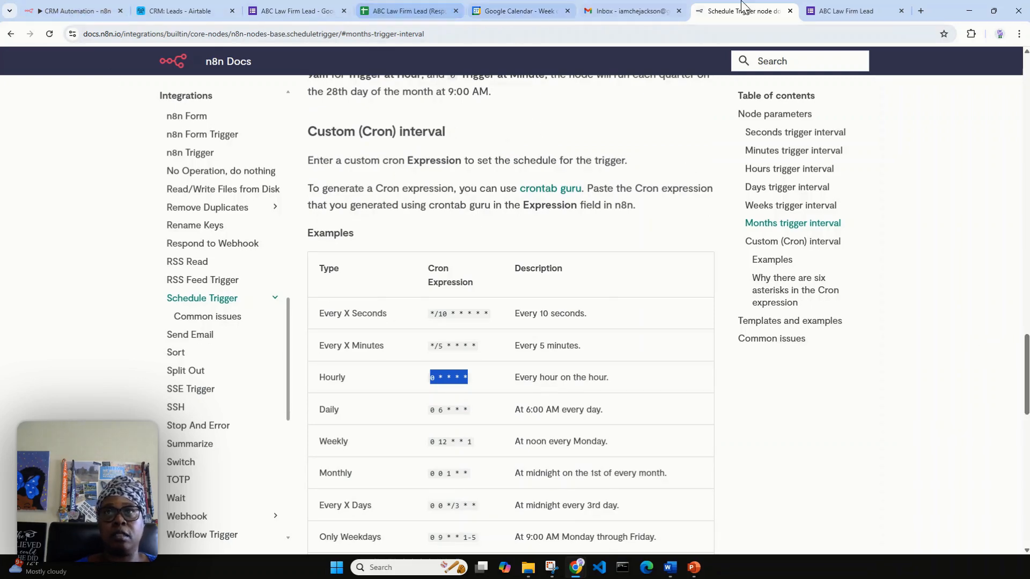
drag(742, 9, 161, 12)
click(105, 20)
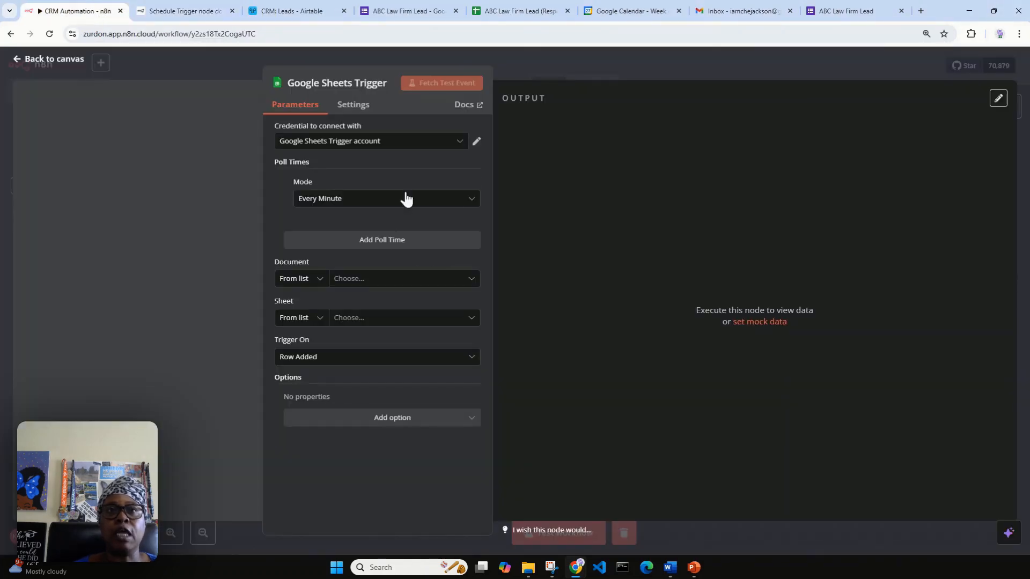
click(390, 203)
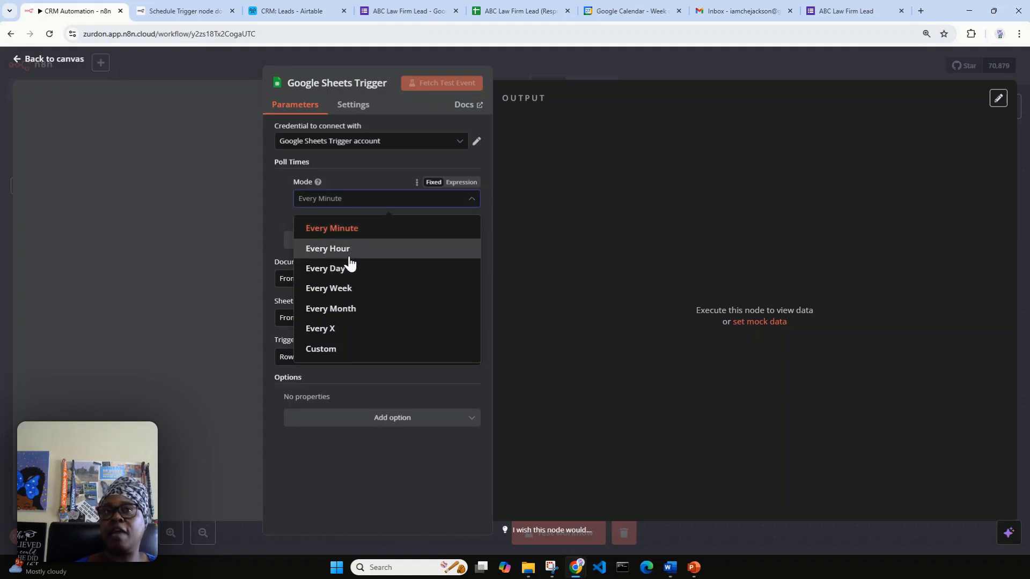
click(199, 11)
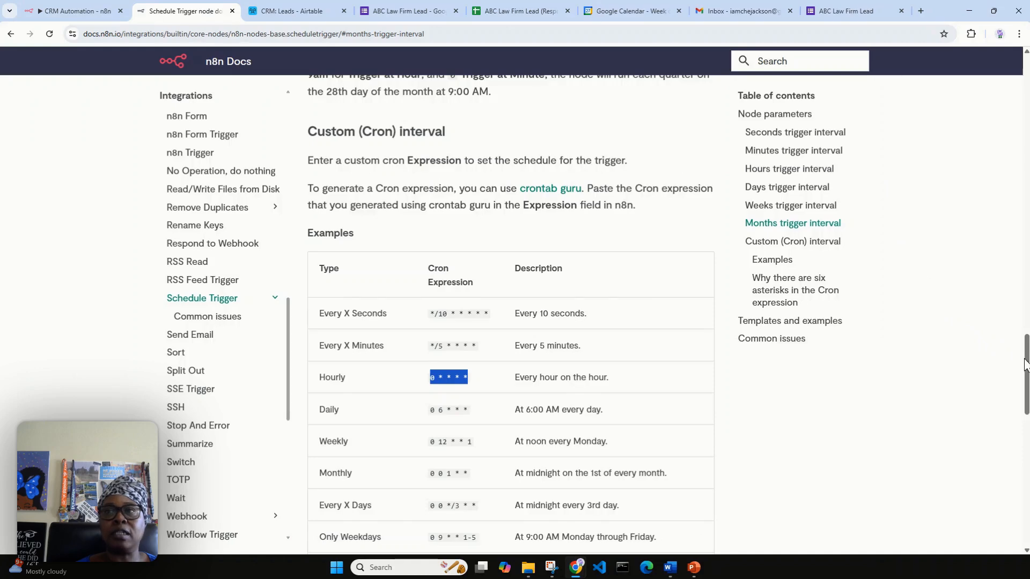
Scroll to the cron examples table and copy the Hourly expression.
drag(1028, 356, 1028, 215)
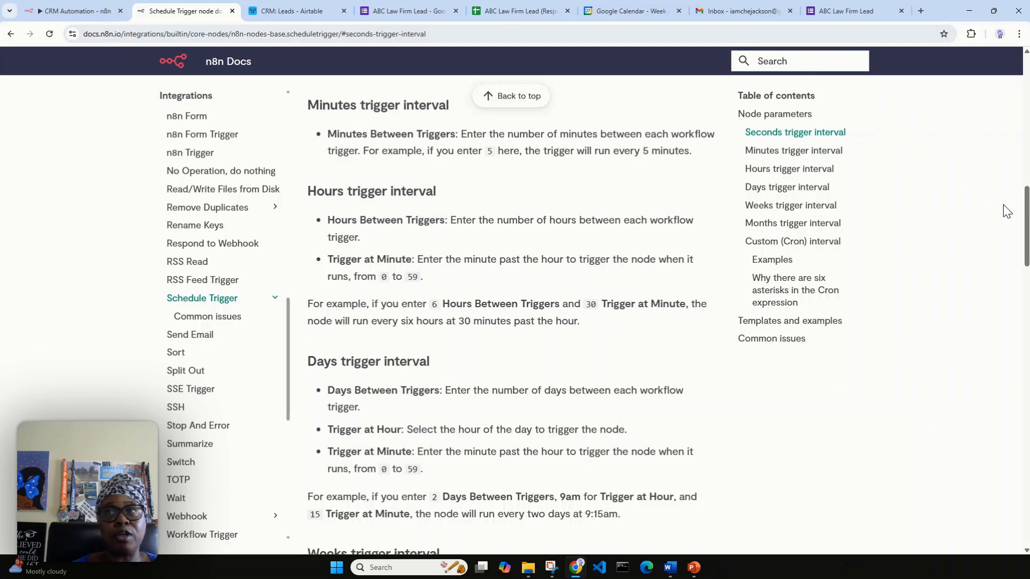
drag(1025, 204, 972, 357)
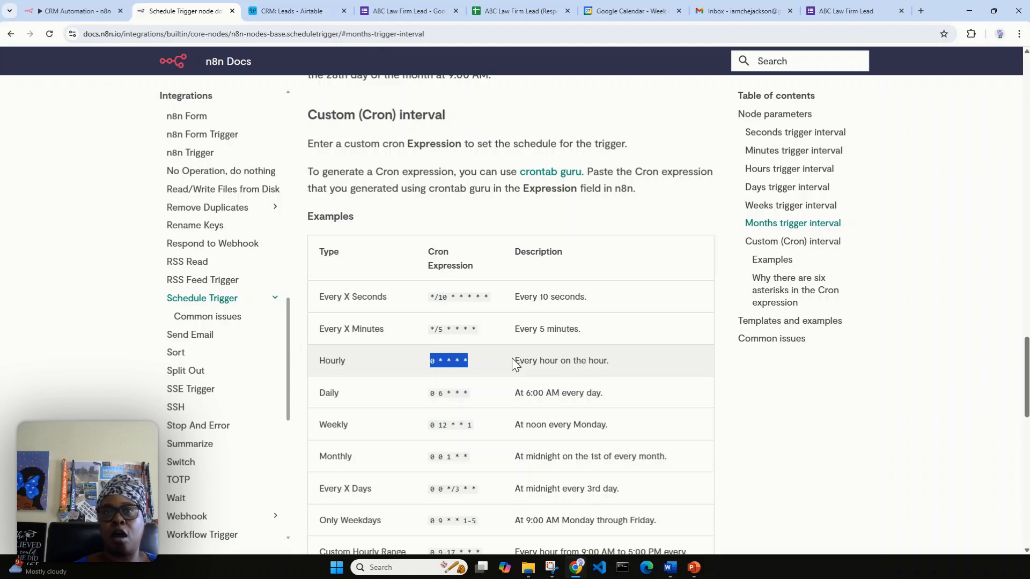
right_click(462, 365)
click(472, 376)
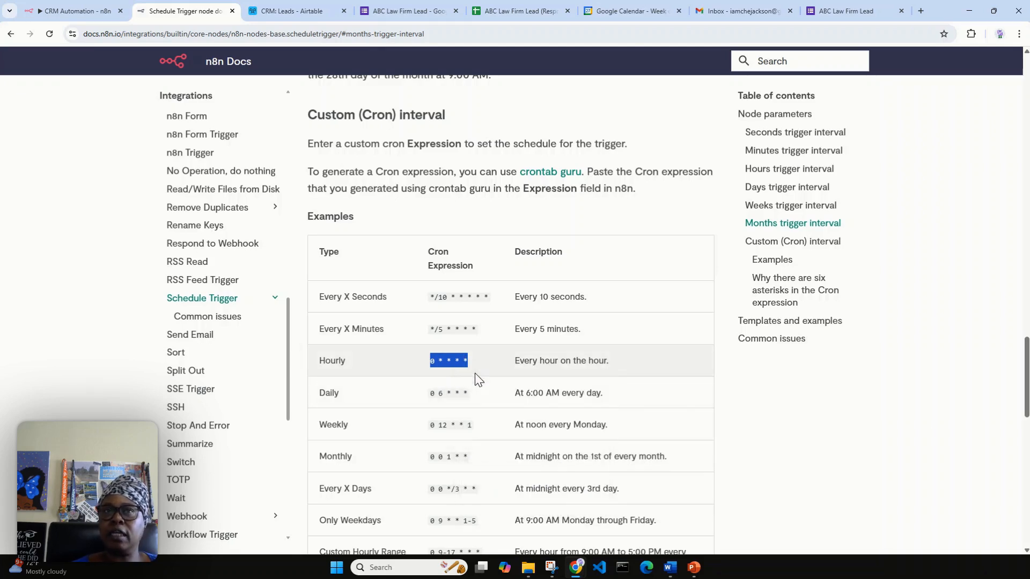
scroll(439, 267, down, 1)
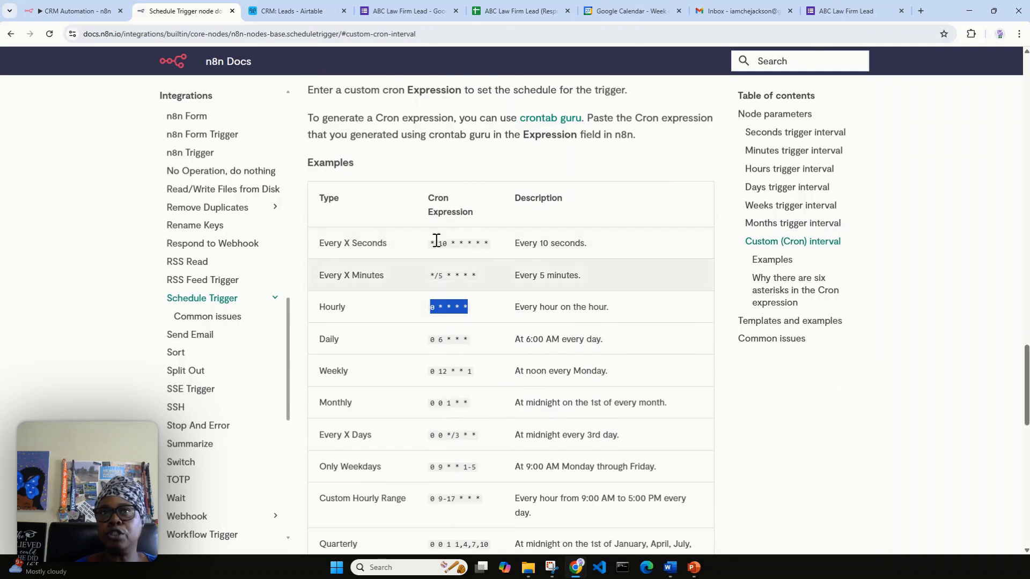
Select and copy the Daily row's expression 0 6 * * * instead.
click(419, 353)
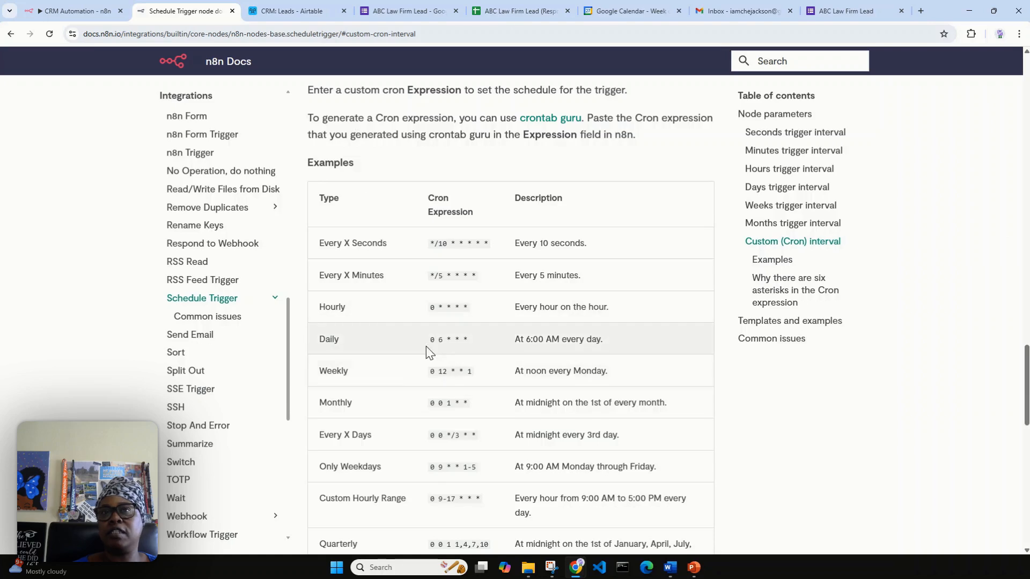
drag(428, 341, 456, 339)
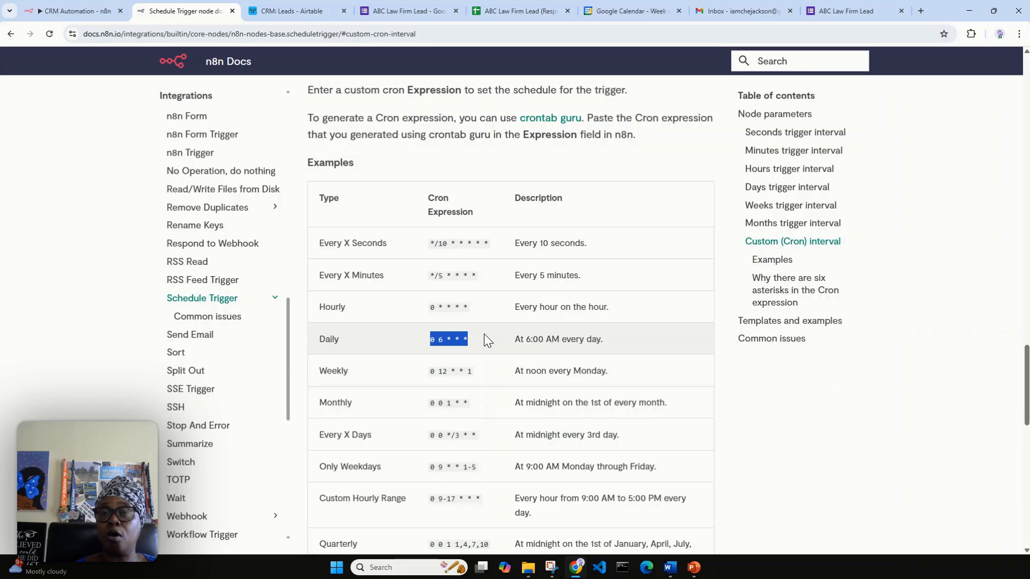
right_click(466, 337)
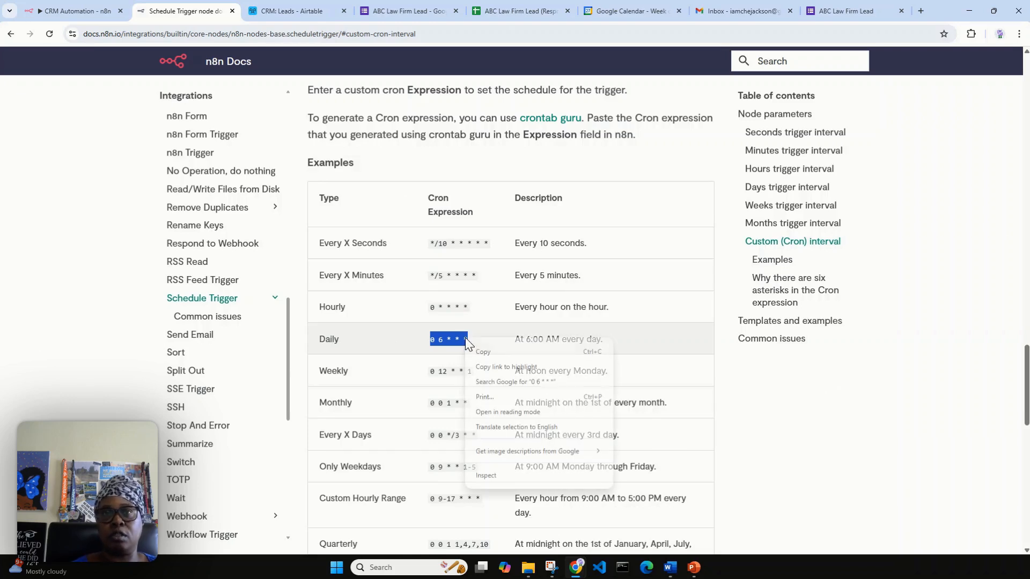
click(479, 348)
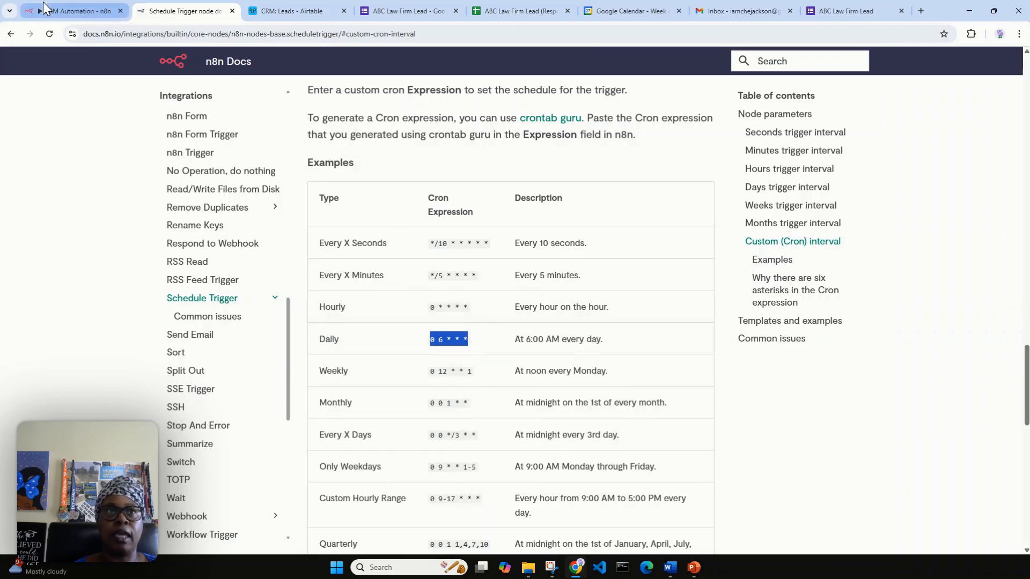
Set the trigger's poll Mode to Custom with the cron expression 13 * * * in expression mode.
click(75, 11)
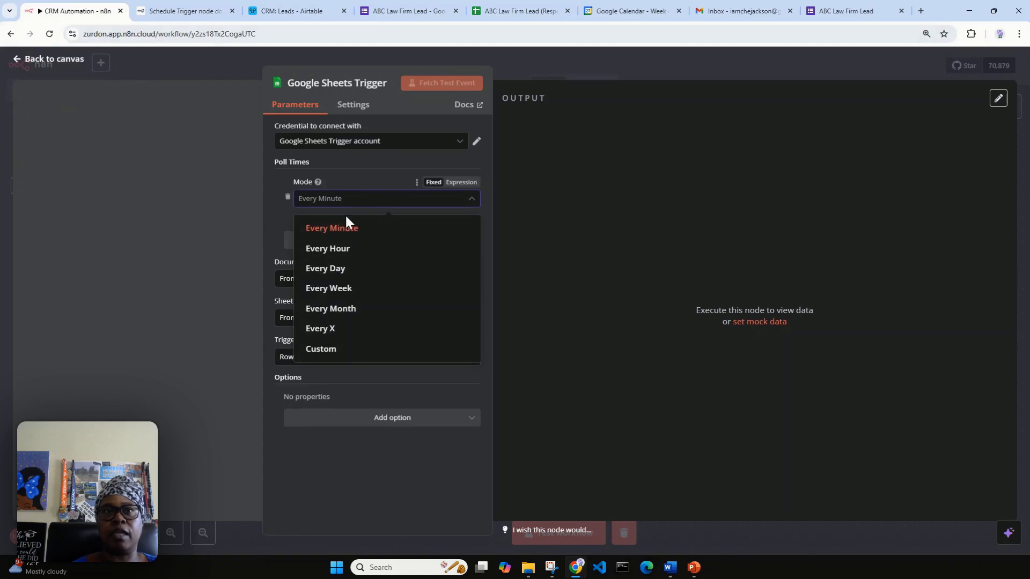
click(359, 350)
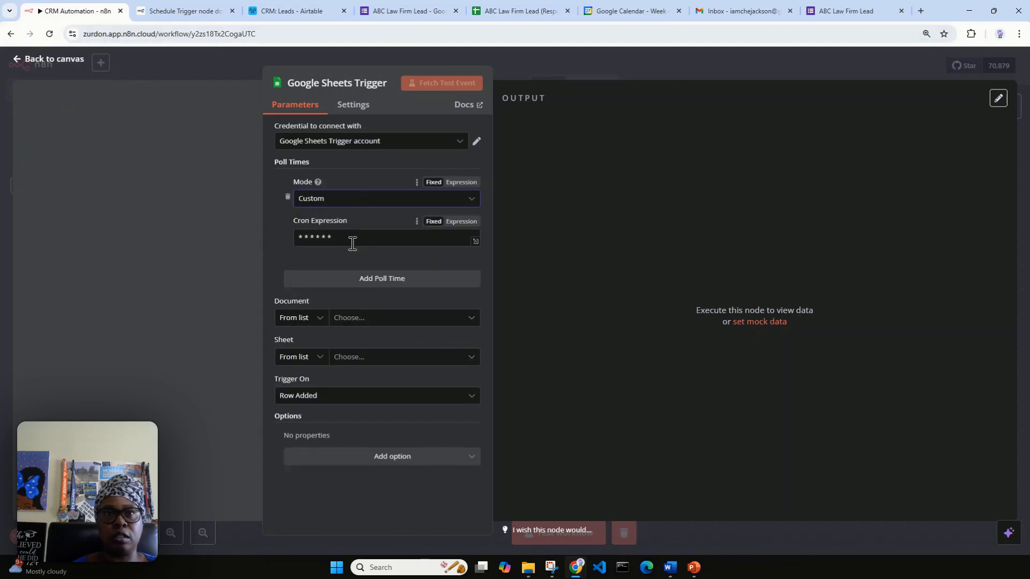
drag(355, 237, 289, 237)
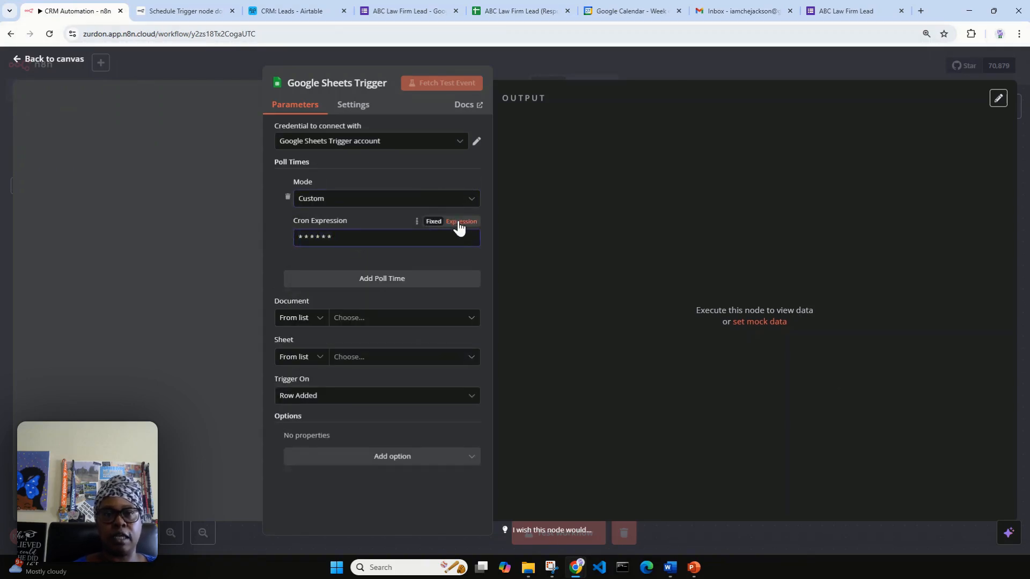
click(460, 221)
triple_click(309, 234)
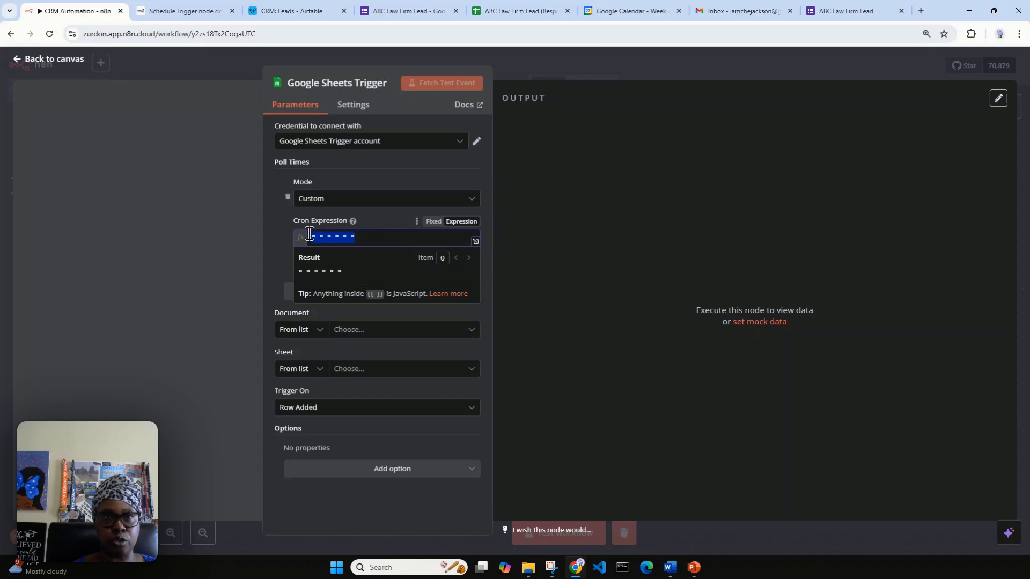
text(0 6 * * *)
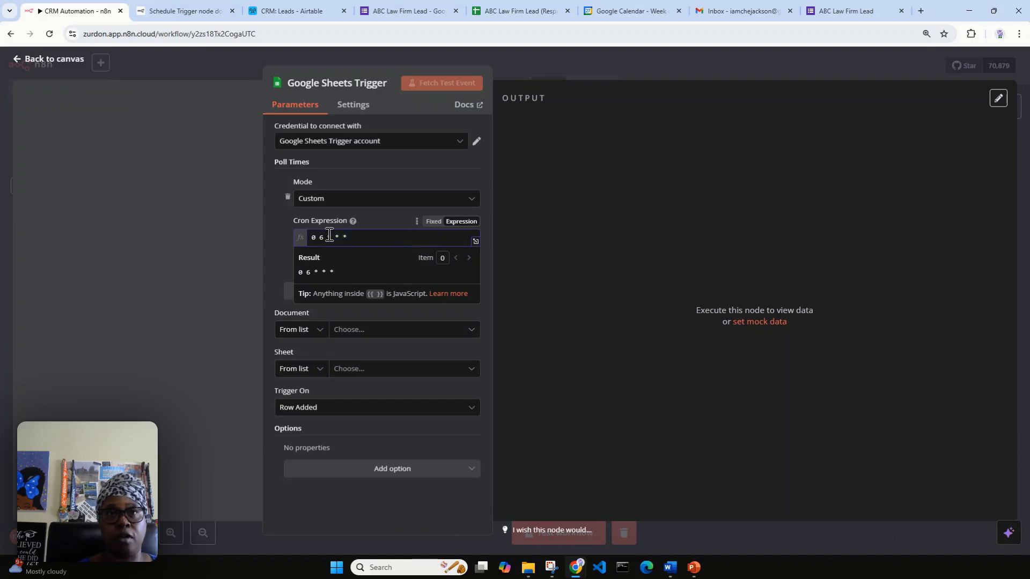
drag(326, 237, 310, 242)
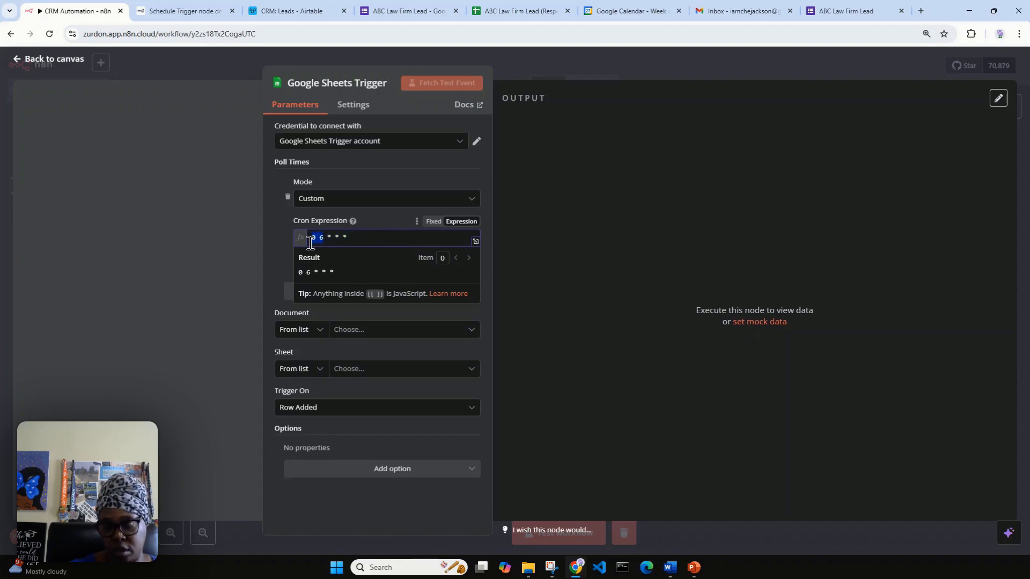
text(13)
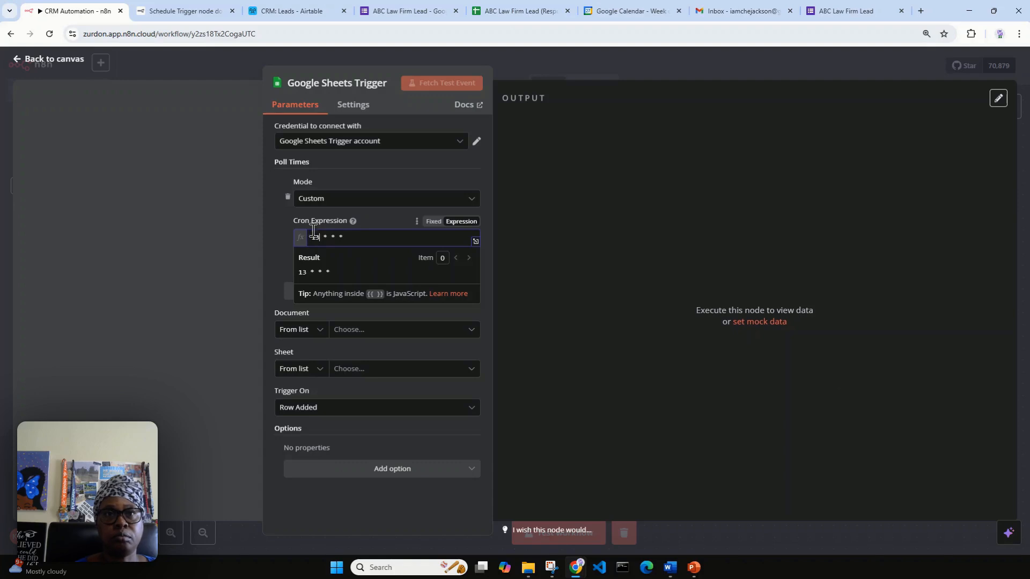
click(285, 214)
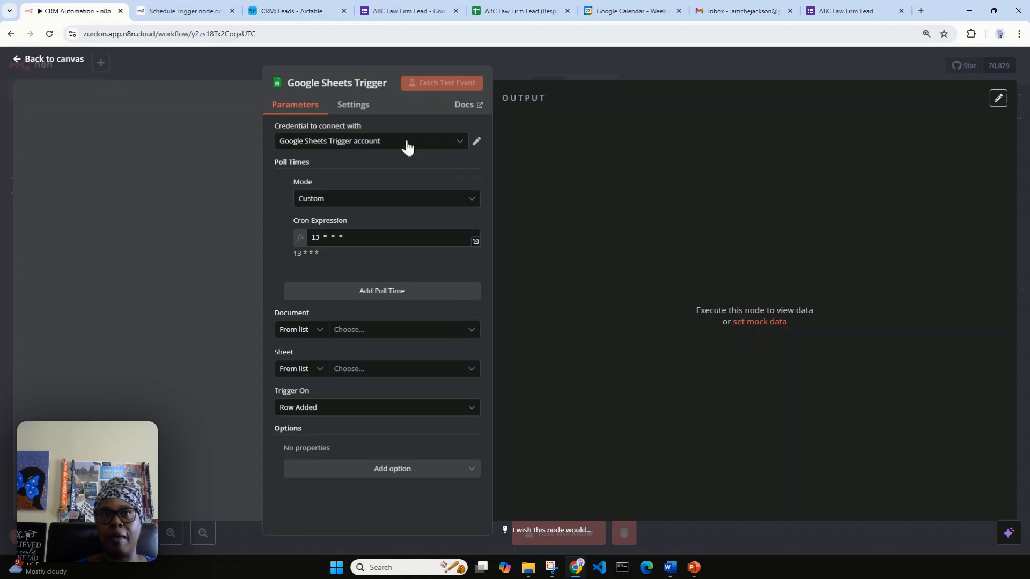
Pick ABC Law Firm Lead (Responses) as the Document, checking the form's responses along the way.
click(471, 333)
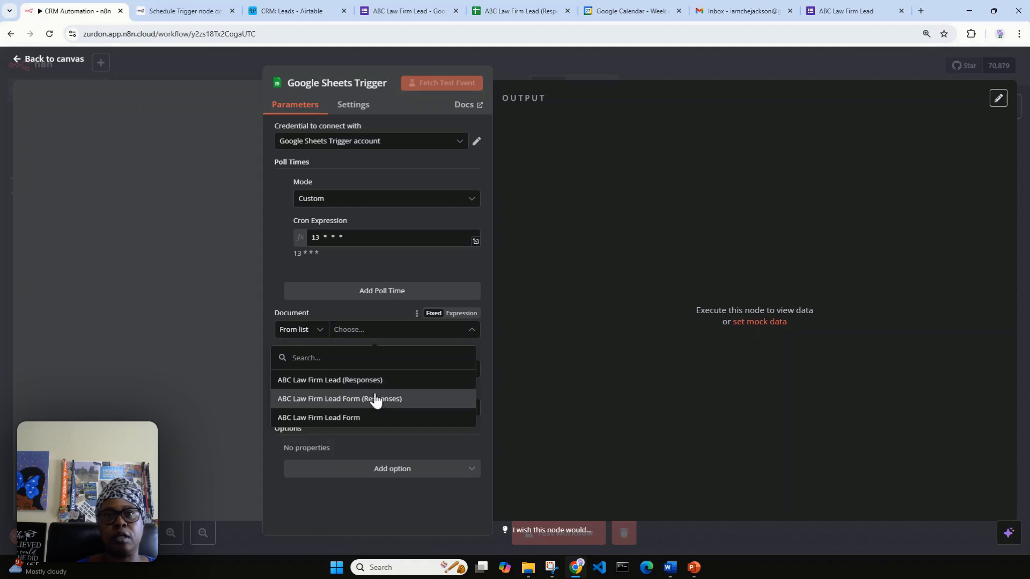
click(380, 384)
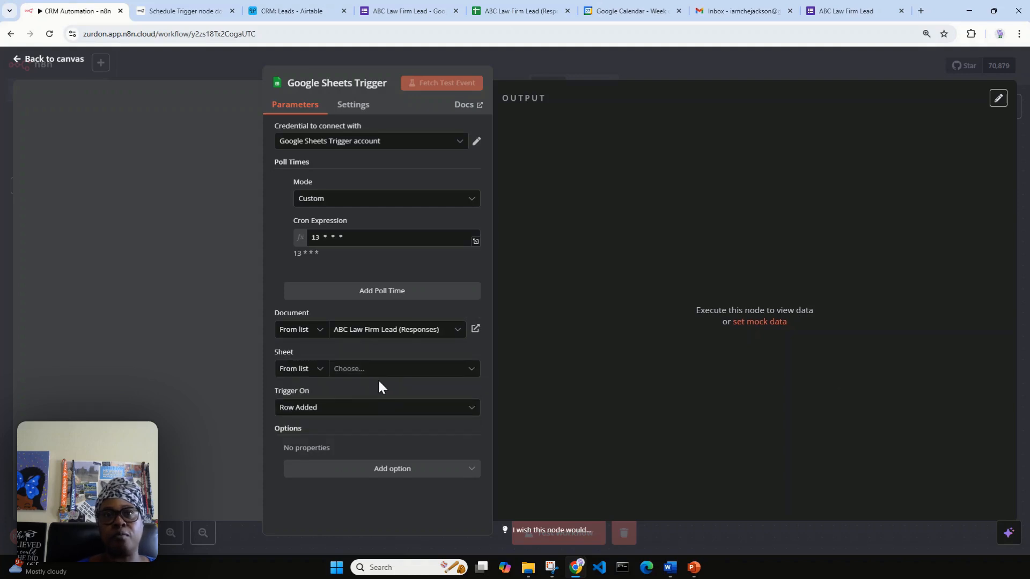
click(455, 337)
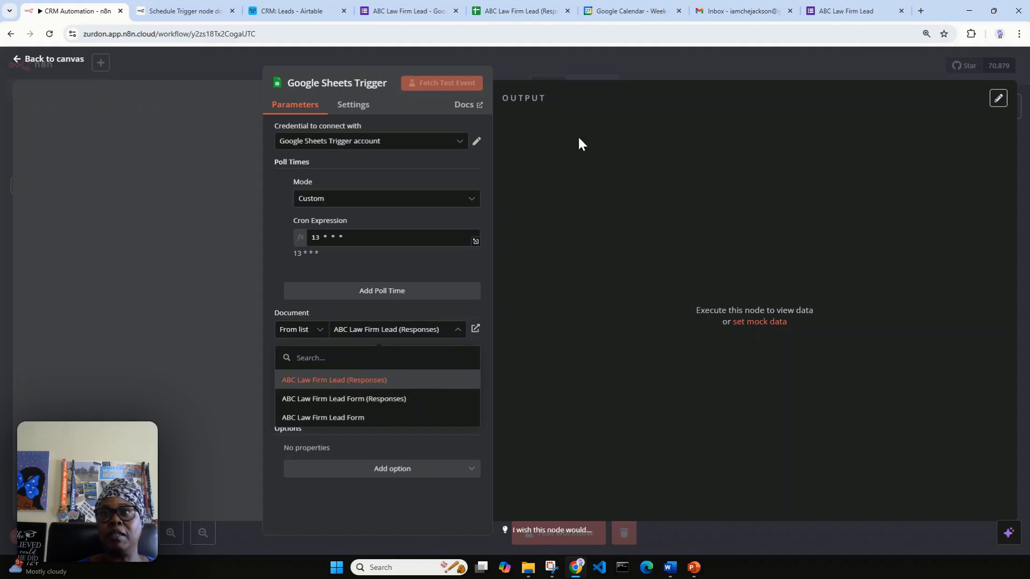
click(840, 16)
click(422, 15)
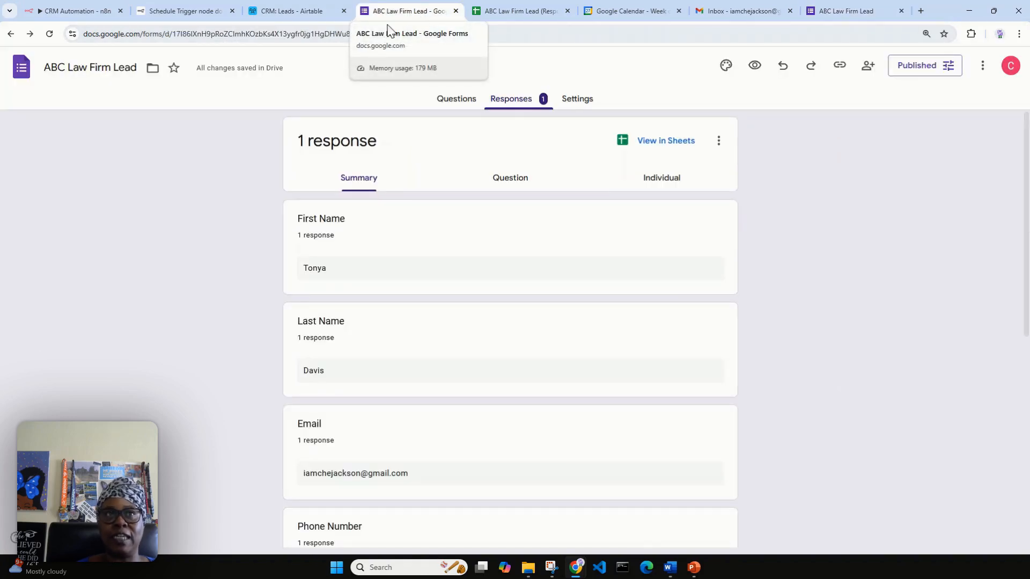
click(68, 16)
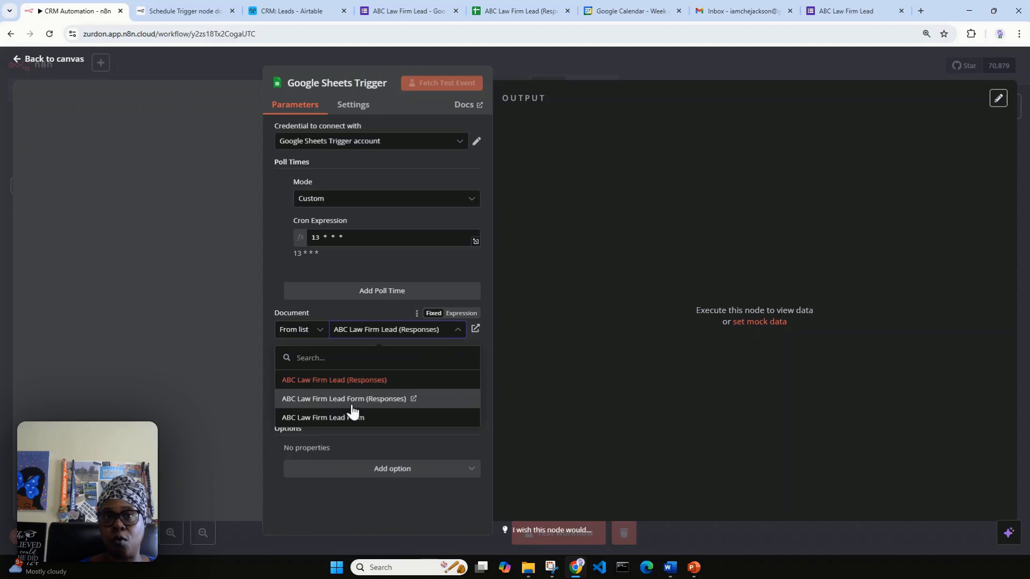
Reselect the ABC Law Firm Lead (Responses) document and compare its sheet list against the spreadsheet.
click(347, 381)
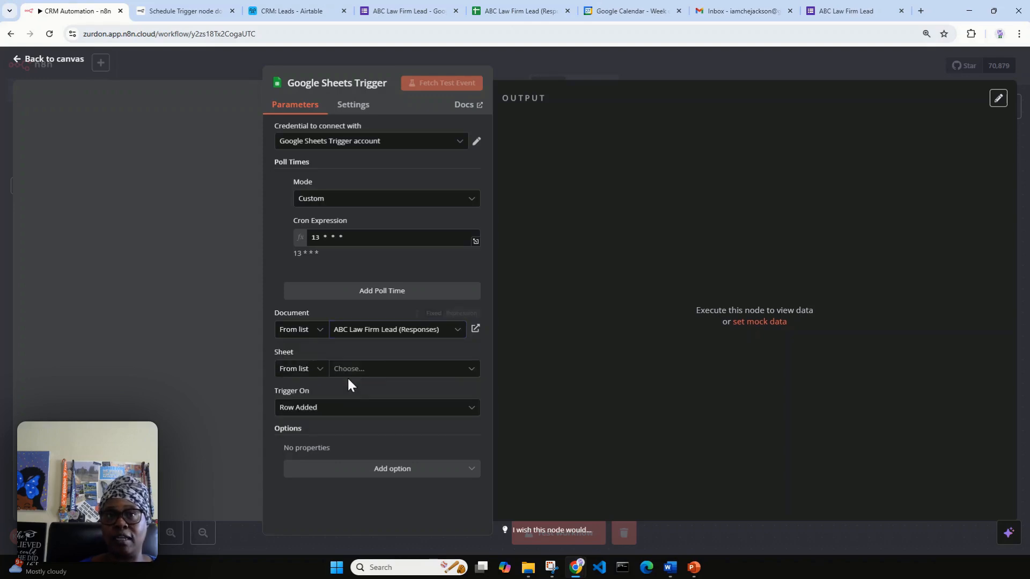
click(373, 370)
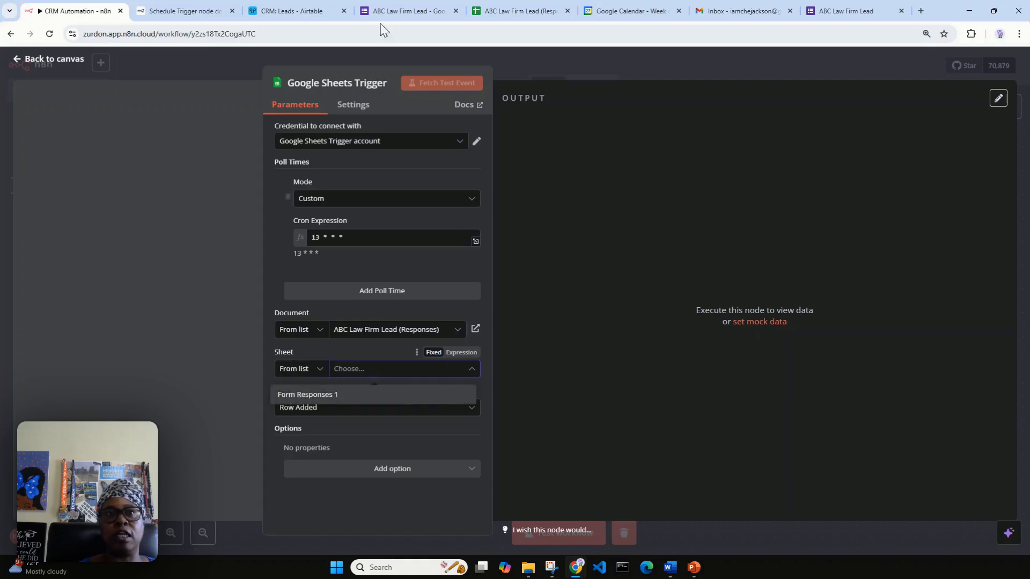
click(498, 5)
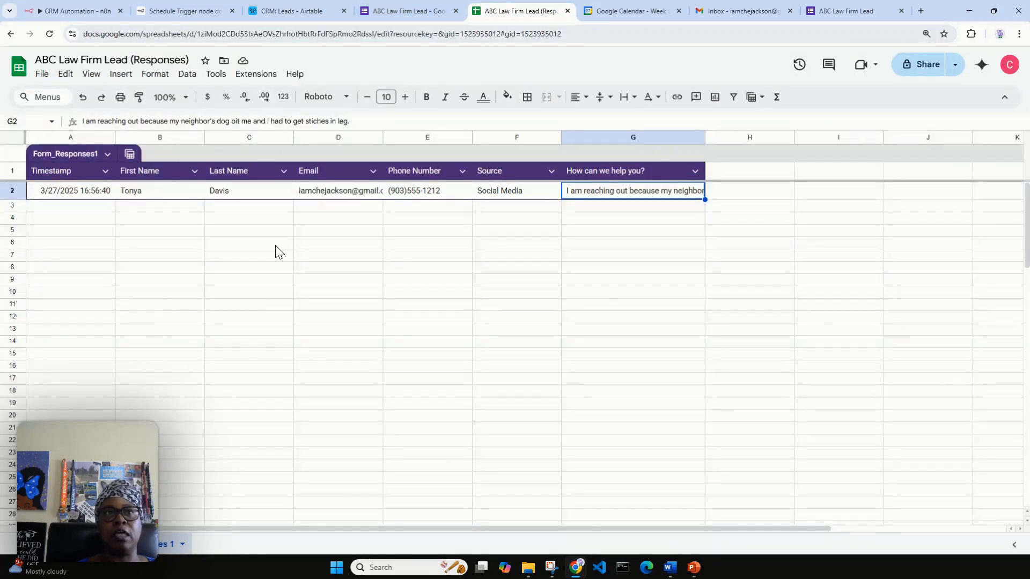
click(63, 11)
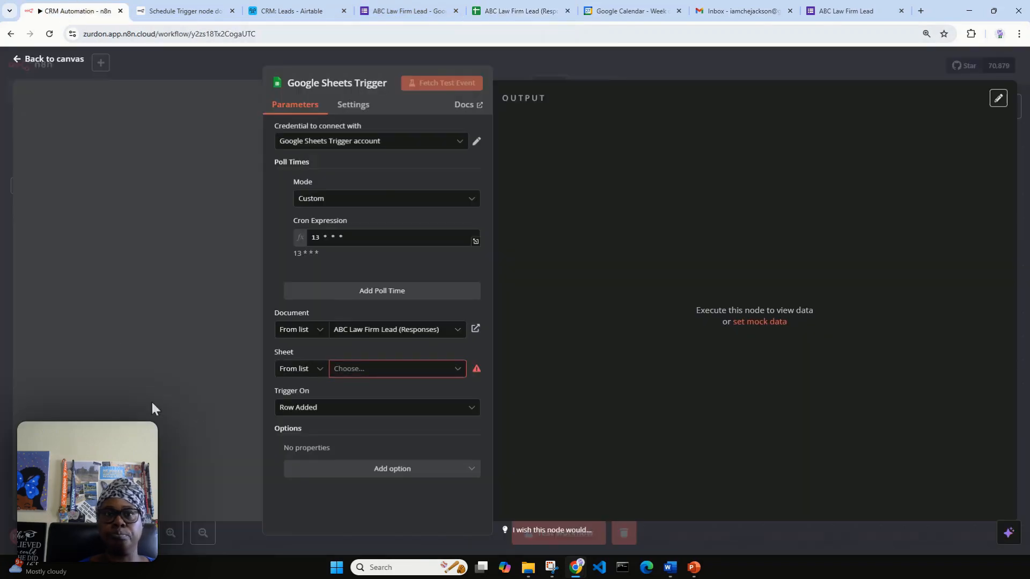
click(411, 374)
Watch the Form Responses 1 sheet, fetch the test lead row and pin it as sample output.
click(389, 395)
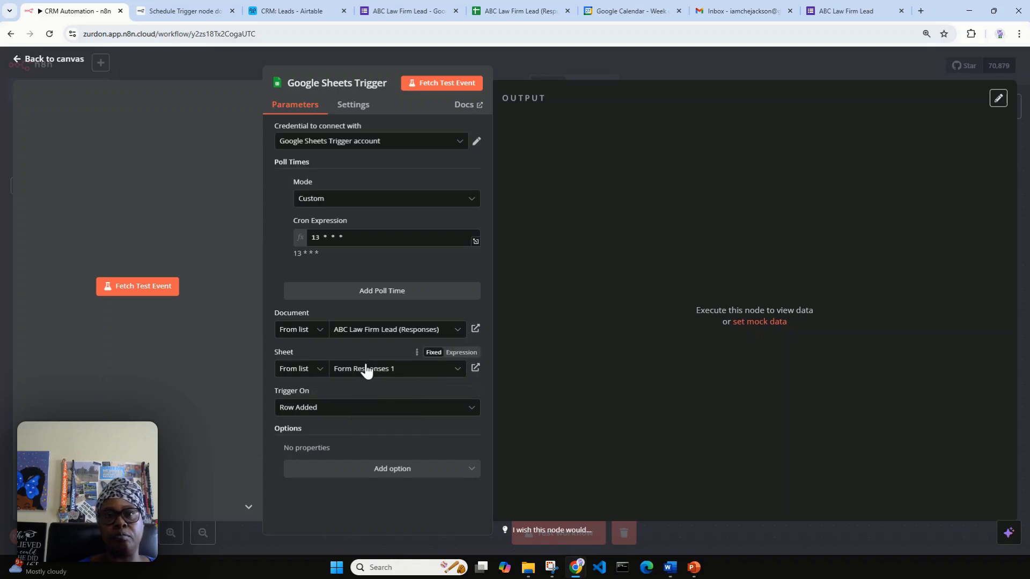
click(117, 290)
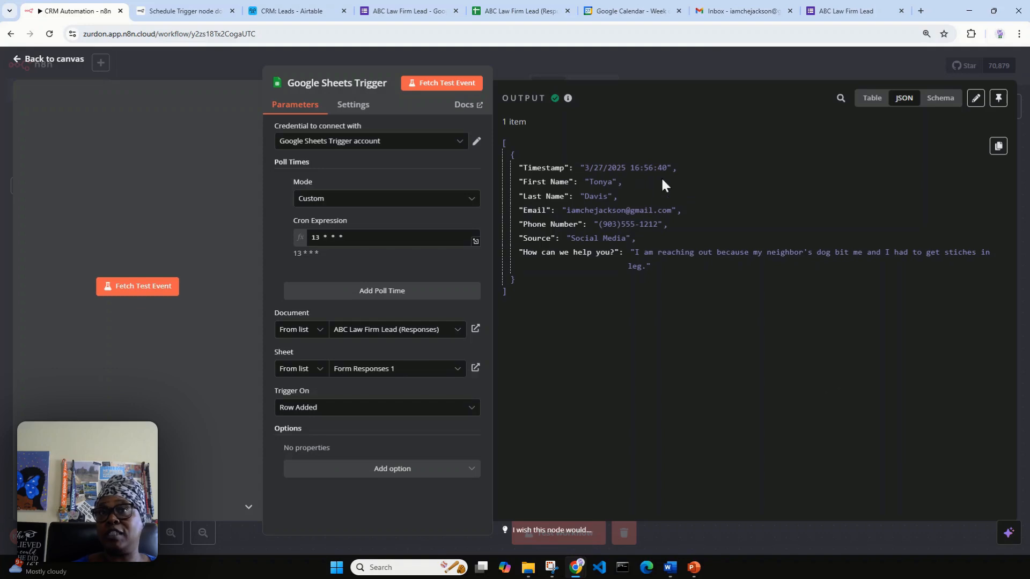
click(998, 98)
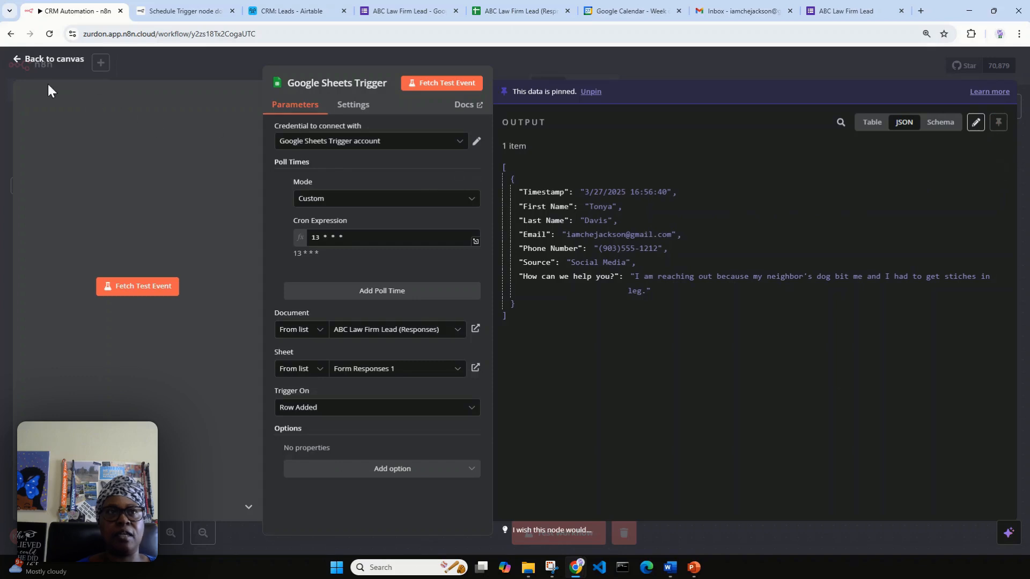
click(32, 60)
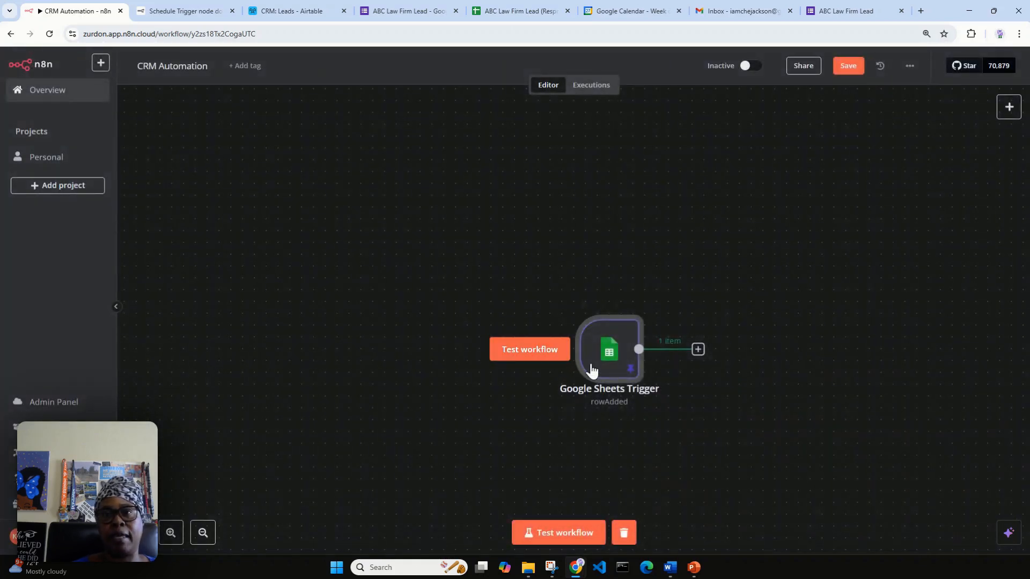
Move the trigger node left and pick Airtable as the step following it.
drag(588, 358, 232, 313)
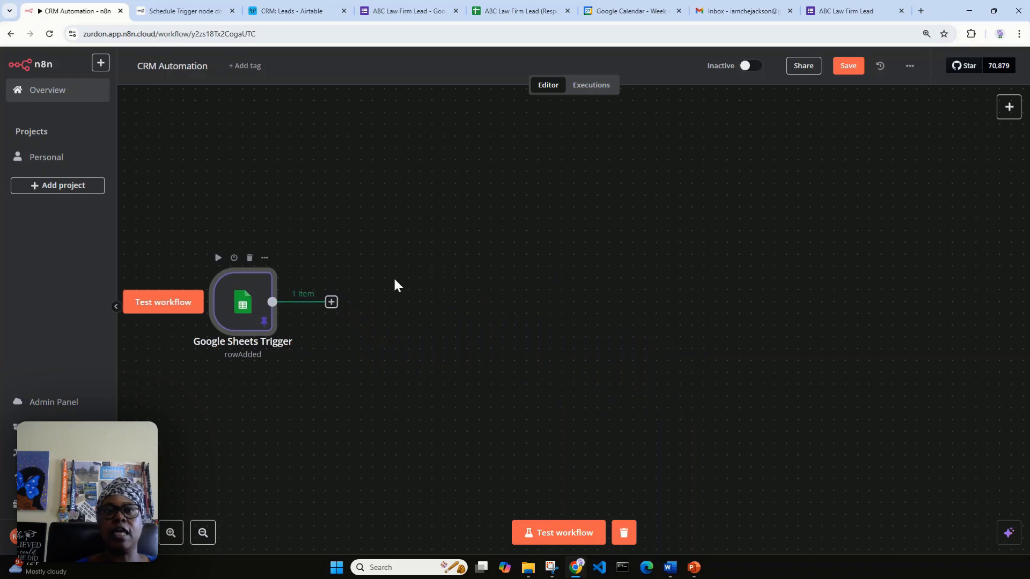
click(332, 303)
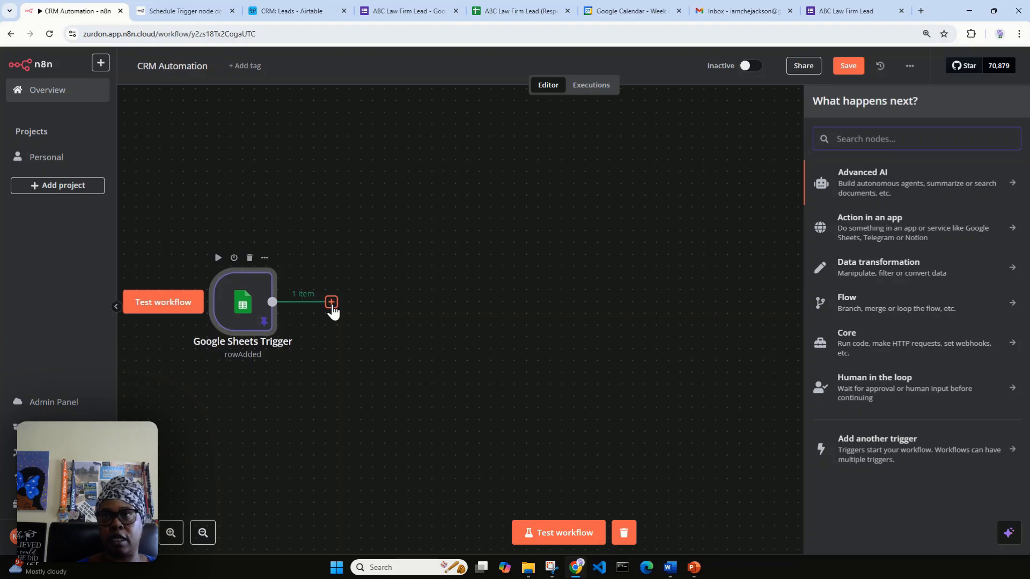
text(s)
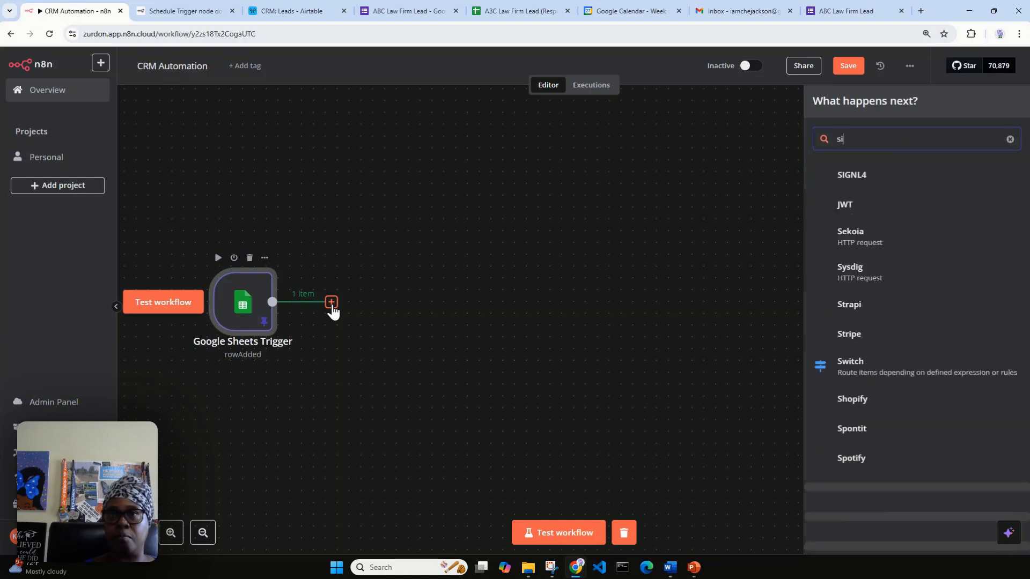
key(BackSpace)
text(a)
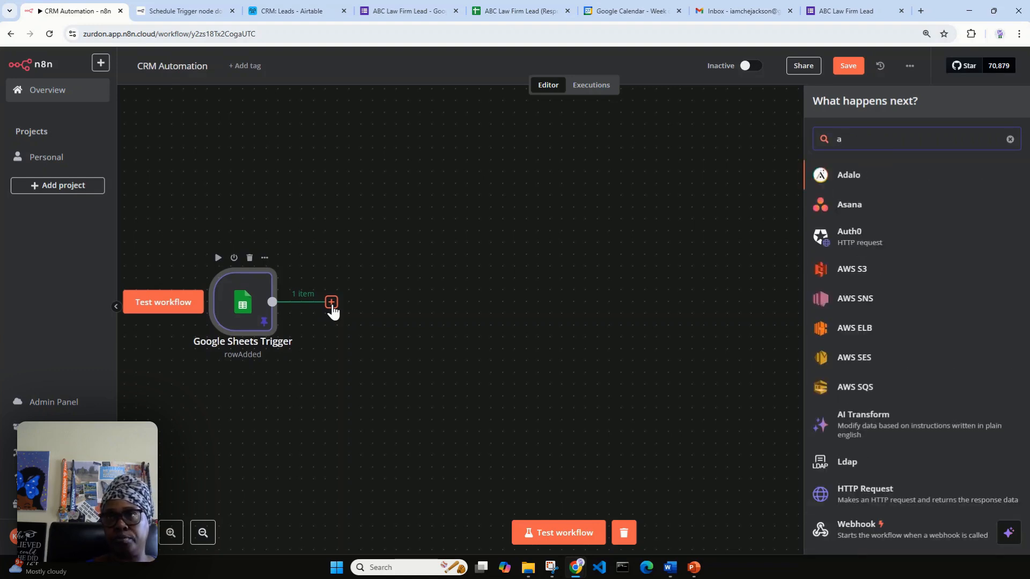
text(ir)
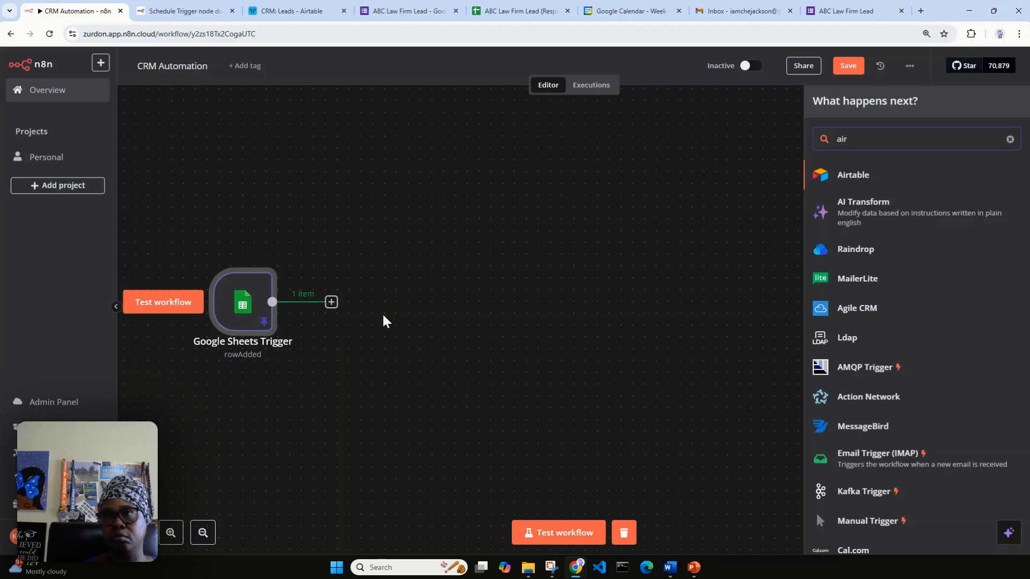
click(879, 176)
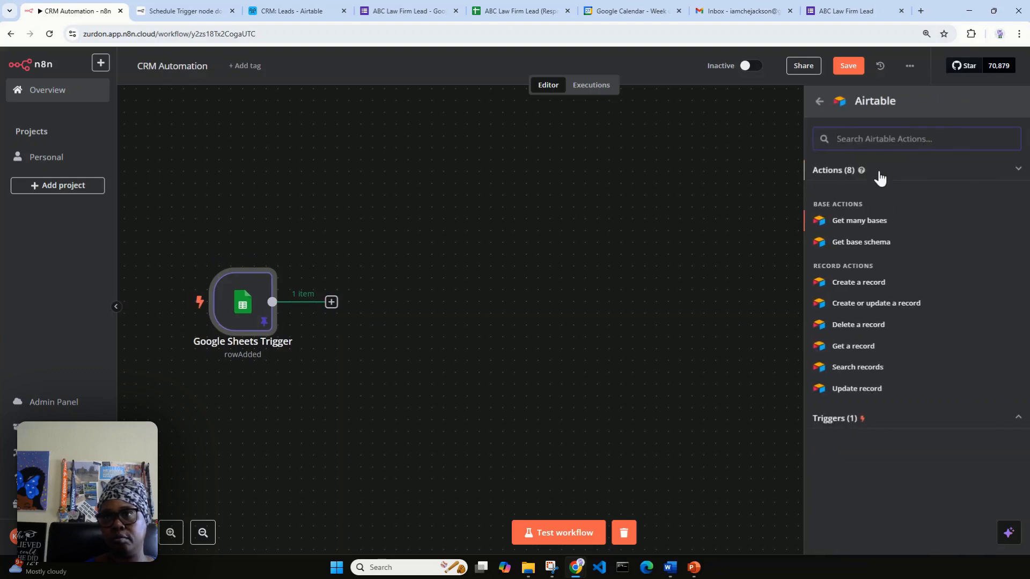
Add an Airtable 'Create a record' step with resource Record and base CRM.
click(867, 285)
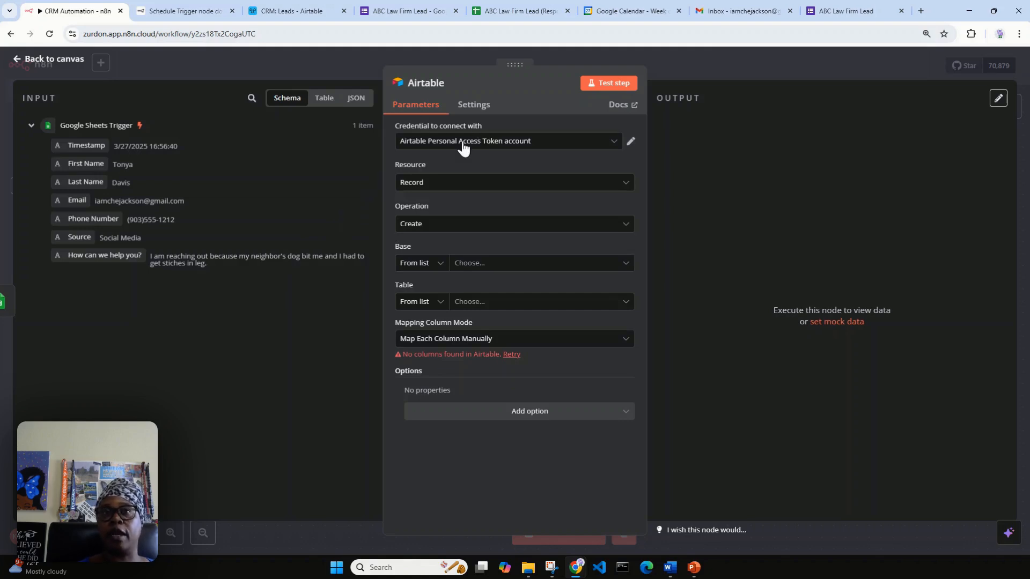
click(473, 183)
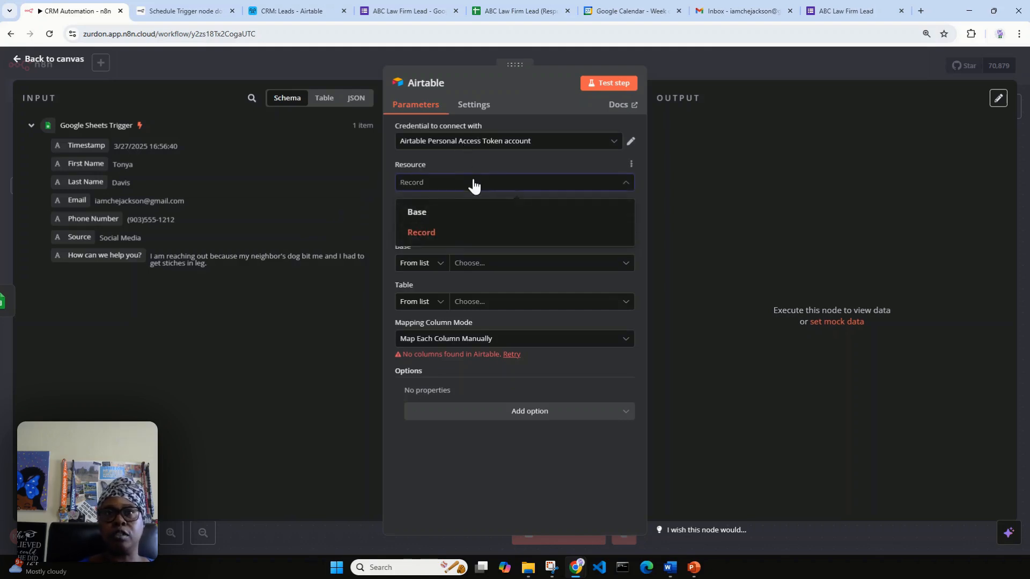
click(453, 231)
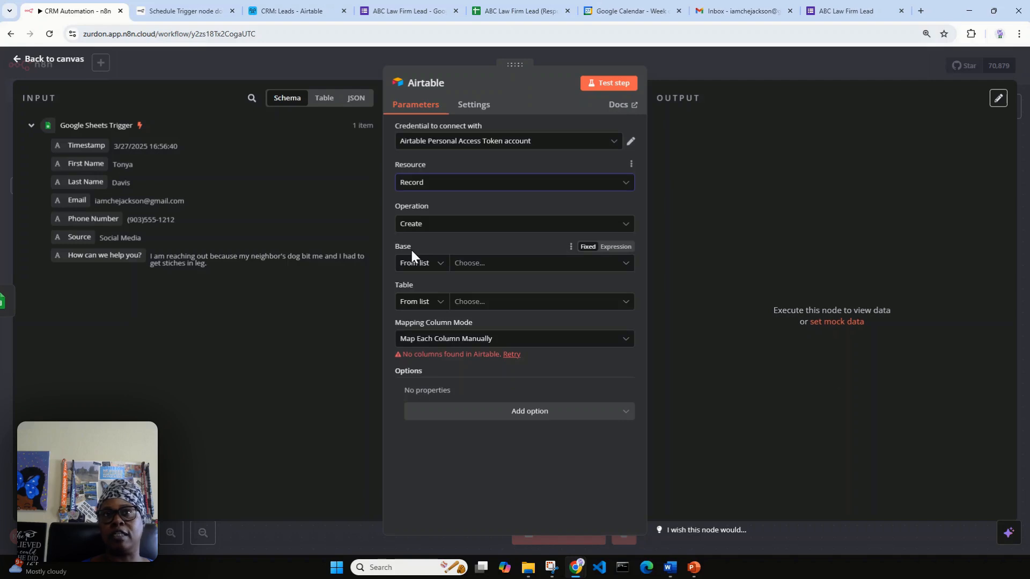
click(287, 7)
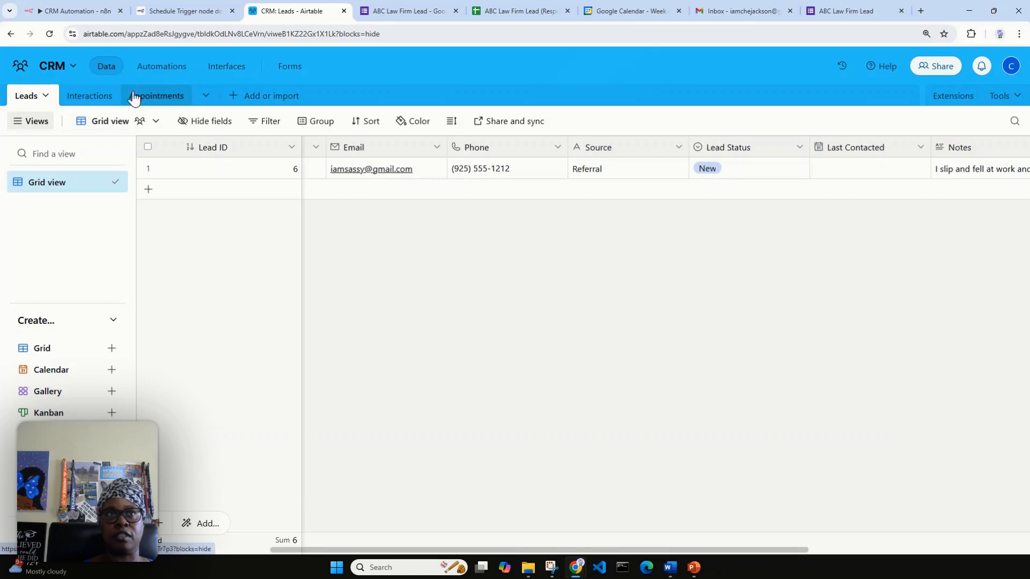
click(80, 10)
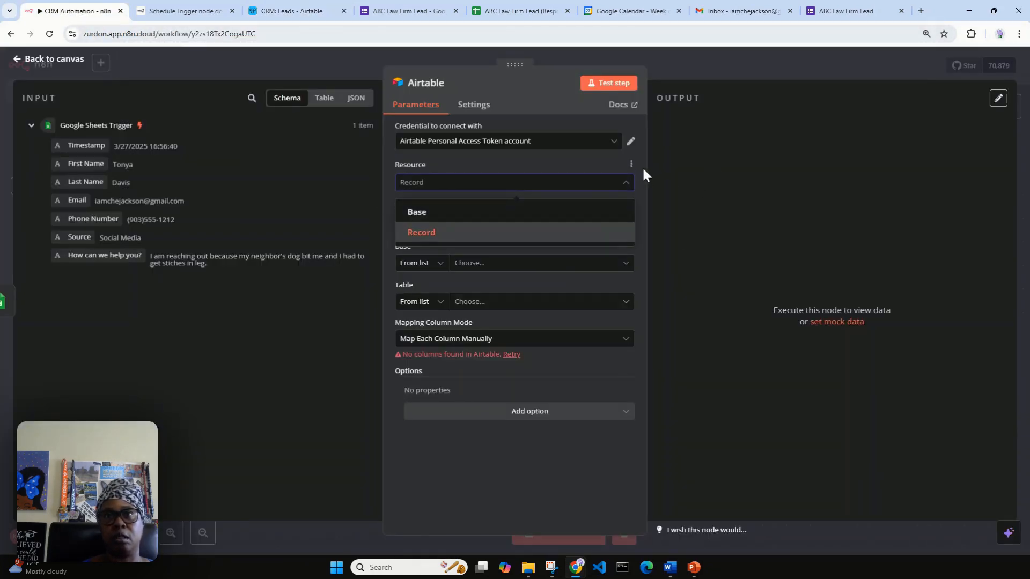
click(512, 233)
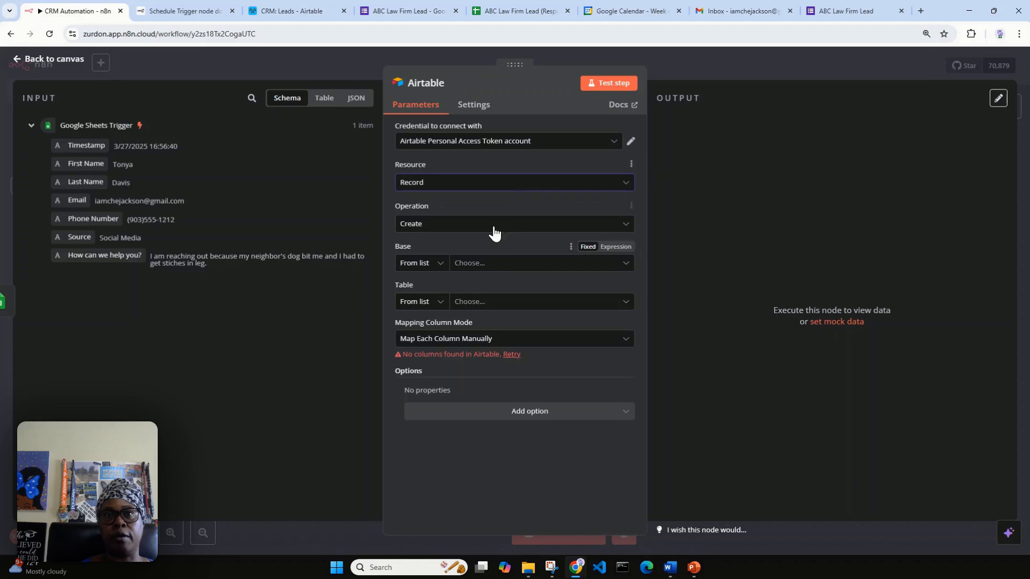
click(494, 268)
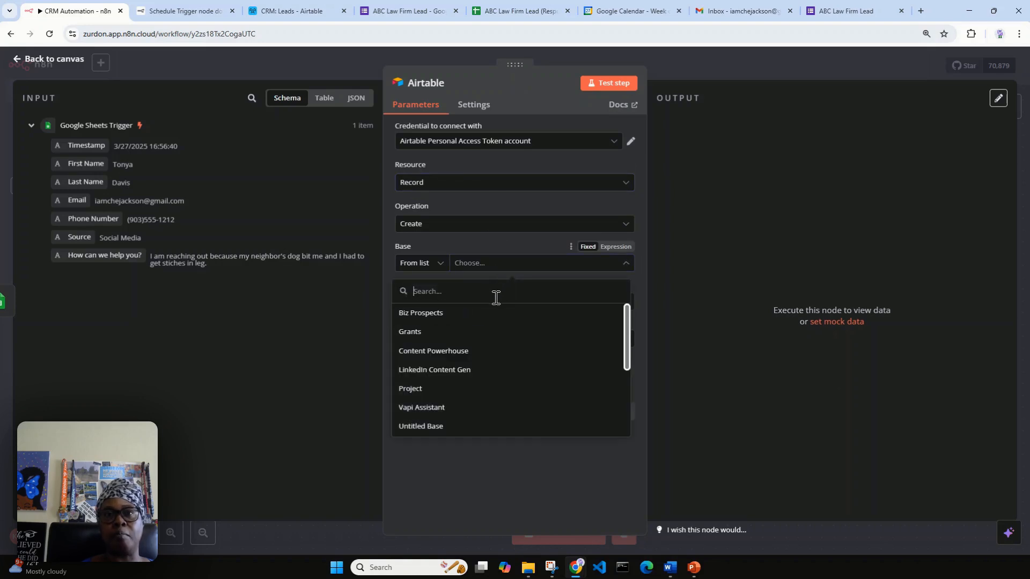
text(cr)
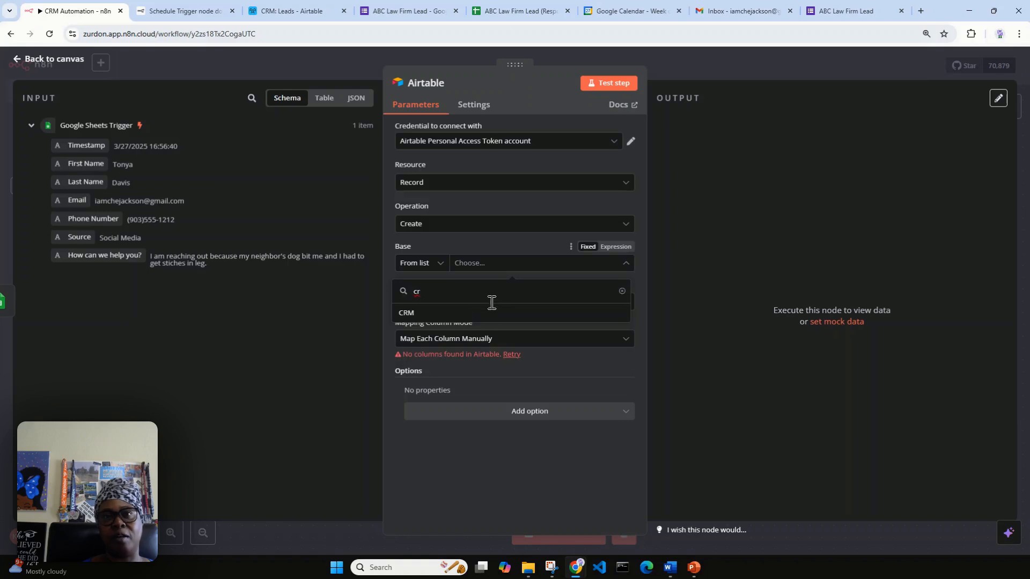
click(475, 313)
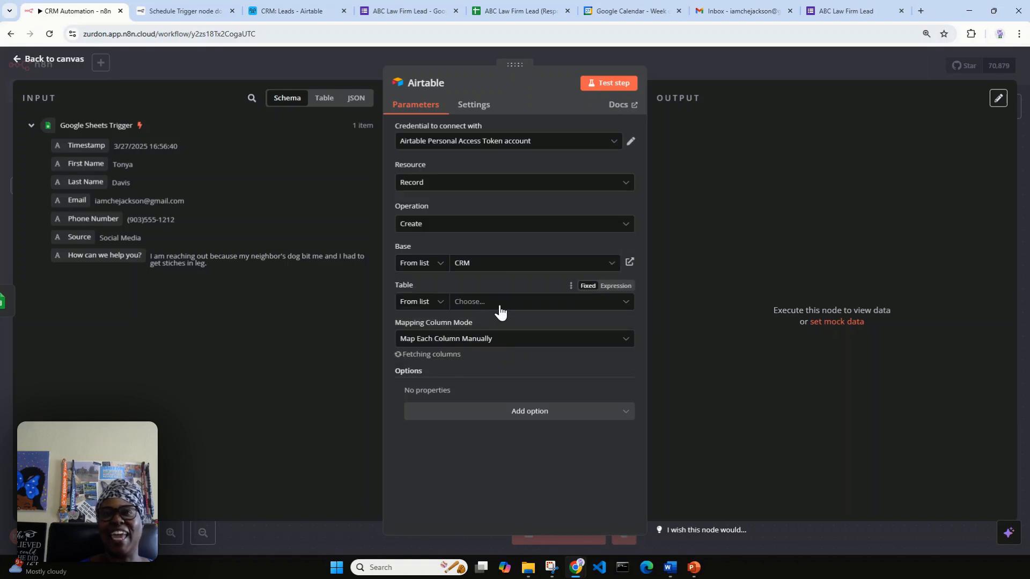
Select the Leads table in the CRM base for the Airtable step.
click(500, 304)
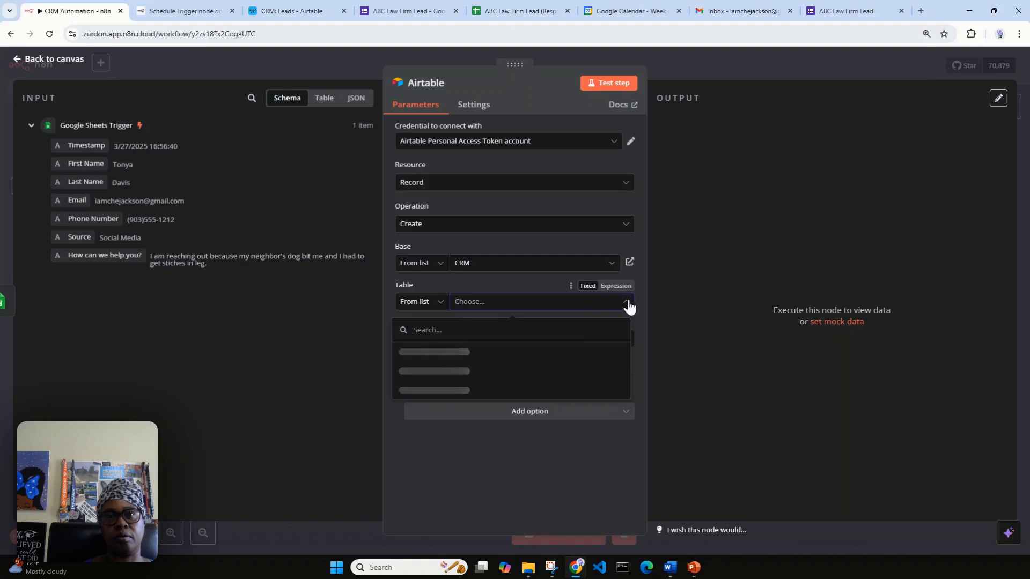
click(549, 332)
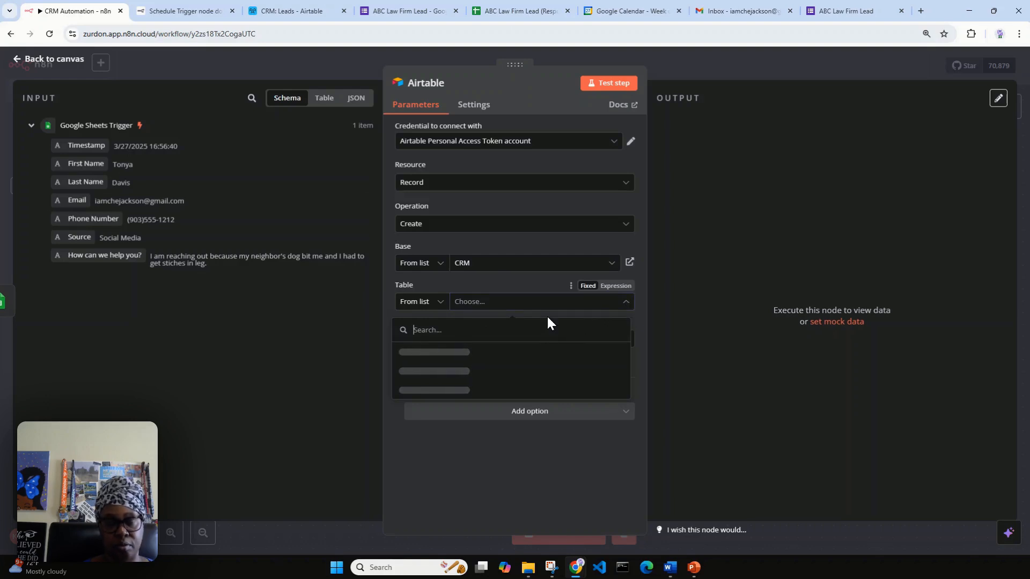
text(leads)
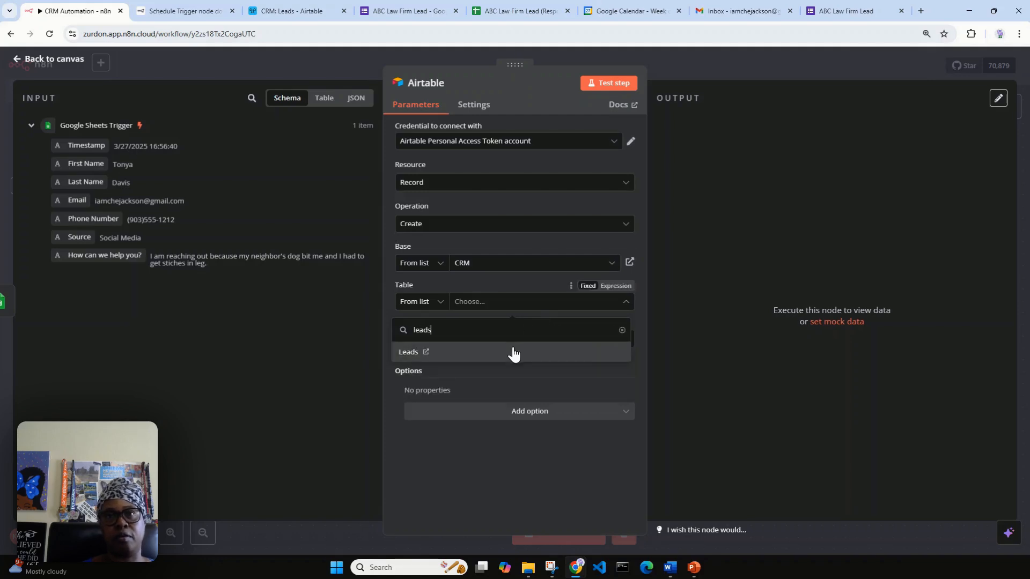
click(514, 352)
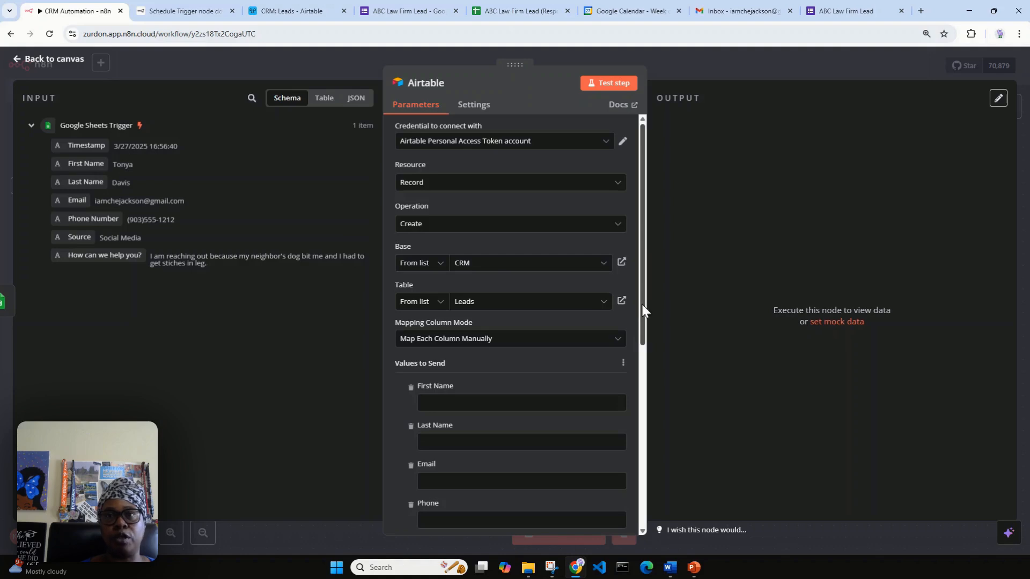
drag(642, 305, 629, 392)
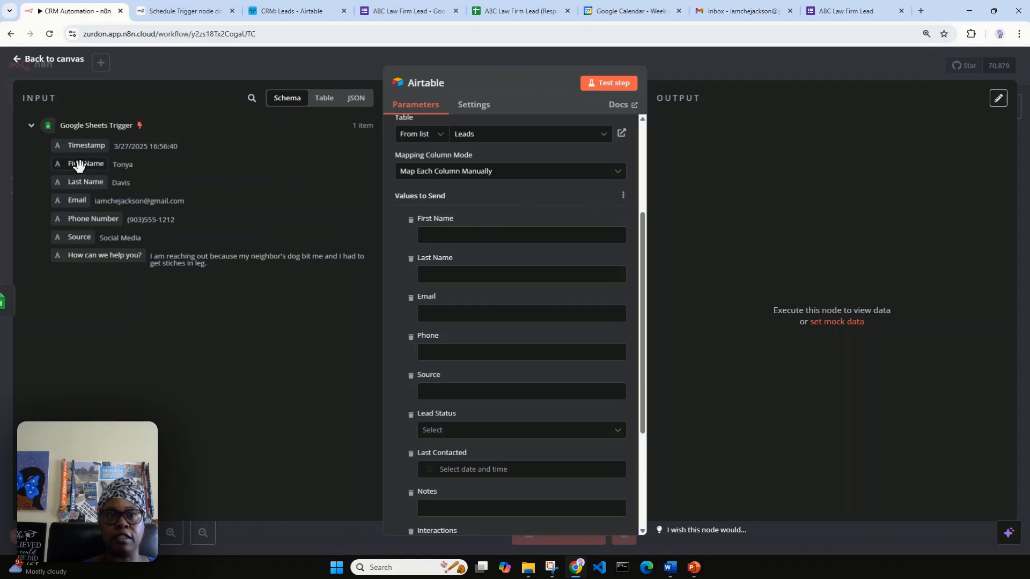
Map the trigger's First Name, Last Name and Email into the matching Airtable fields.
drag(78, 164, 442, 239)
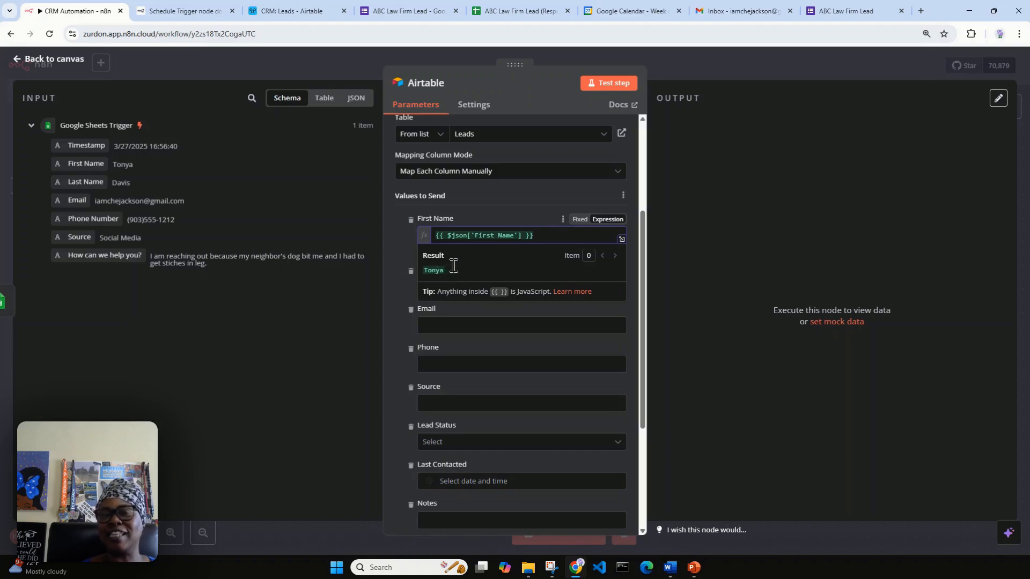
click(394, 245)
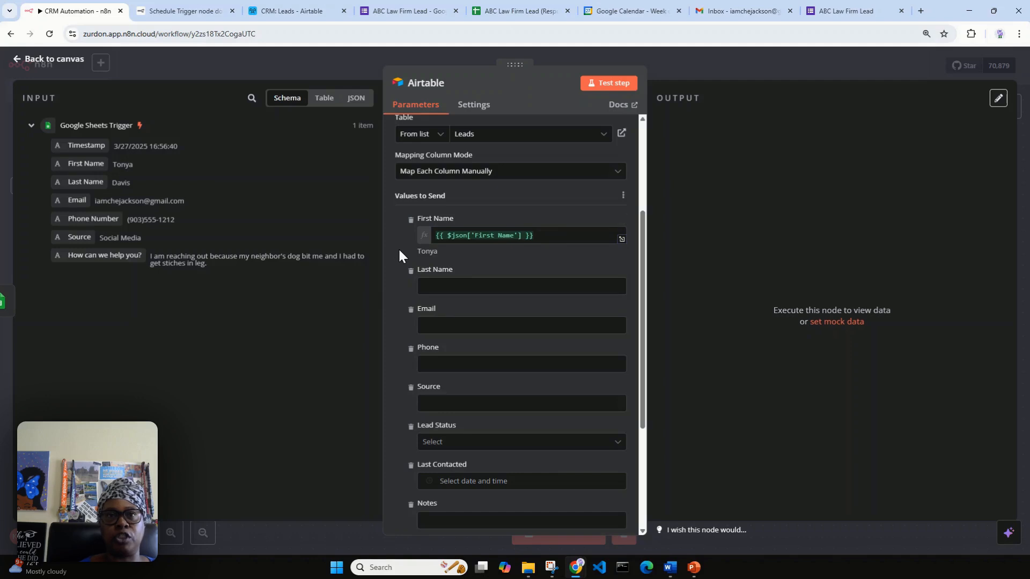
drag(91, 182, 443, 288)
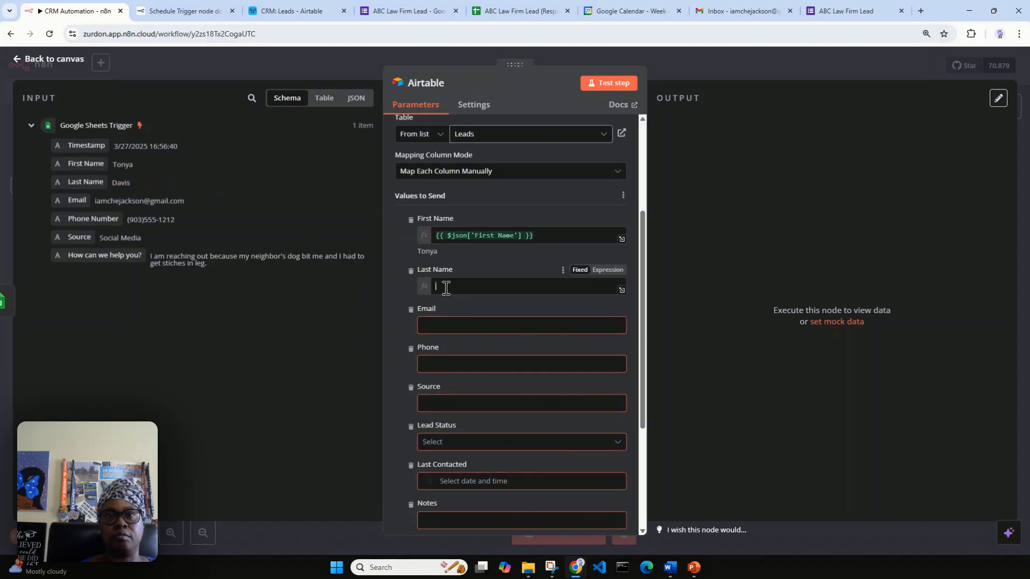
click(400, 295)
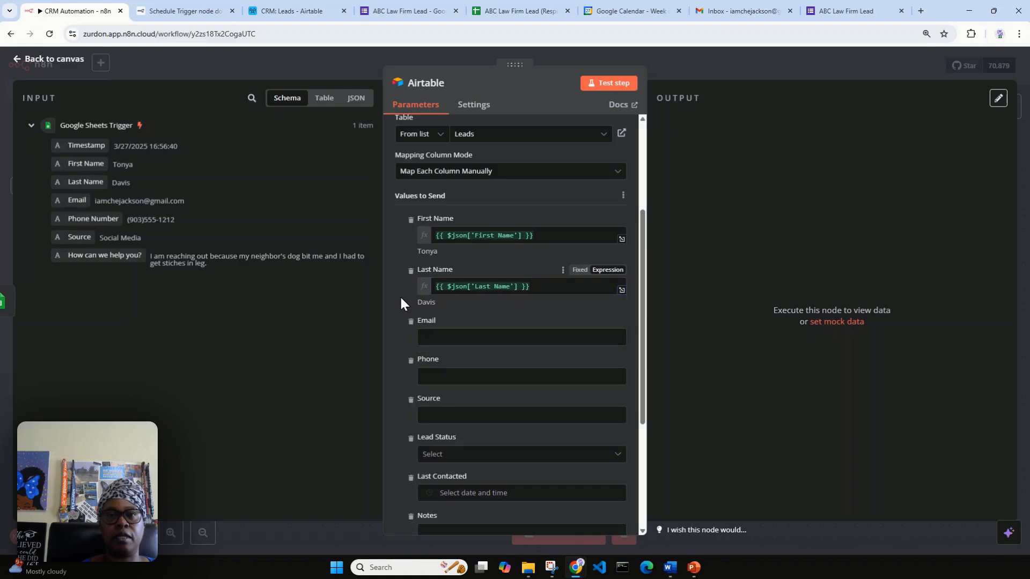
drag(77, 201, 435, 336)
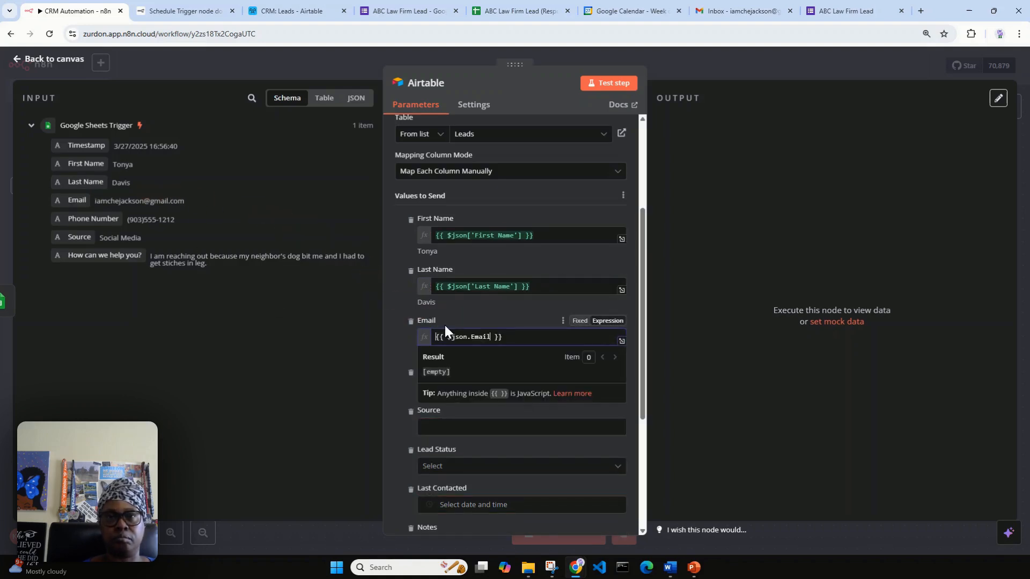
scroll(397, 292, down, 1)
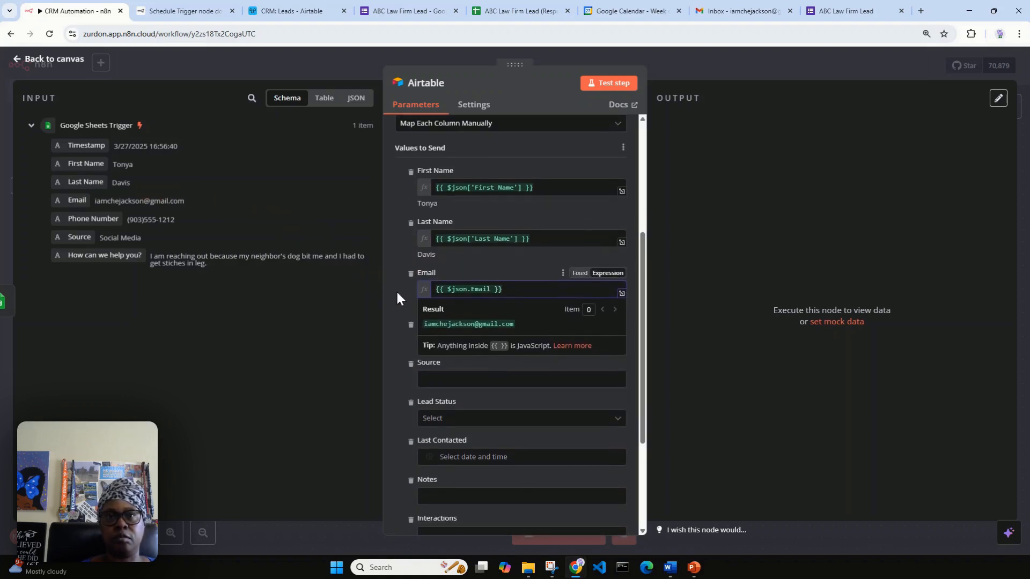
click(395, 241)
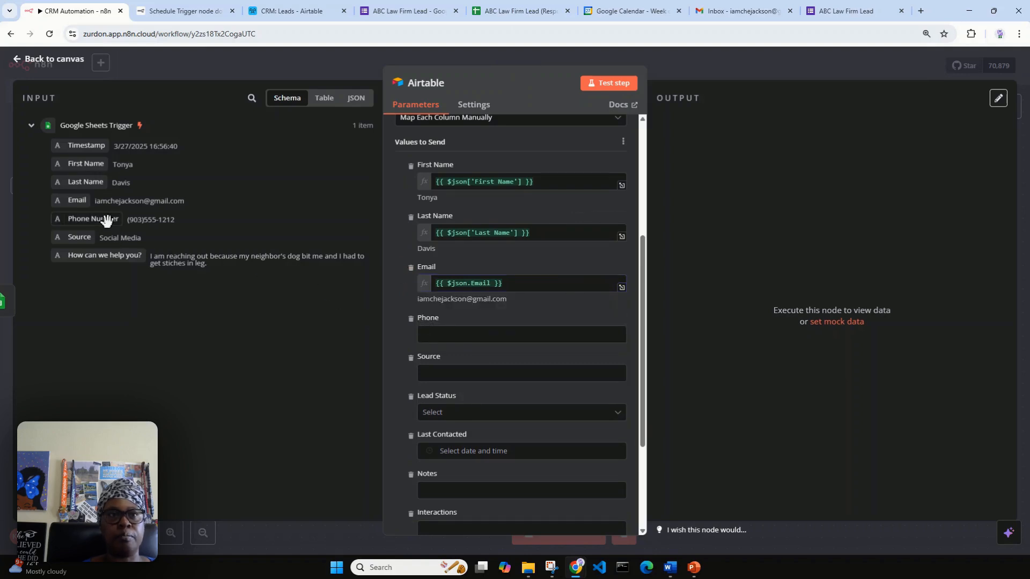
Map the trigger's Phone Number into Phone and Source into Source.
drag(117, 225, 454, 335)
click(392, 252)
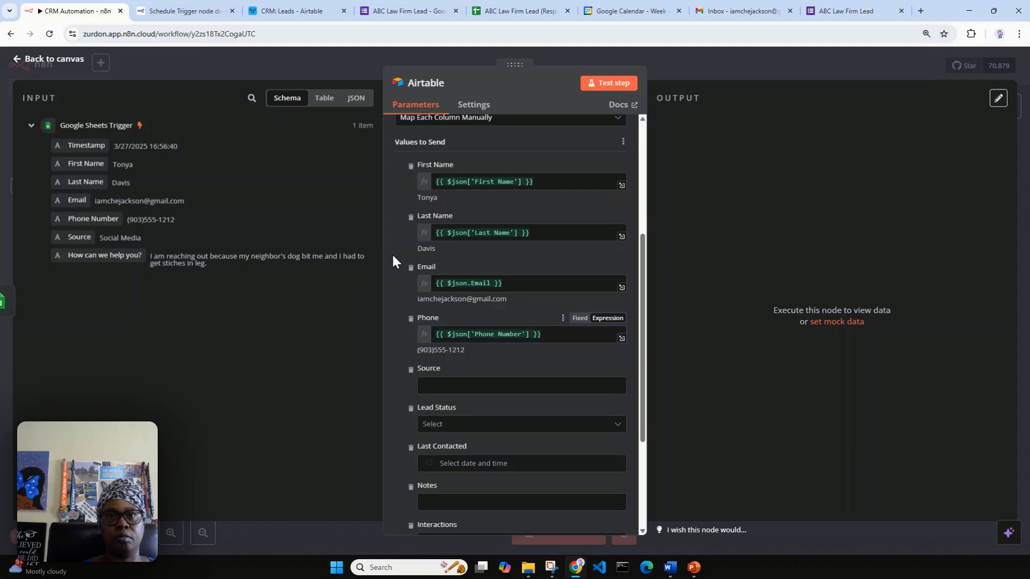
scroll(392, 252, down, 3)
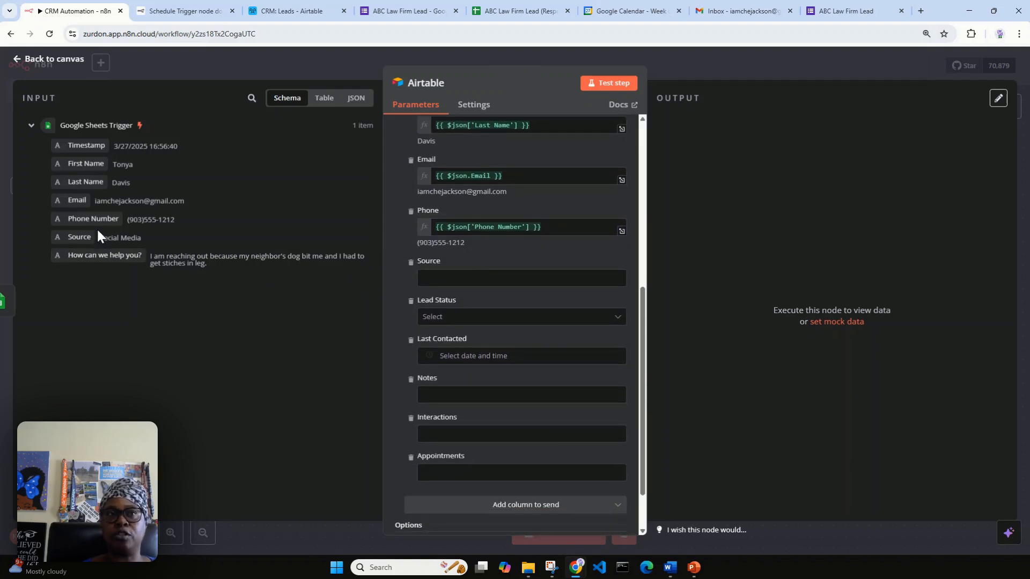
drag(81, 237, 479, 274)
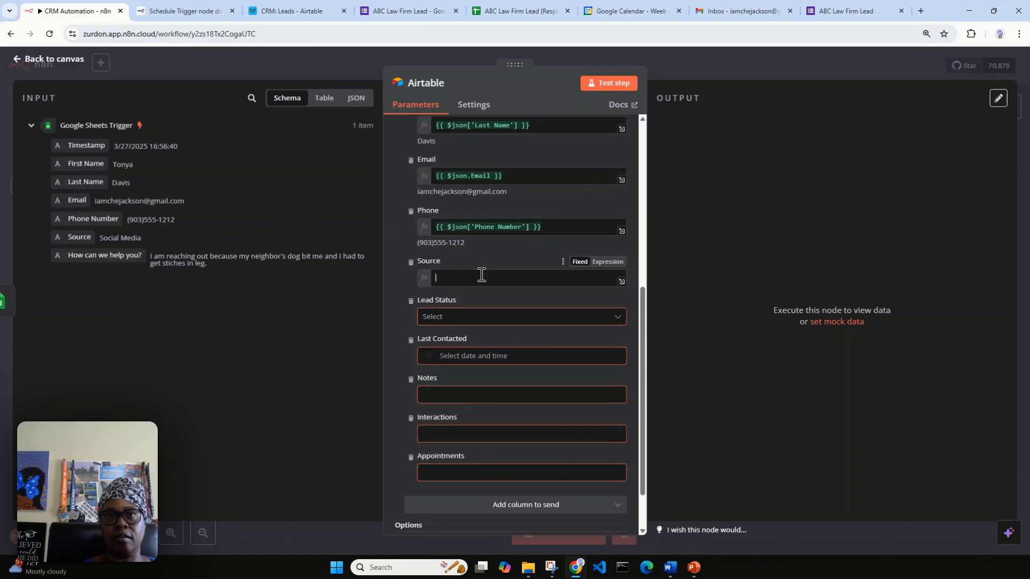
click(400, 236)
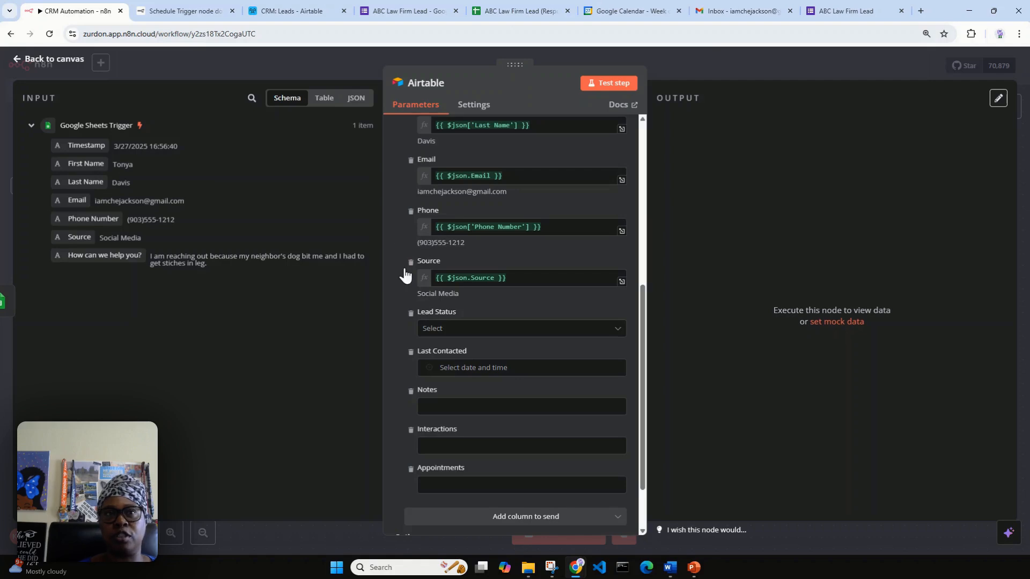
scroll(409, 292, down, 1)
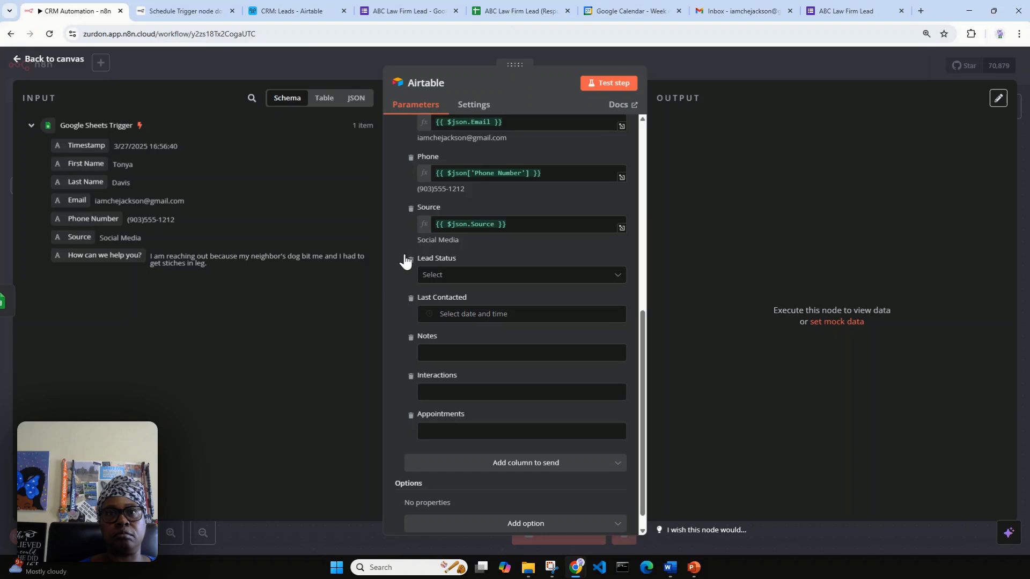
Set Lead Status to New and remove the Last Contacted and Interactions fields.
click(437, 276)
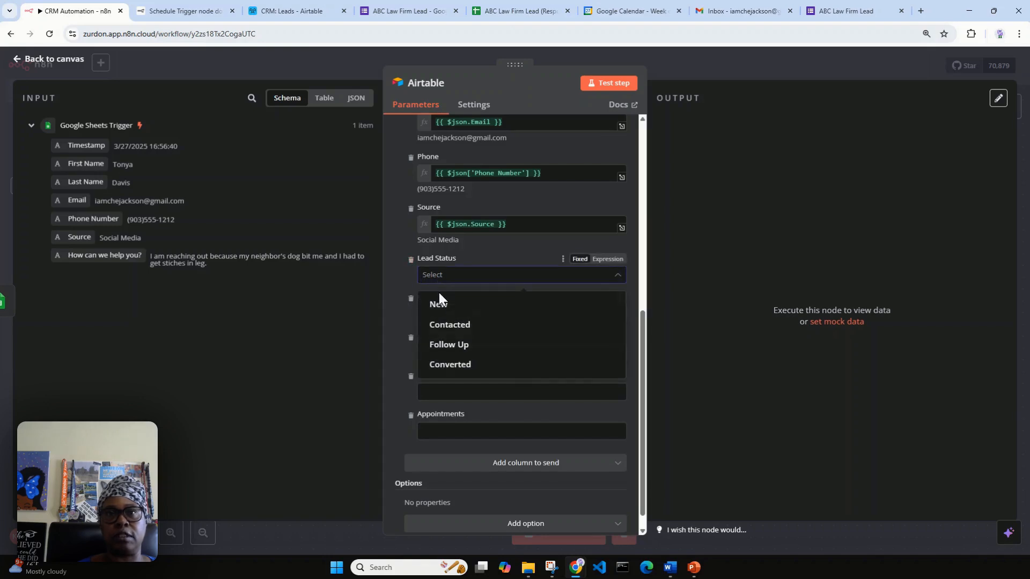
click(437, 304)
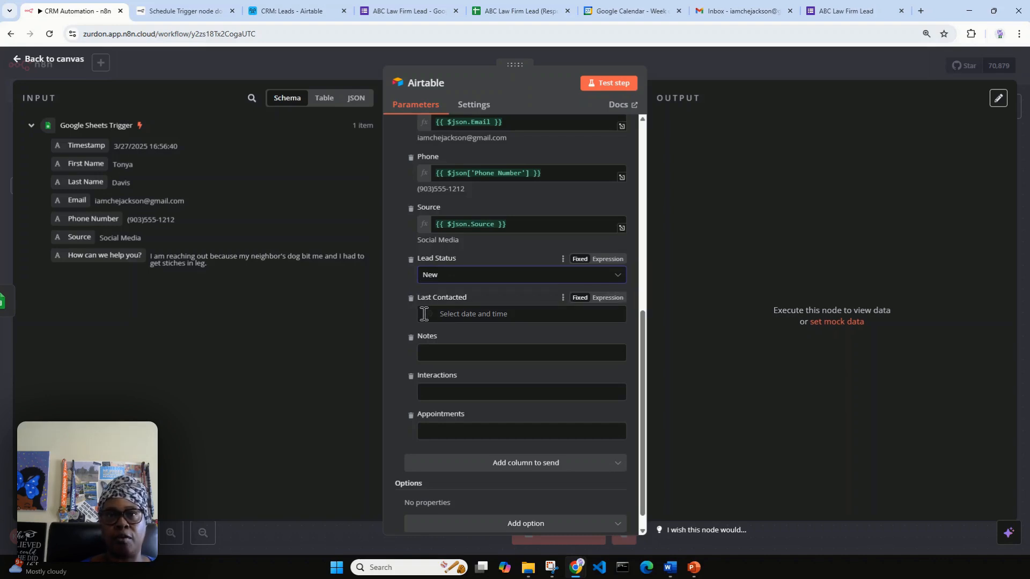
click(411, 298)
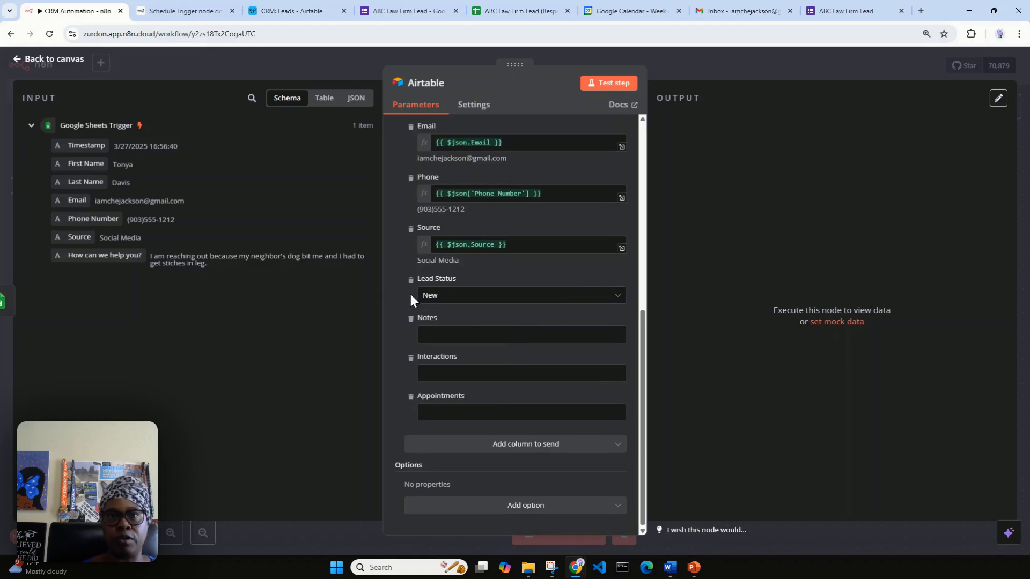
click(411, 357)
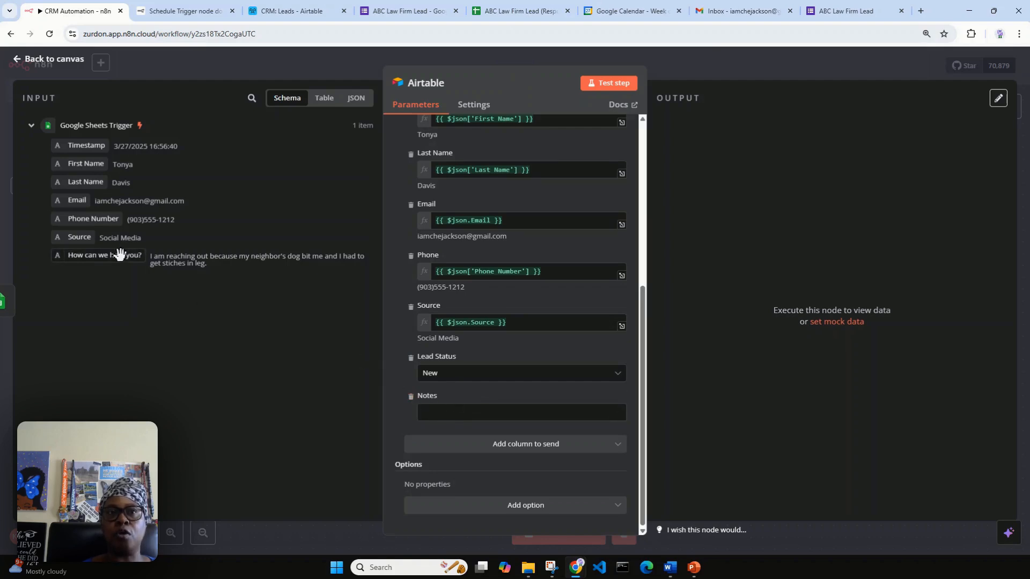
Map the trigger's 'How can we help you?' answer into Notes.
drag(116, 257, 480, 413)
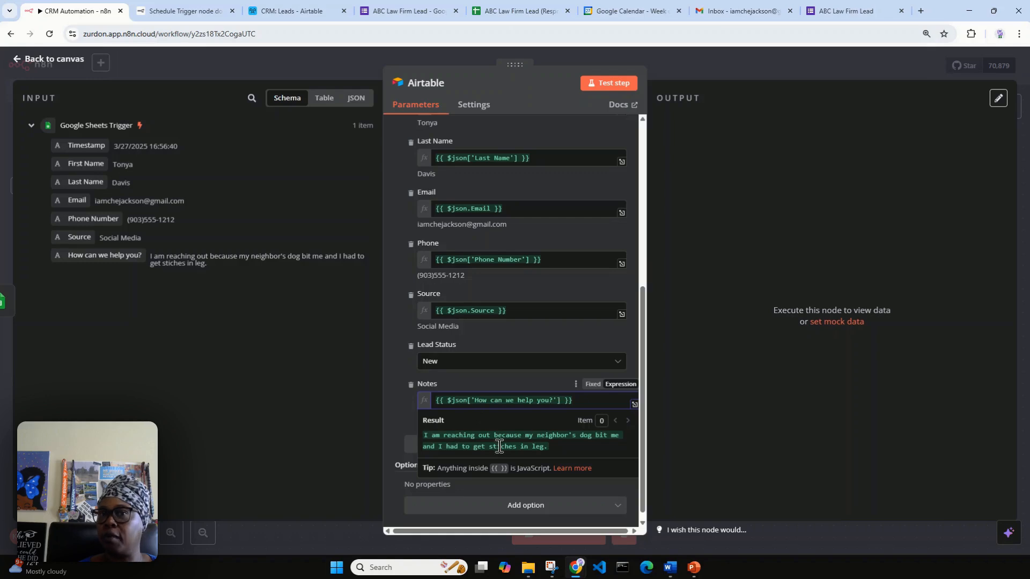
click(394, 362)
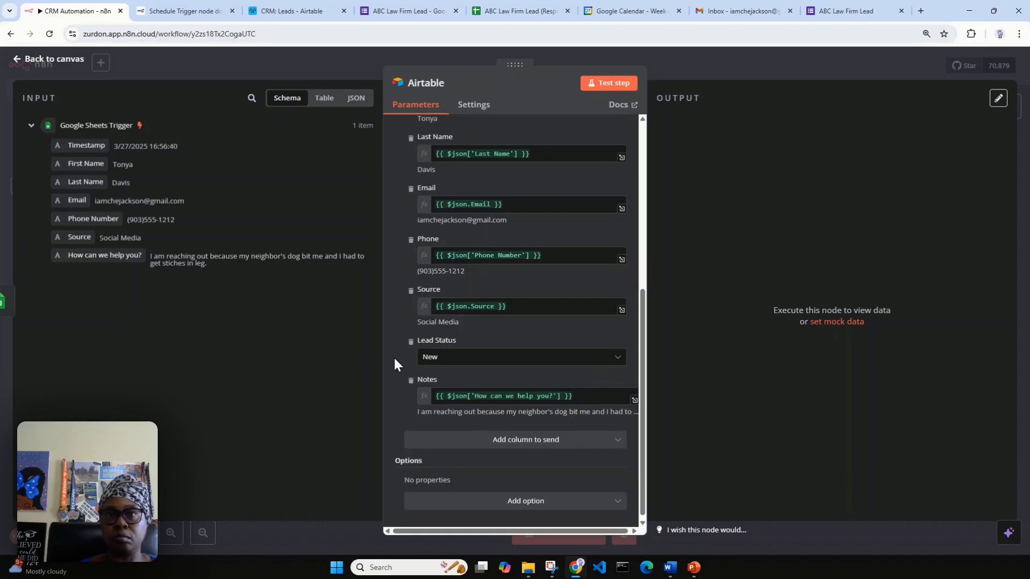
scroll(481, 288, up, 2)
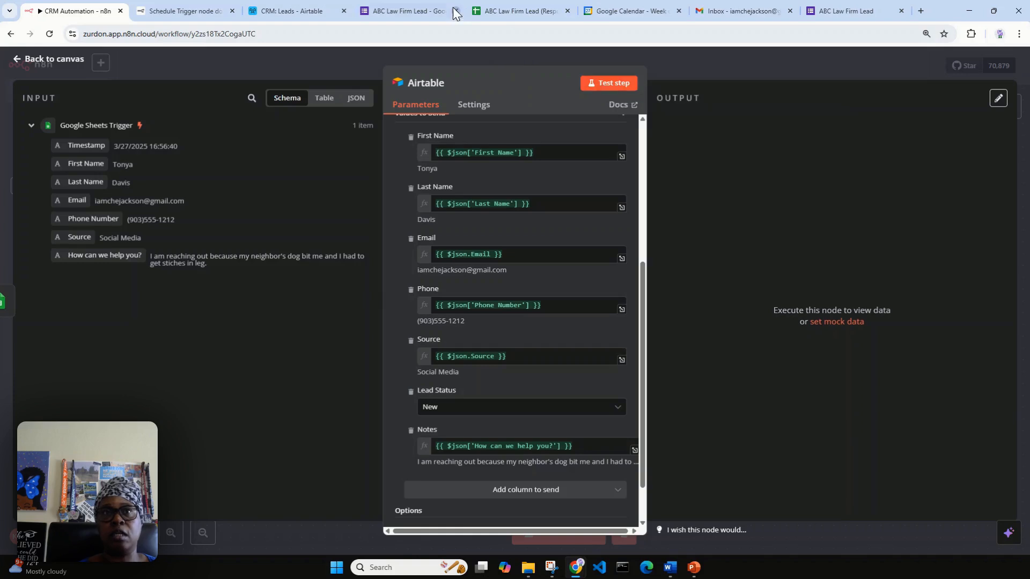
Close the Schedule Trigger docs, test the Airtable step, and check Leads for lead 7.
click(291, 11)
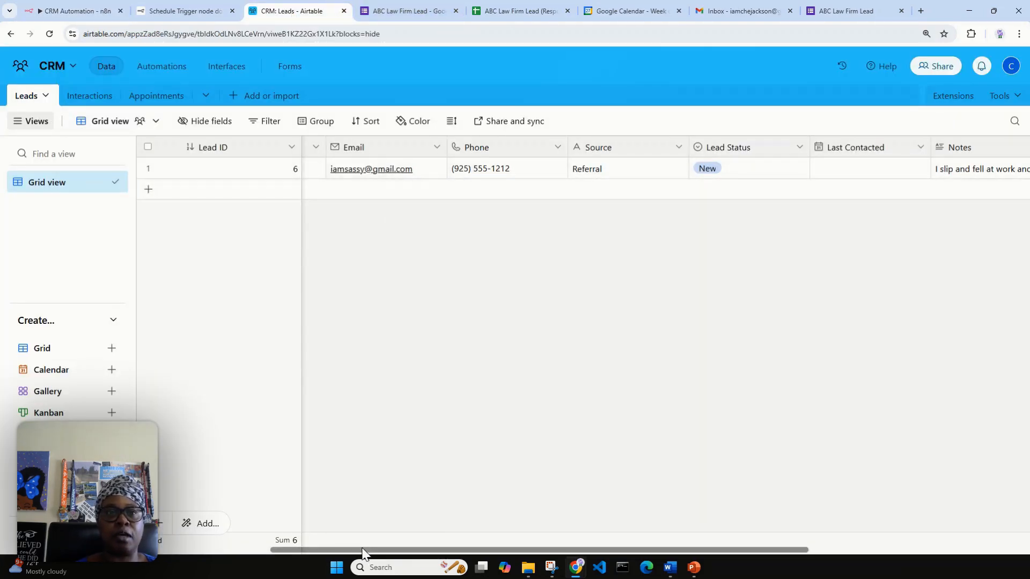
drag(354, 550, 188, 561)
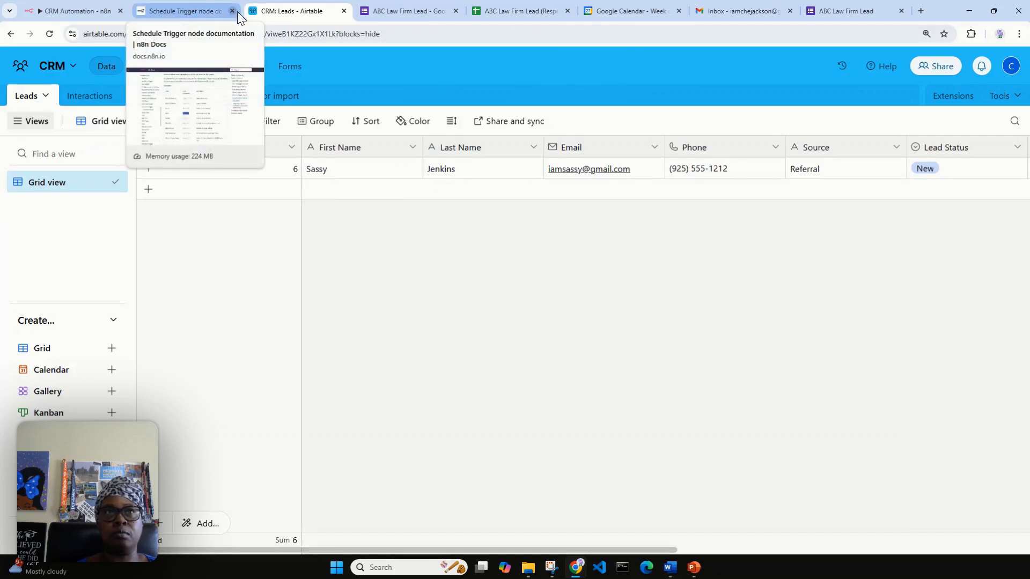
click(186, 11)
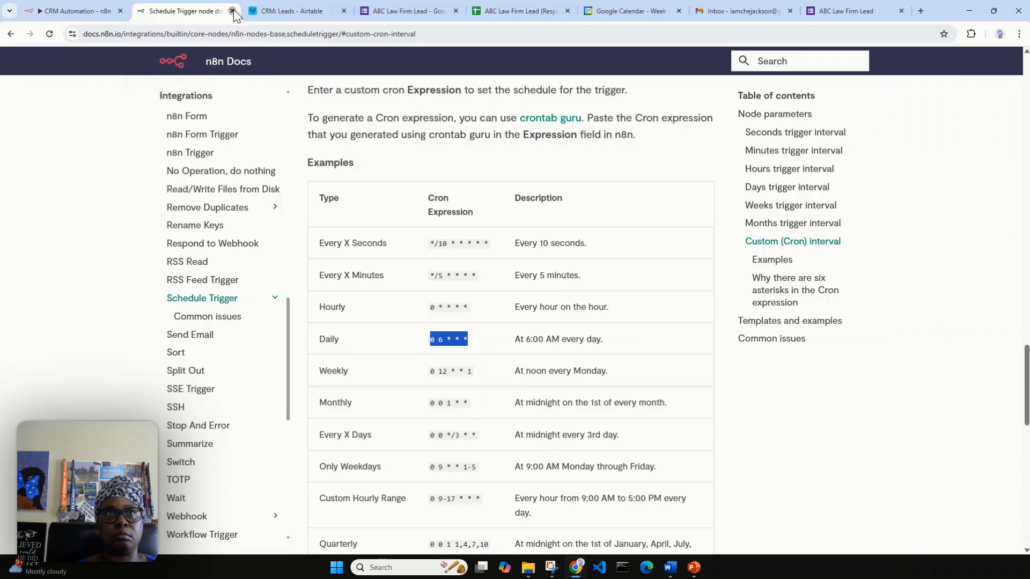
click(232, 10)
click(93, 13)
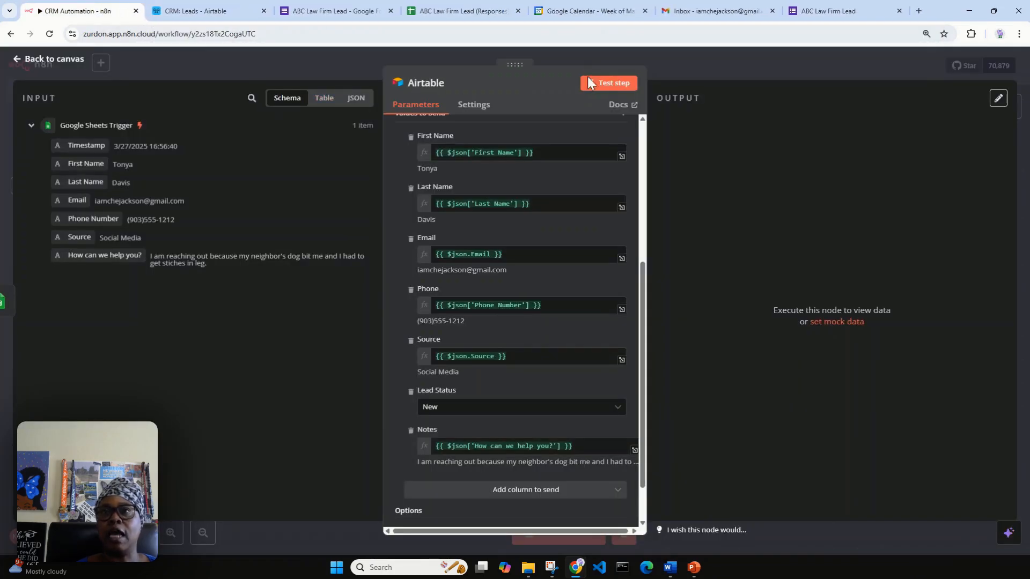
click(599, 82)
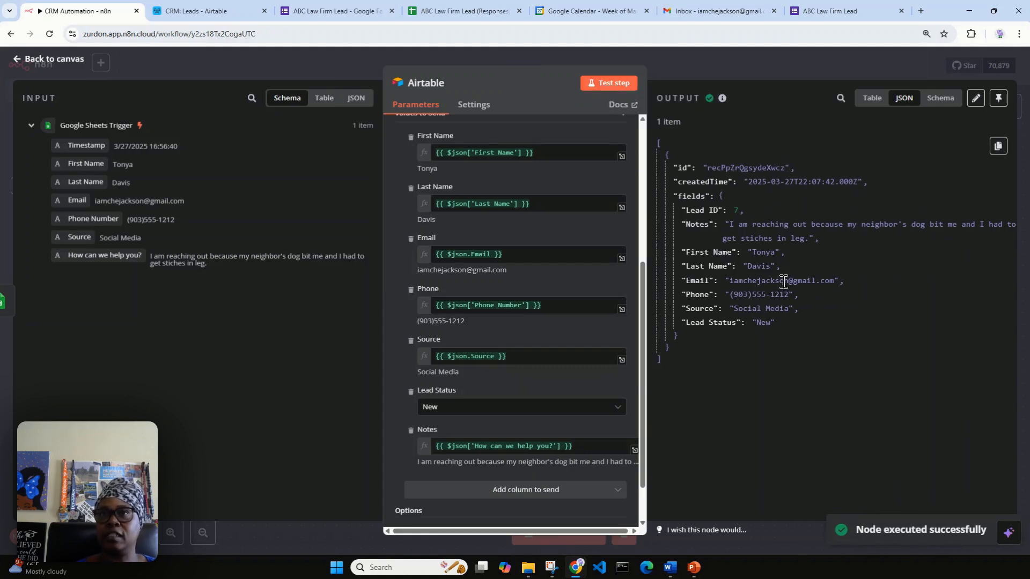
click(212, 12)
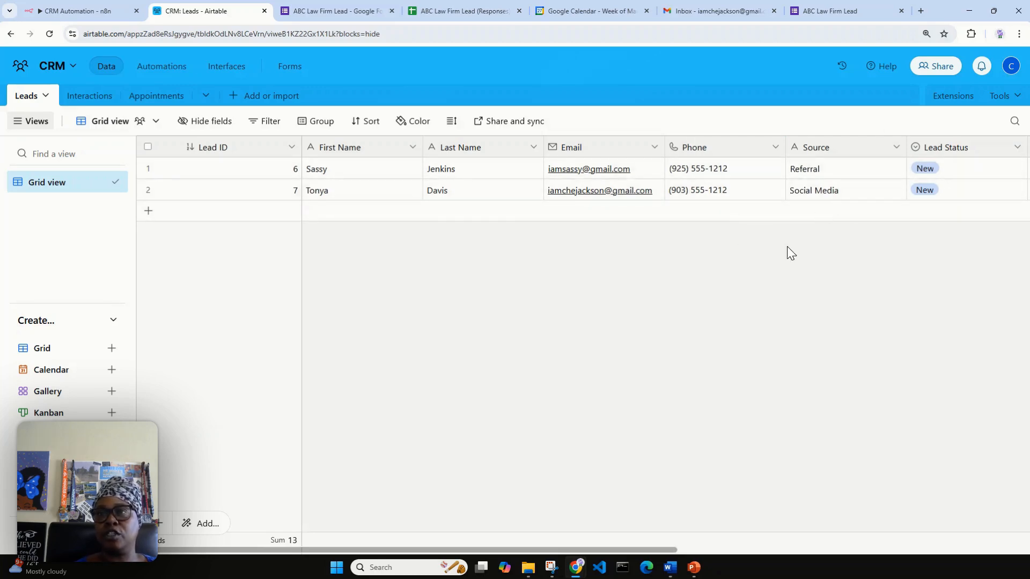
Expand lead 7's record in Airtable, scroll through its details, close it, and return to n8n.
drag(650, 549, 888, 512)
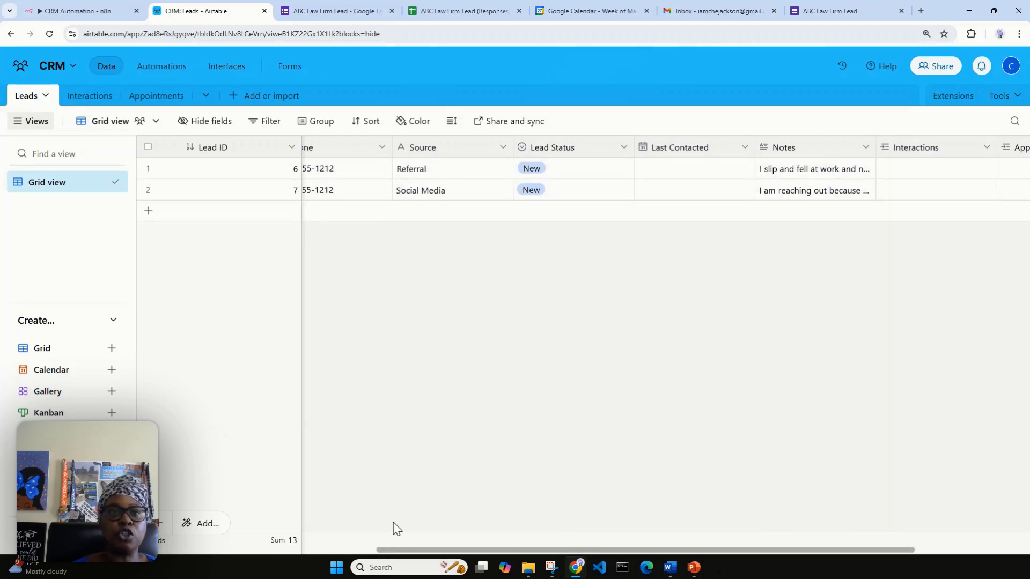
drag(387, 550, 166, 576)
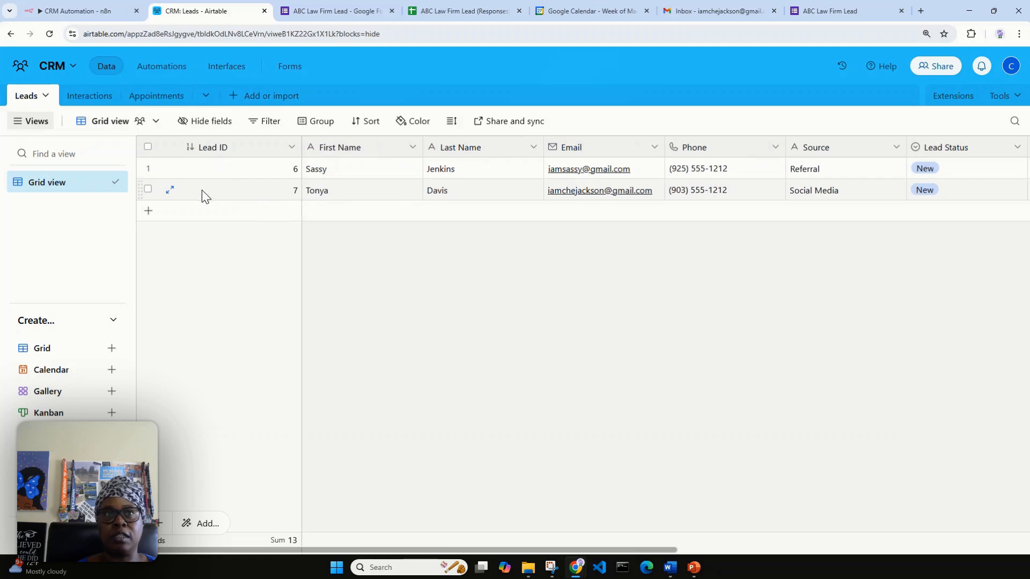
click(171, 190)
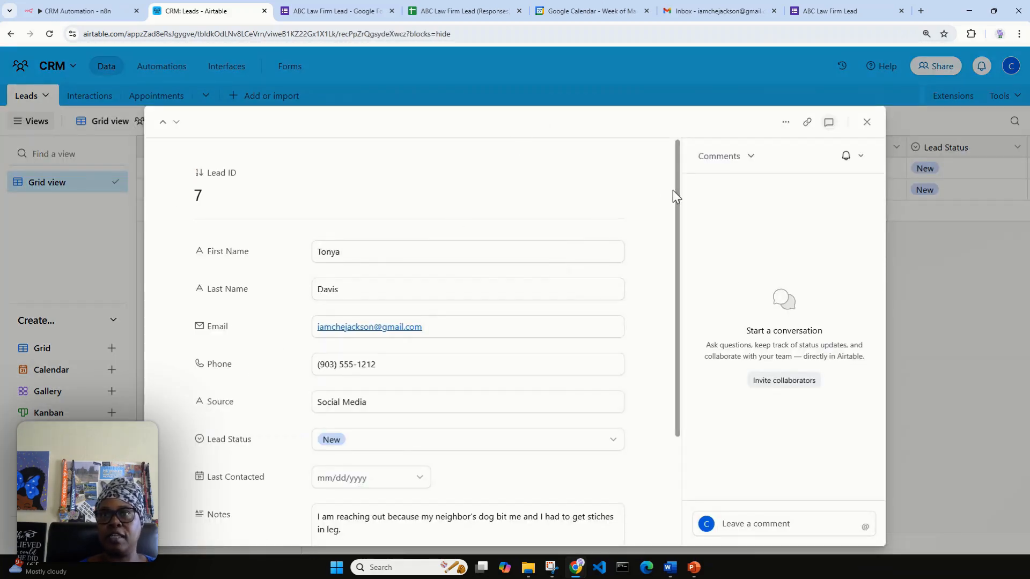
drag(678, 196, 670, 277)
scroll(670, 276, down, 1)
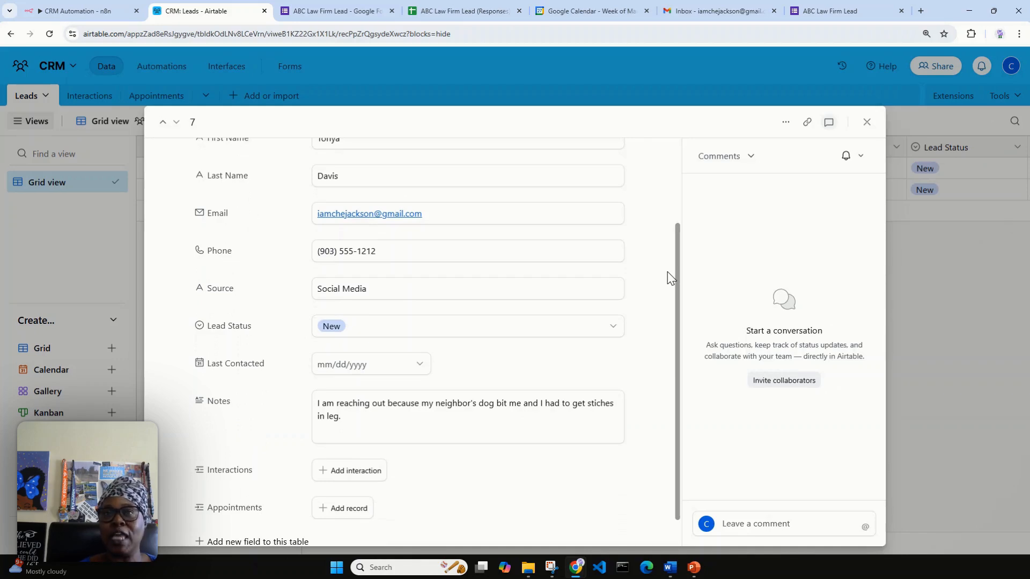
drag(679, 246, 680, 285)
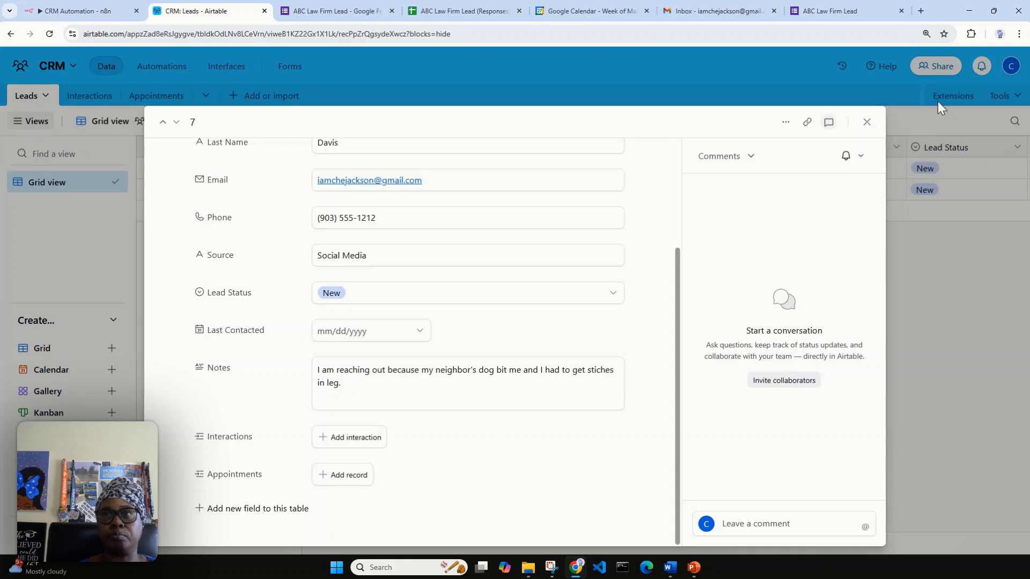
click(867, 122)
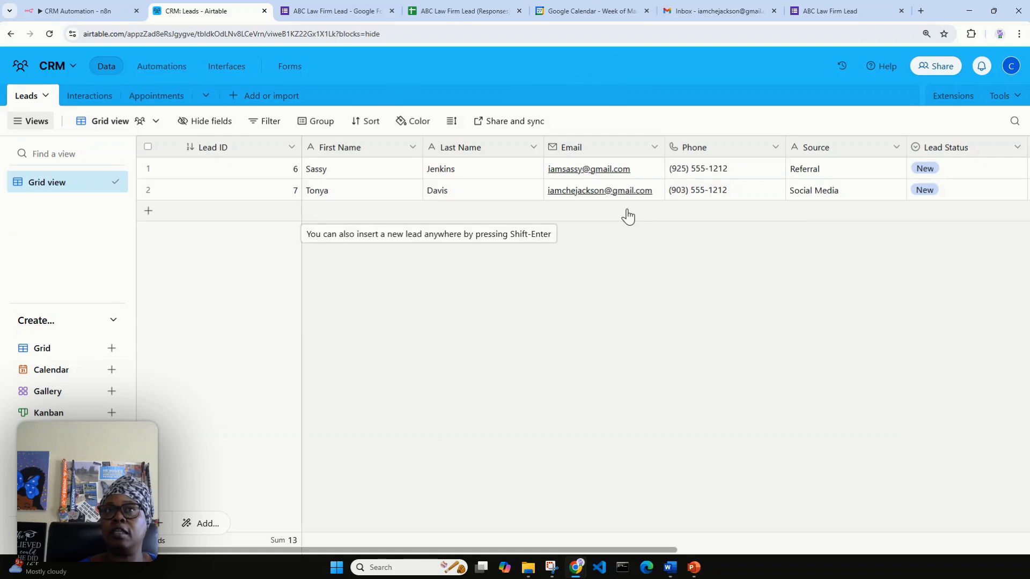
click(94, 9)
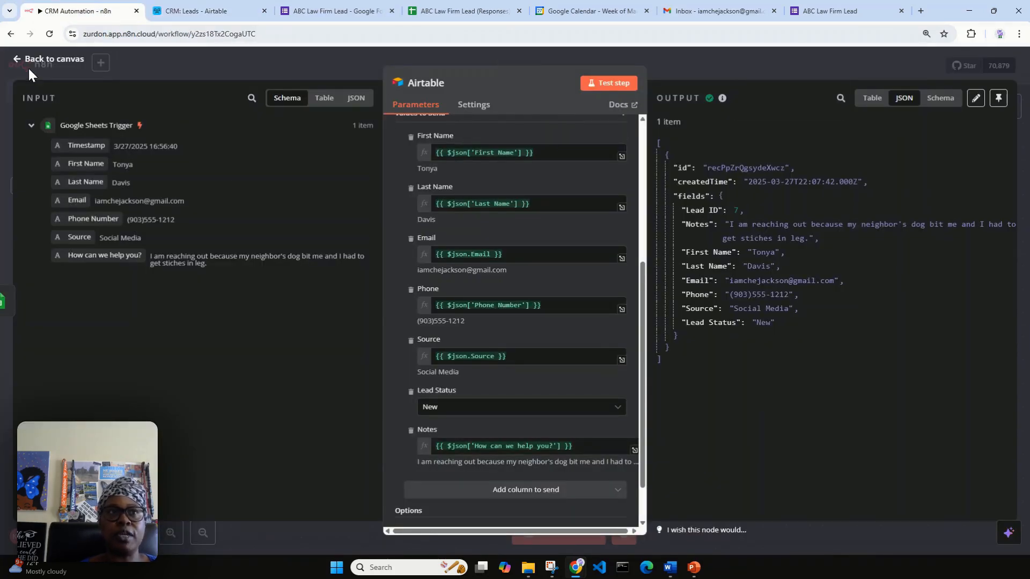
Search 'gmail' in the node panel after the Airtable node and select Gmail.
click(48, 60)
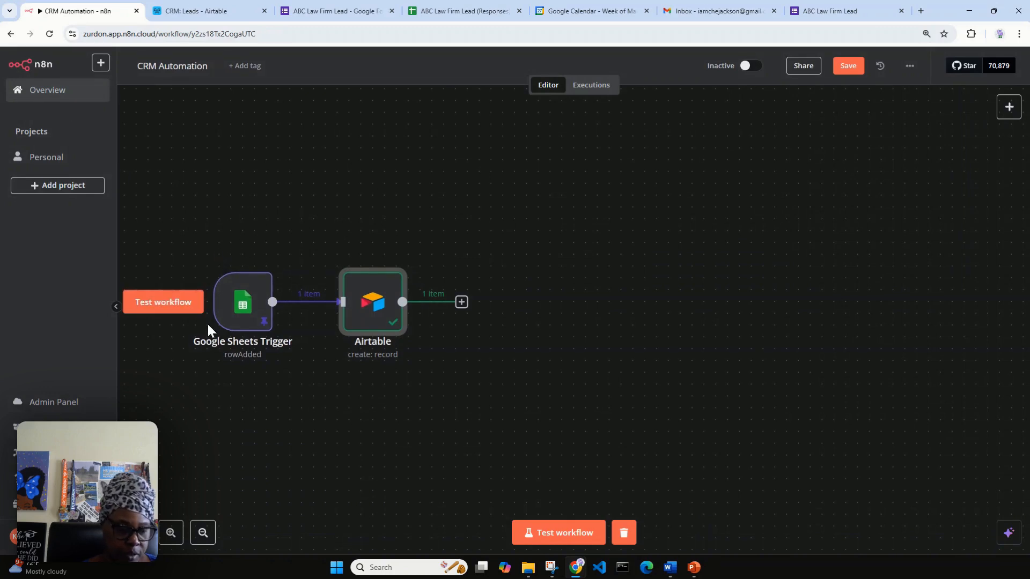
drag(205, 324, 201, 292)
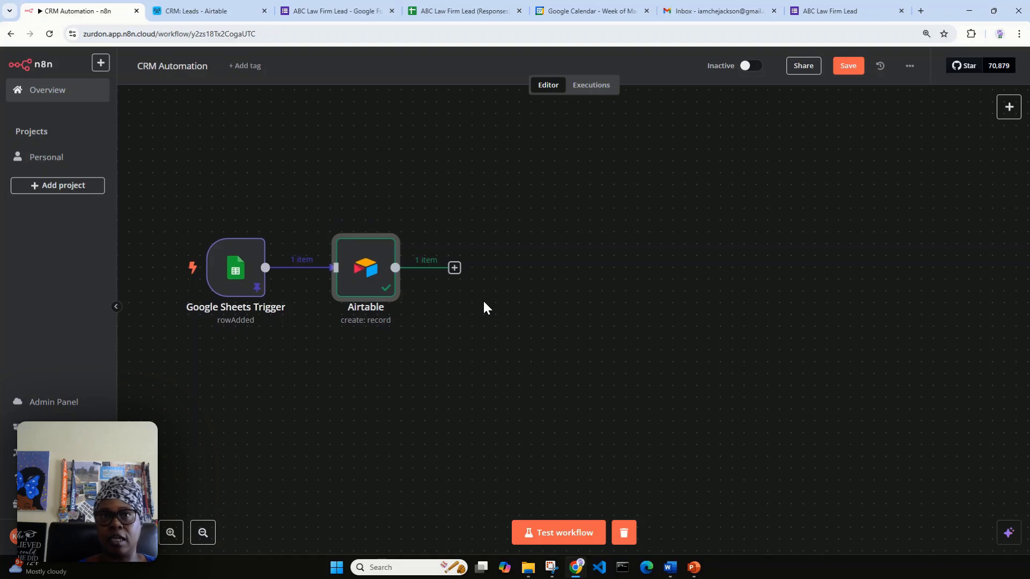
click(456, 269)
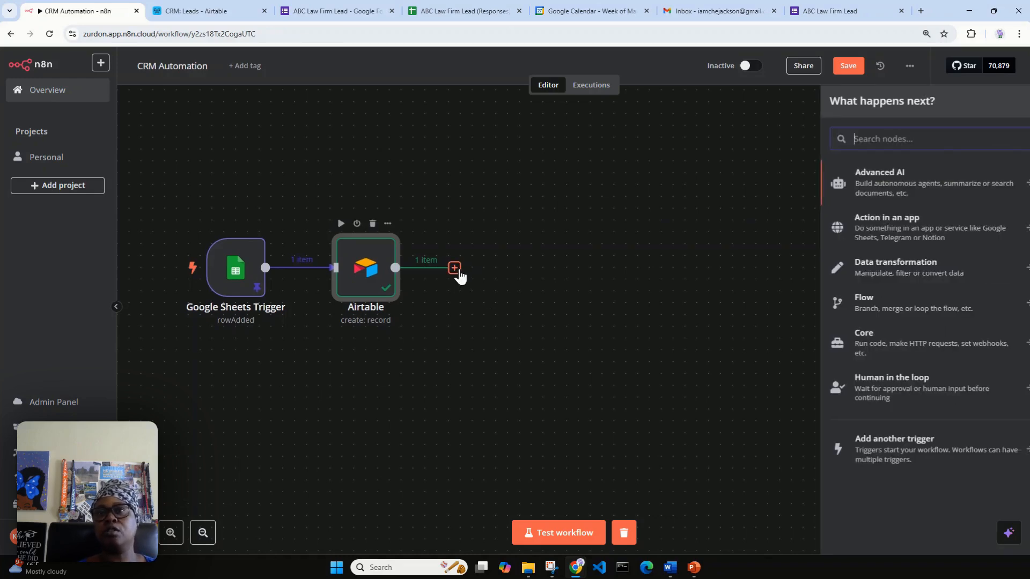
text(gmail)
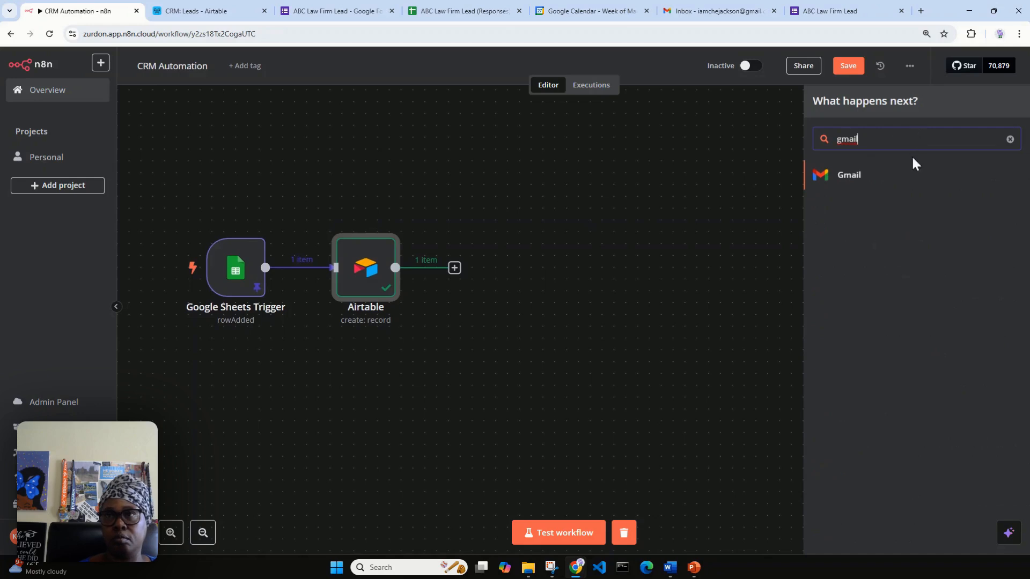
key(BackSpace)
key(BackSpace)
key(BackSpace)
key(BackSpace)
key(BackSpace)
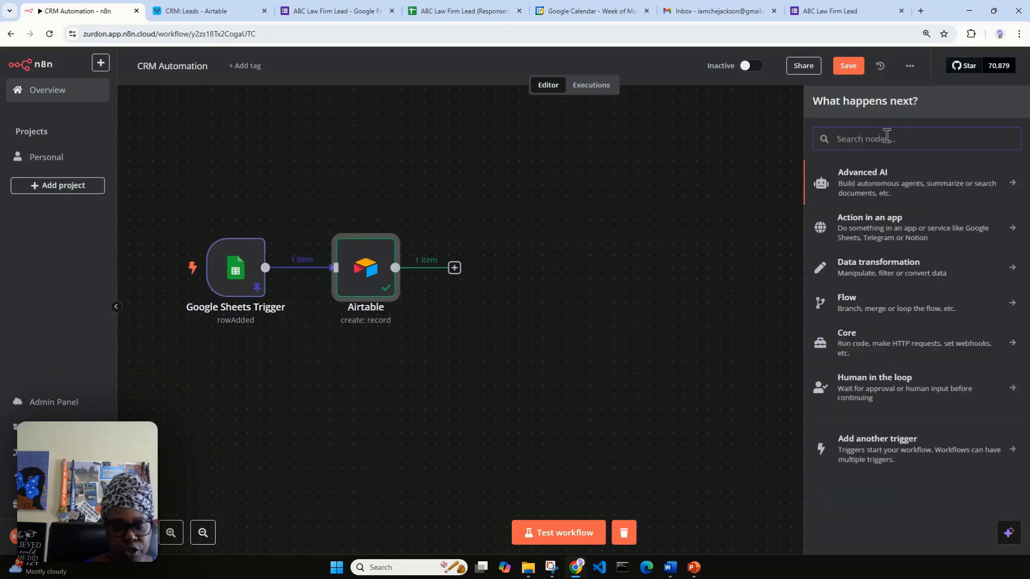
text(outl)
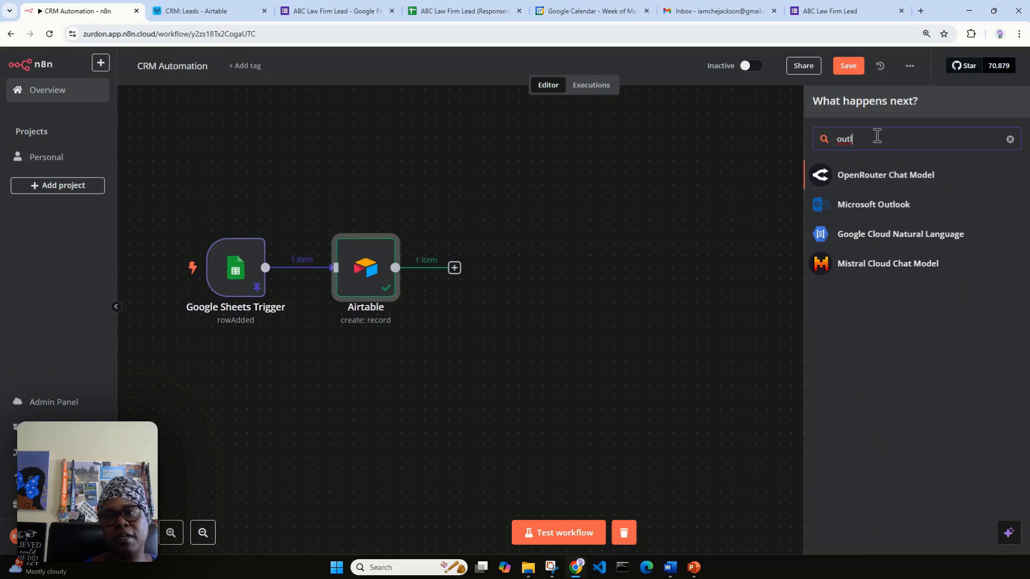
drag(873, 138, 837, 145)
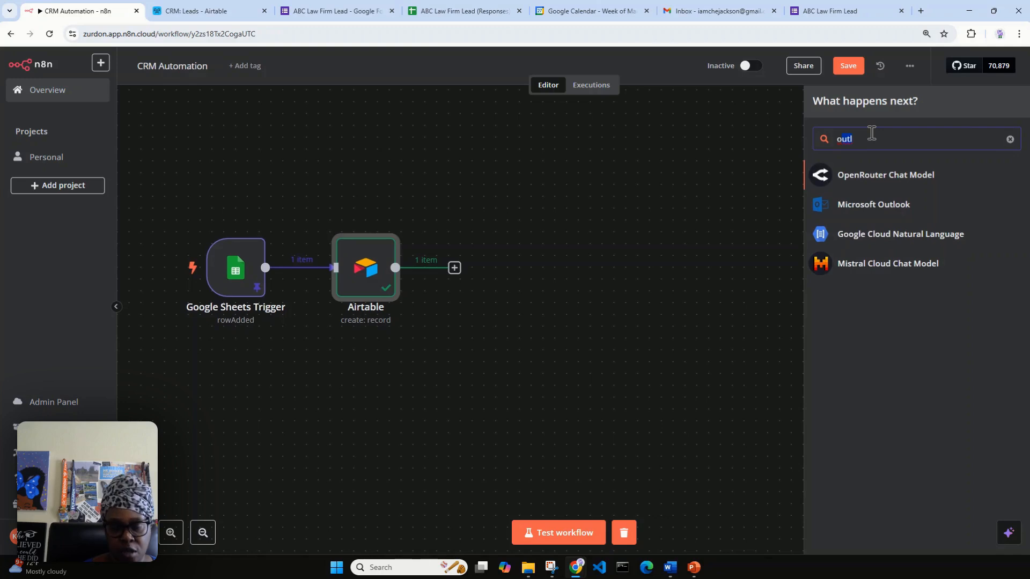
key(BackSpace)
text(gmail)
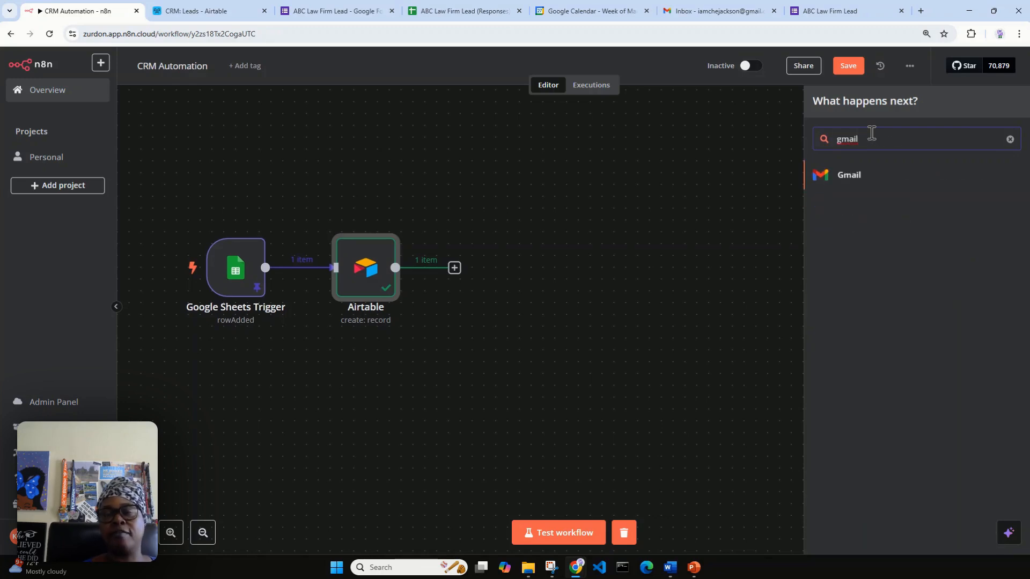
click(869, 180)
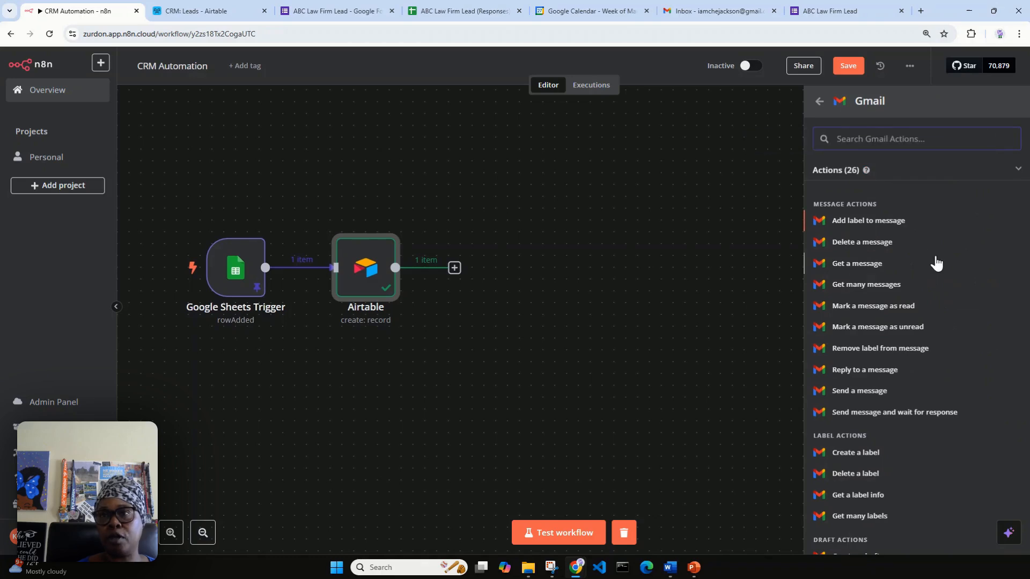
Add a Gmail 'Send a message' step with To set to the Airtable Email expression.
text(se)
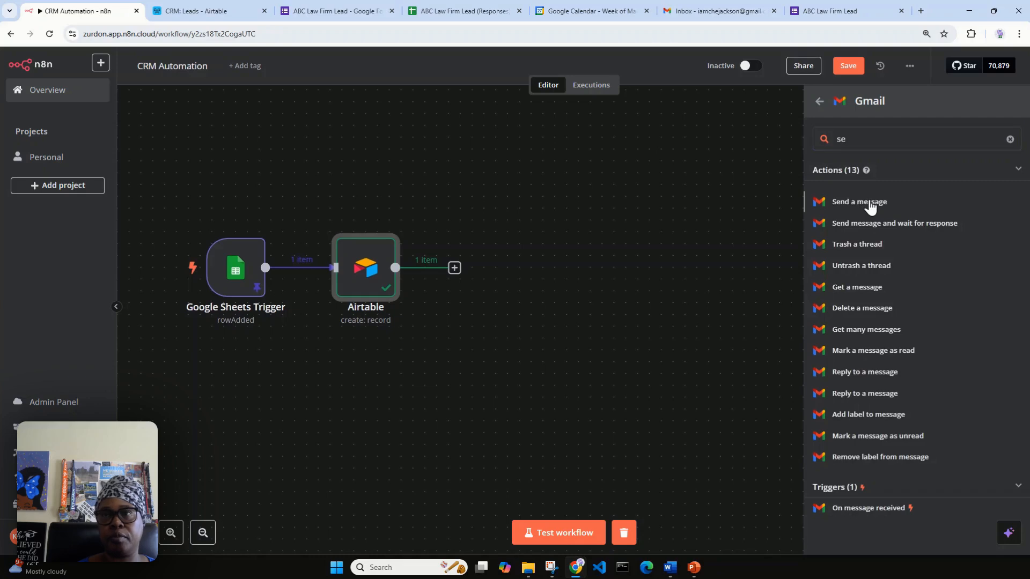
click(868, 202)
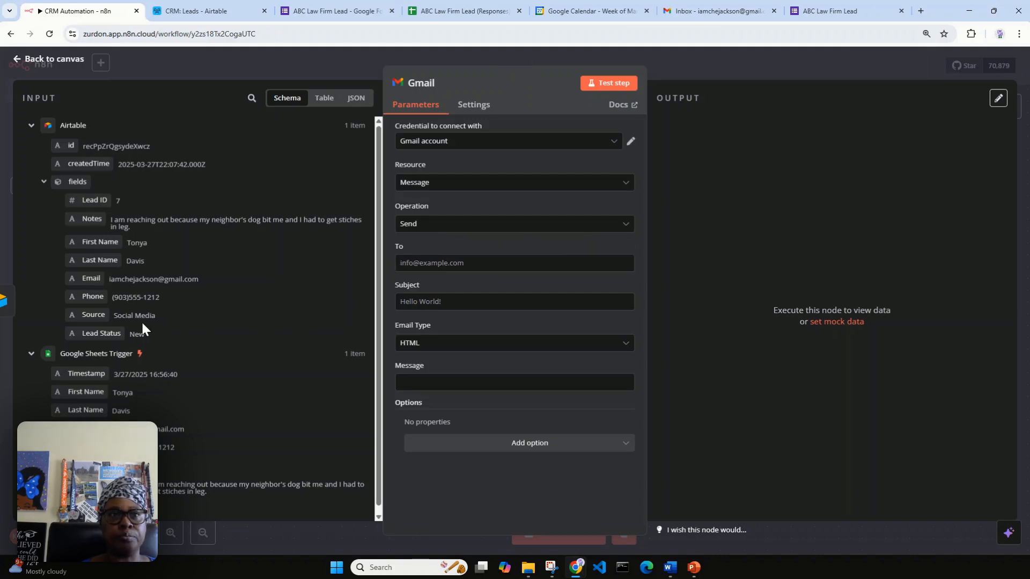
mouse_move(91, 278)
mouse_down()
mouse_move(416, 238)
mouse_move(424, 268)
mouse_move(284, 289)
mouse_move(106, 280)
mouse_up()
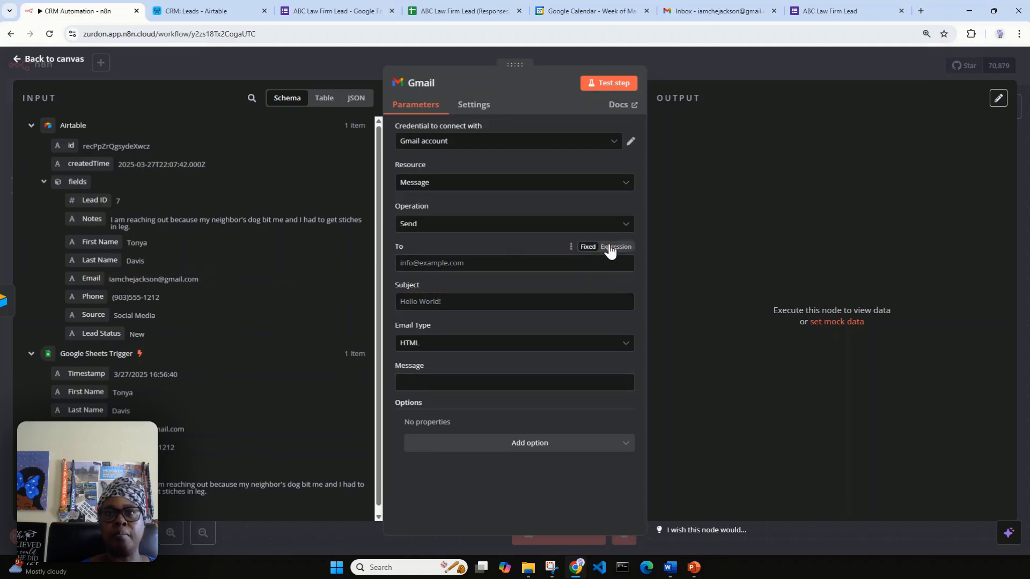
click(612, 248)
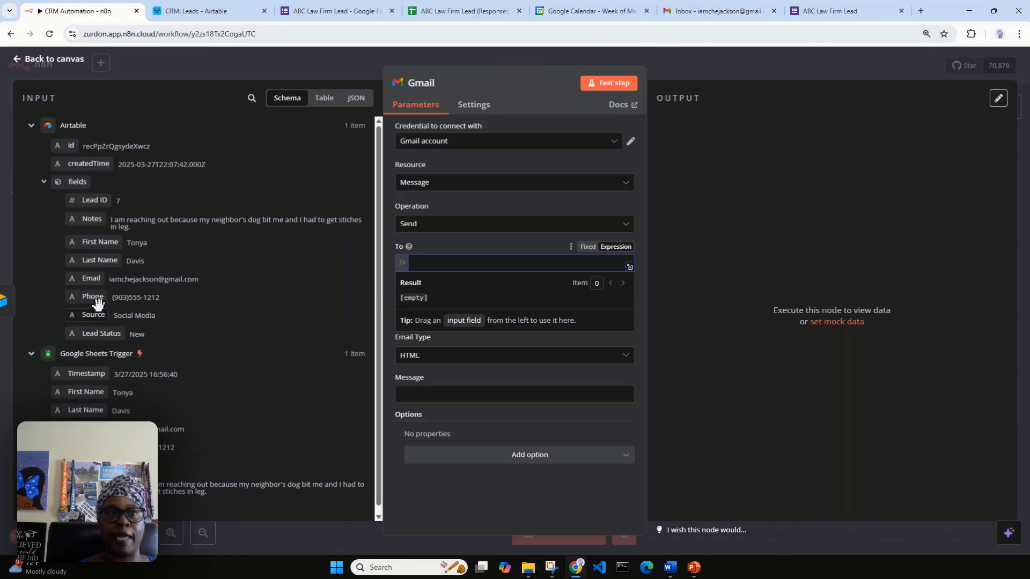
drag(90, 278, 435, 262)
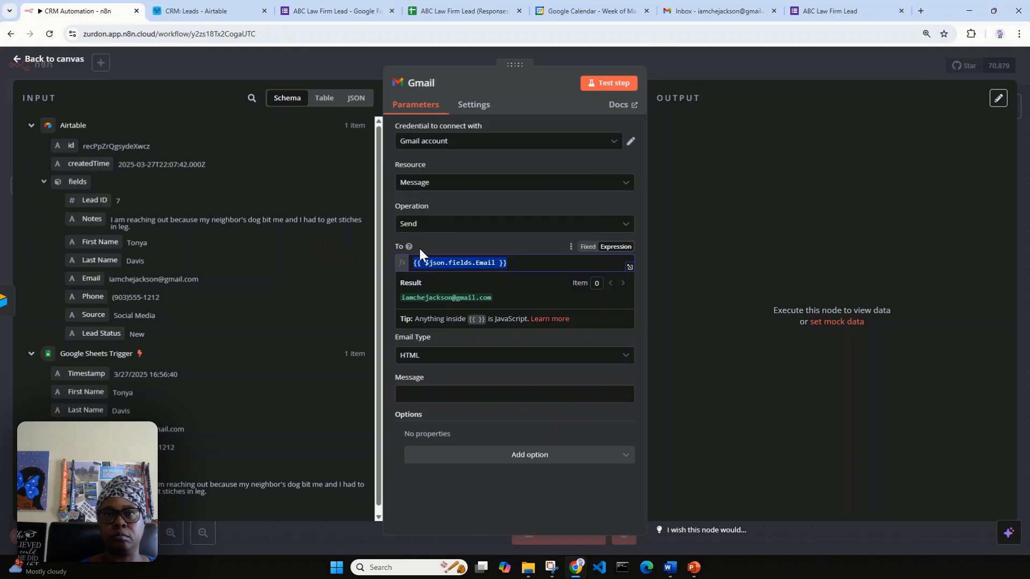
click(424, 245)
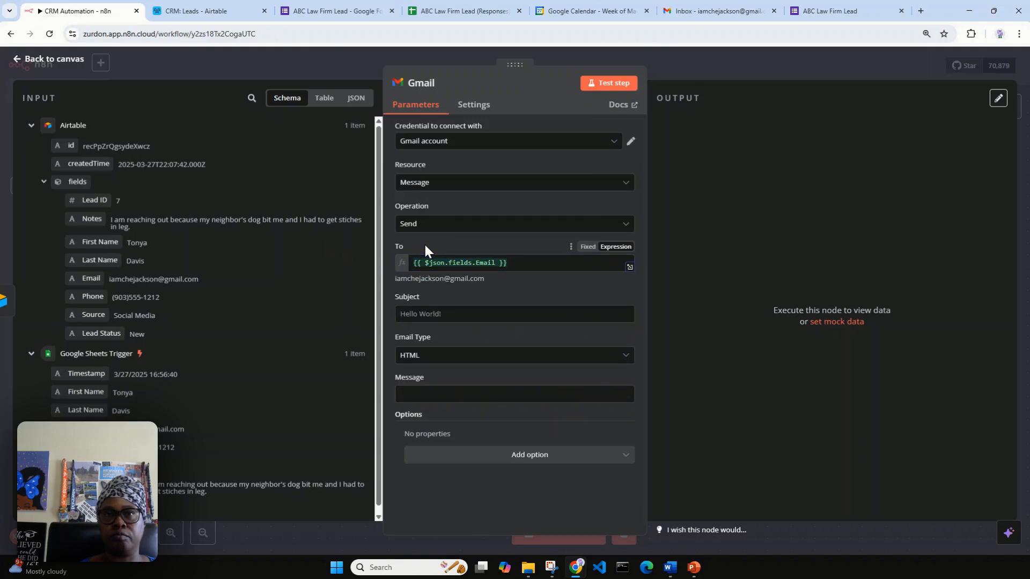
Enter subject 'Thank You for Contacting ABC Law Firm' and keep Email Type HTML.
click(422, 314)
text(Thank)
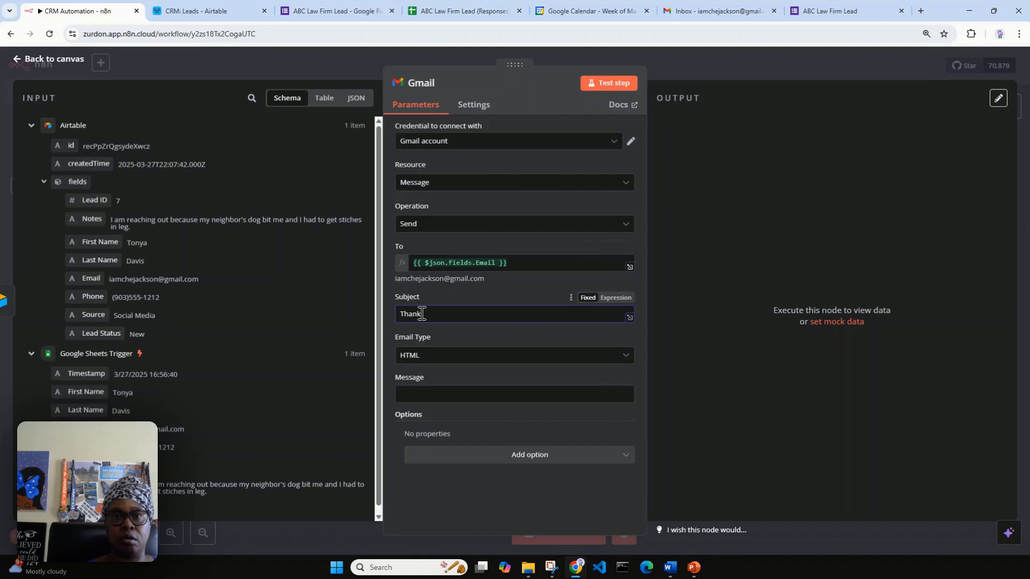
text( You )
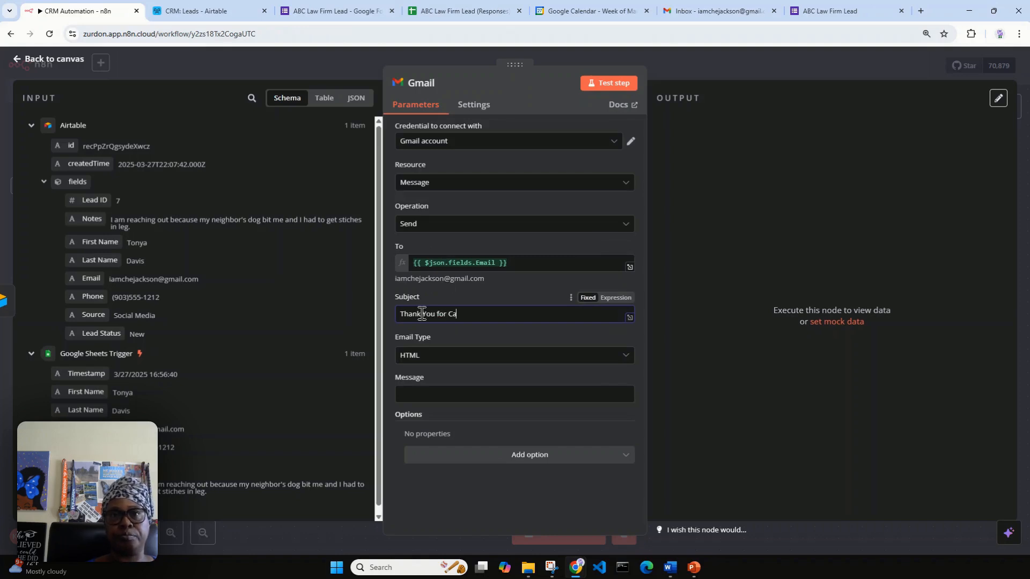
text(for Contacting ABC Law Firm)
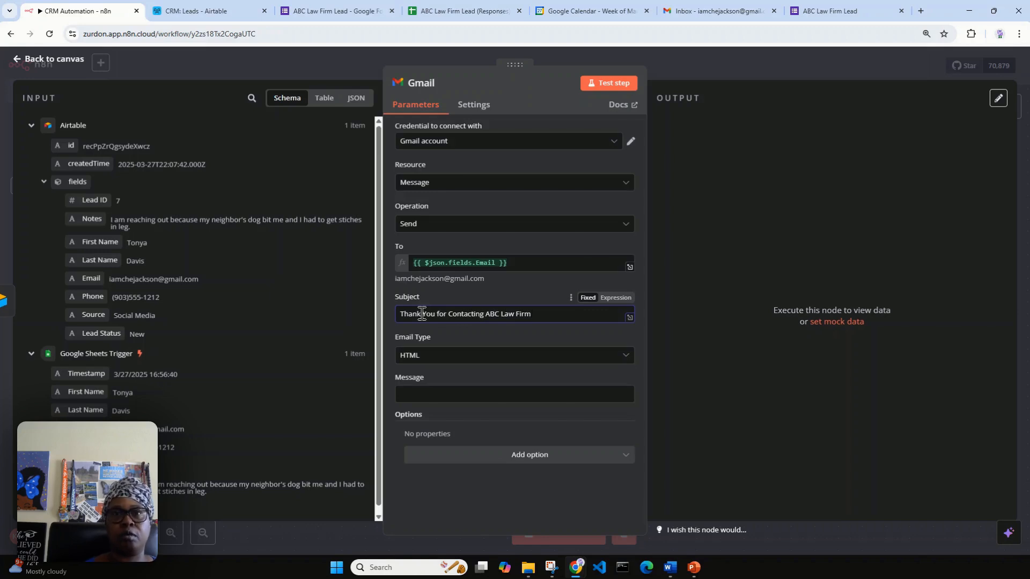
click(418, 355)
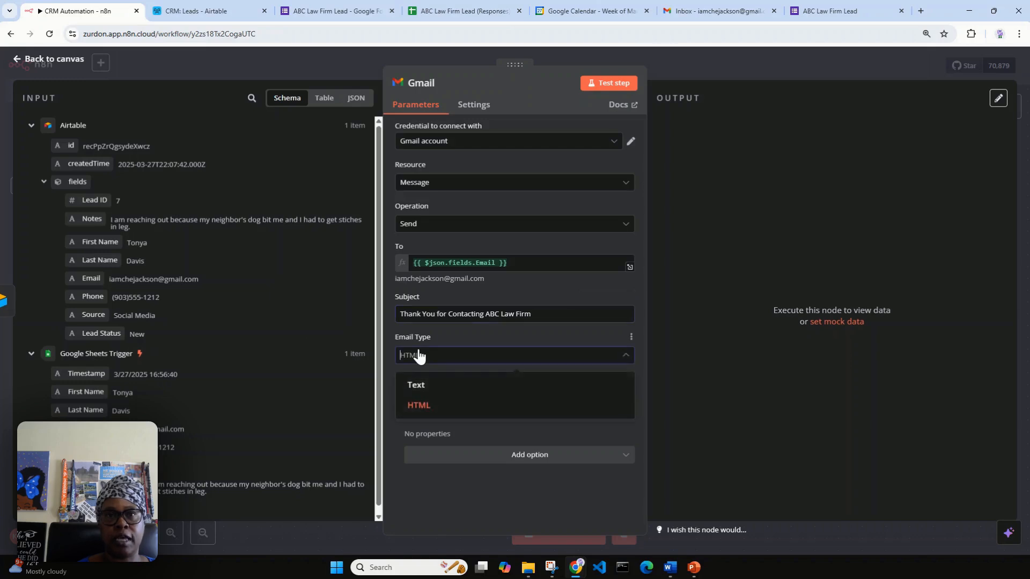
click(419, 356)
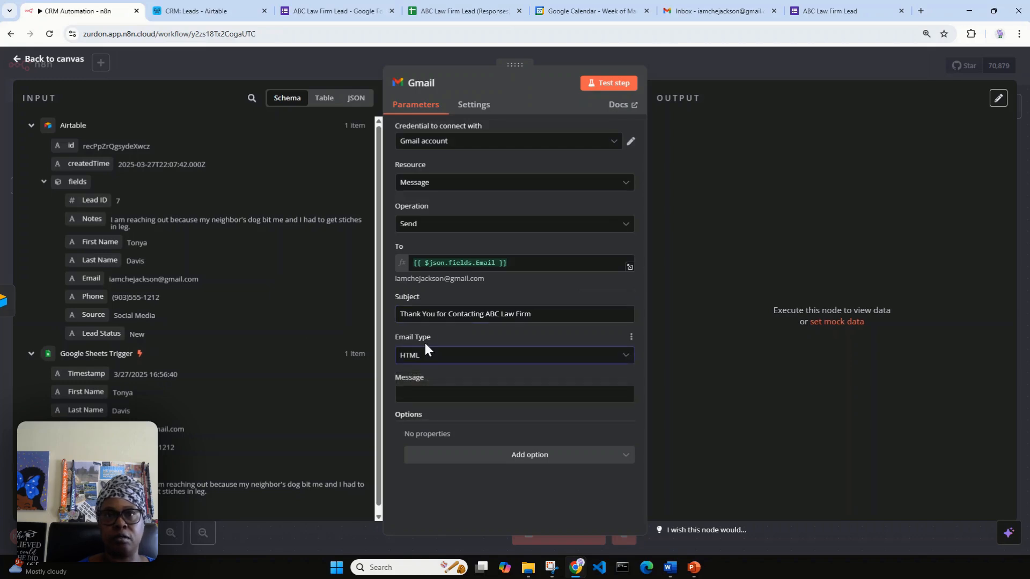
click(452, 392)
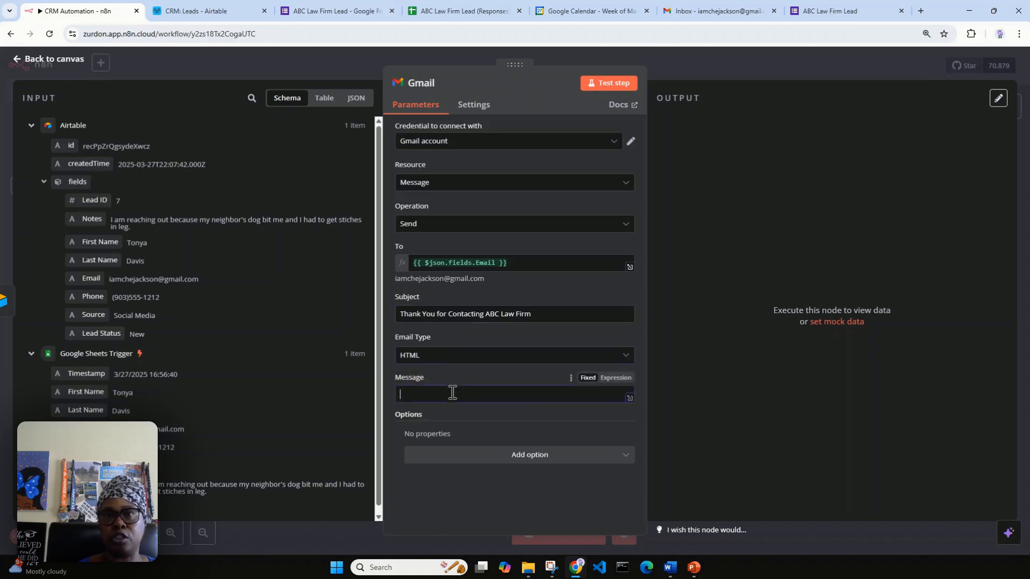
Type 'Hello' in the expanded message editor and paste the thank-you paragraph and signature from Word.
click(631, 397)
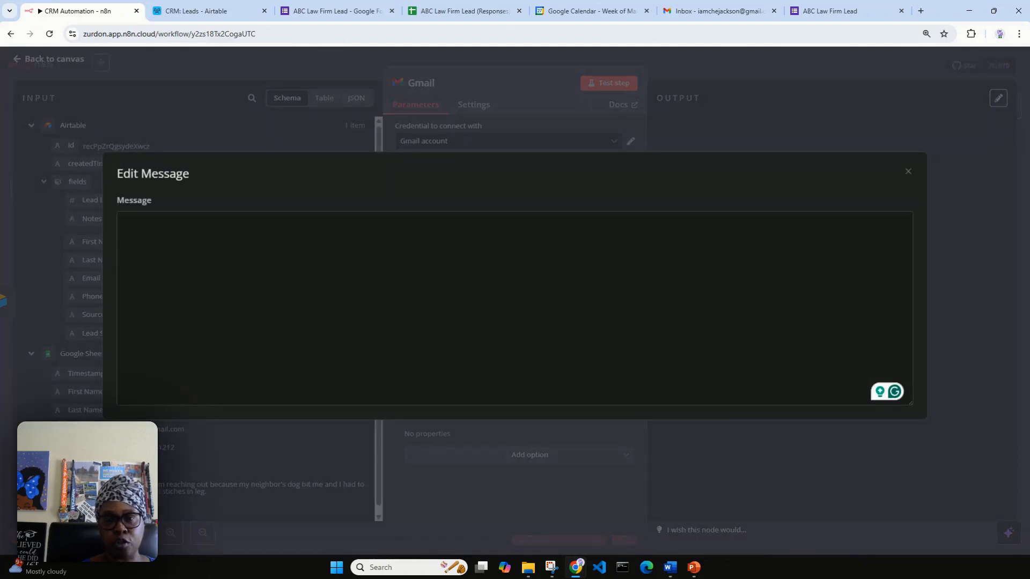
key(alt+Tab)
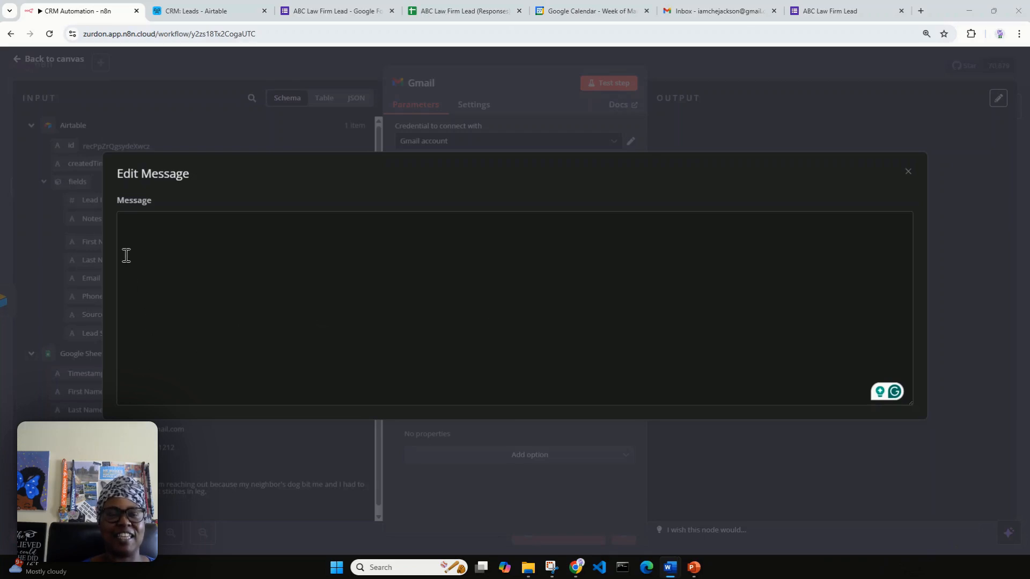
click(178, 258)
text(Hell)
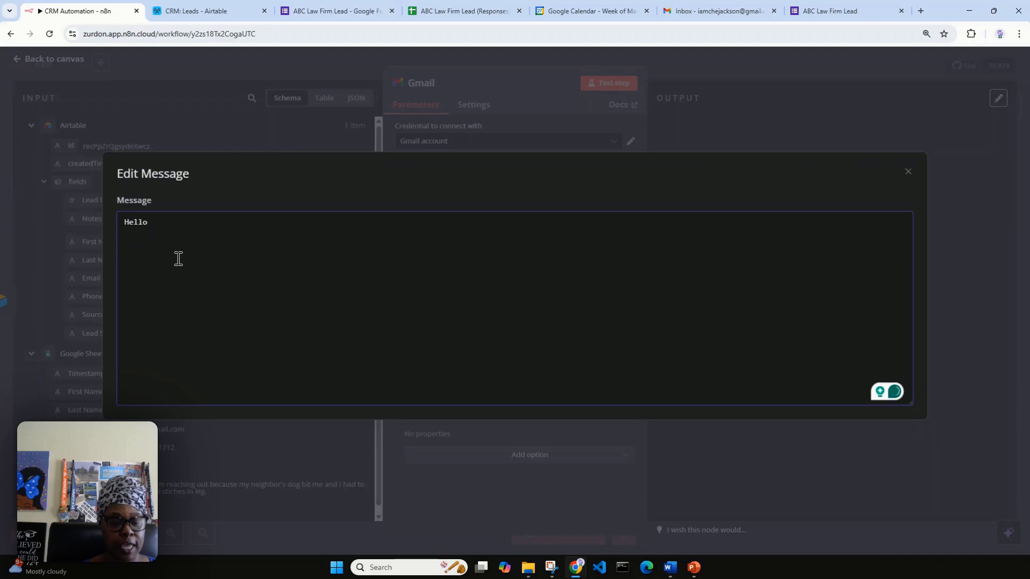
text(o)
key(ctrl+v)
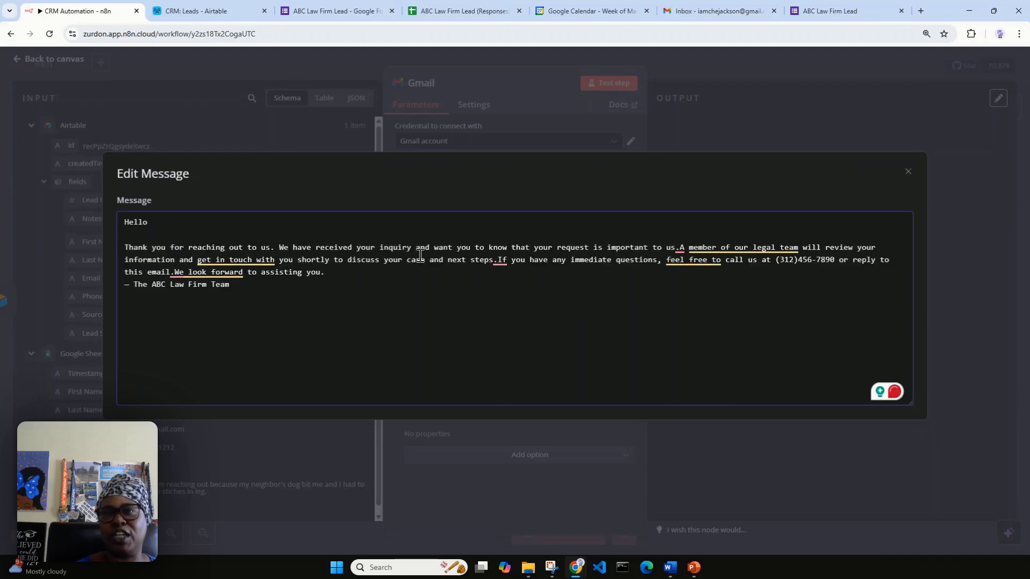
Replace the word 'us' in the message with 'ABC Law Firm'.
mouse_move(682, 252)
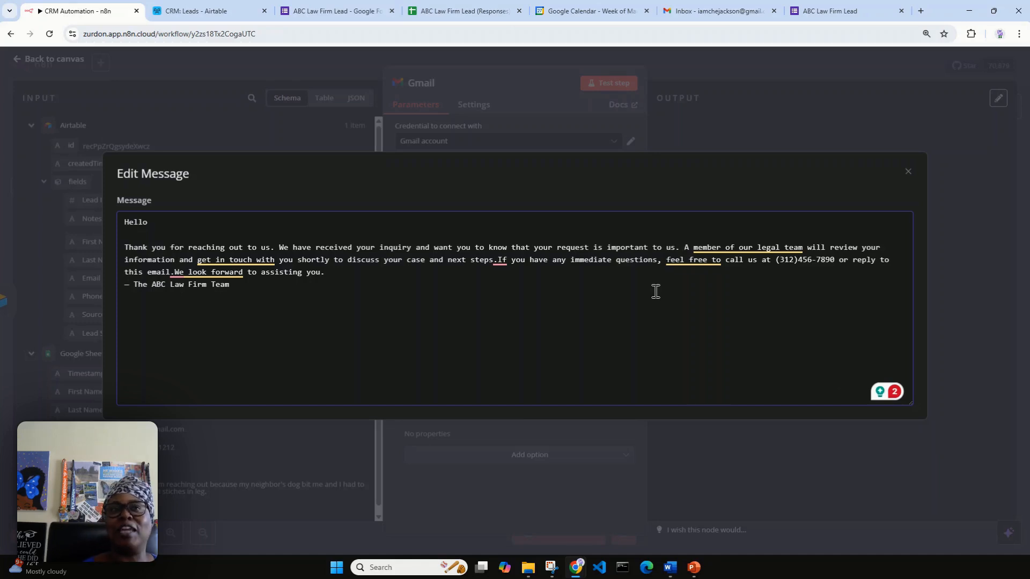
double_click(265, 248)
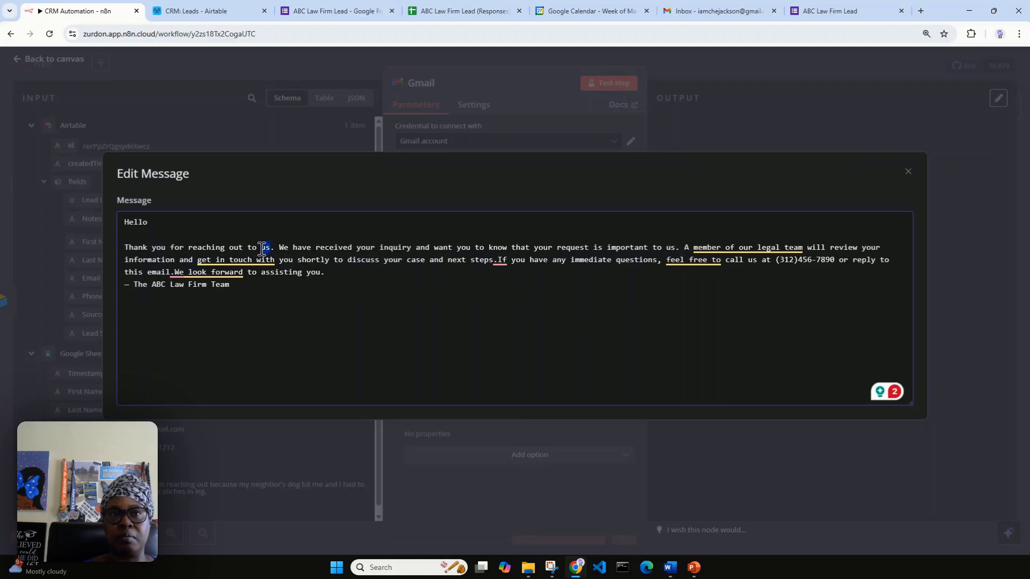
text(ABC La)
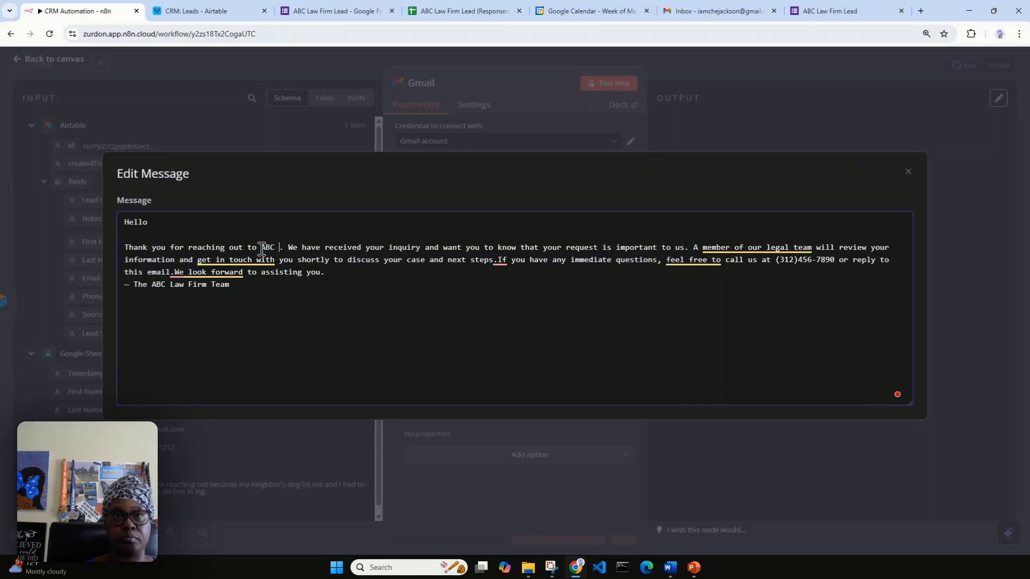
text(e)
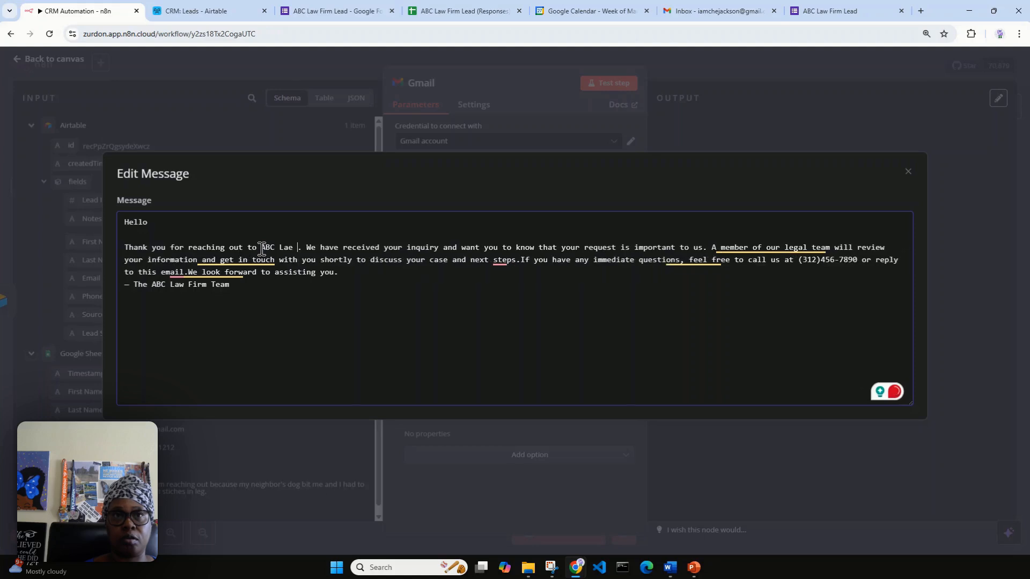
key(BackSpace)
key(BackSpace)
text(w Firm)
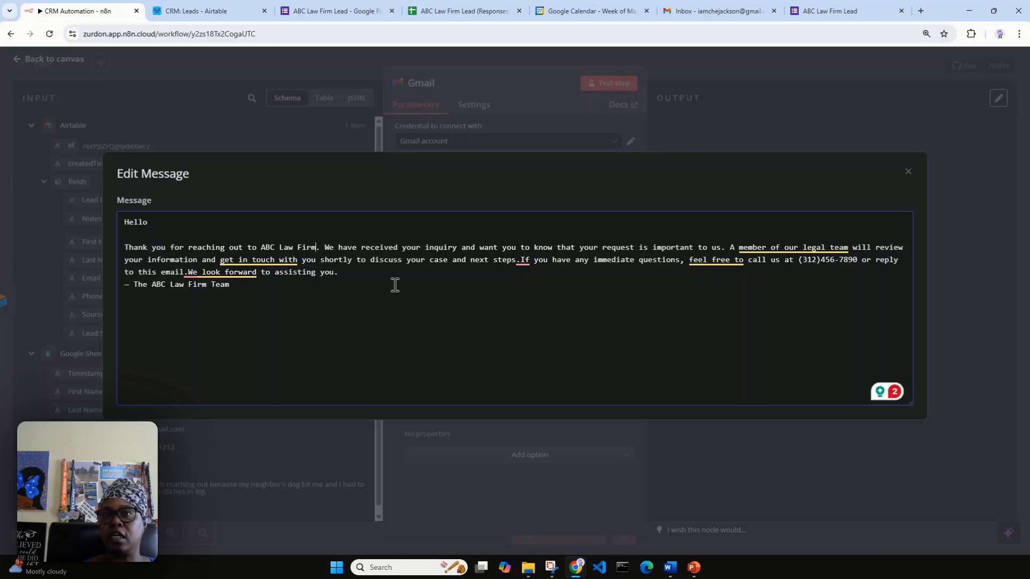
Add the missing spaces after 'steps.' and before 'We look forward', then close the editor.
mouse_move(523, 262)
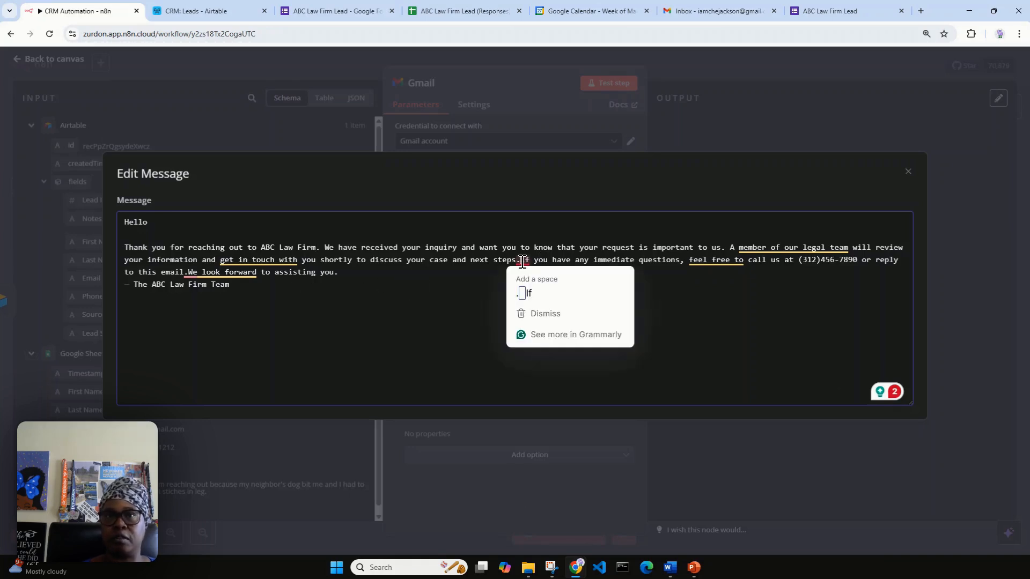
click(527, 291)
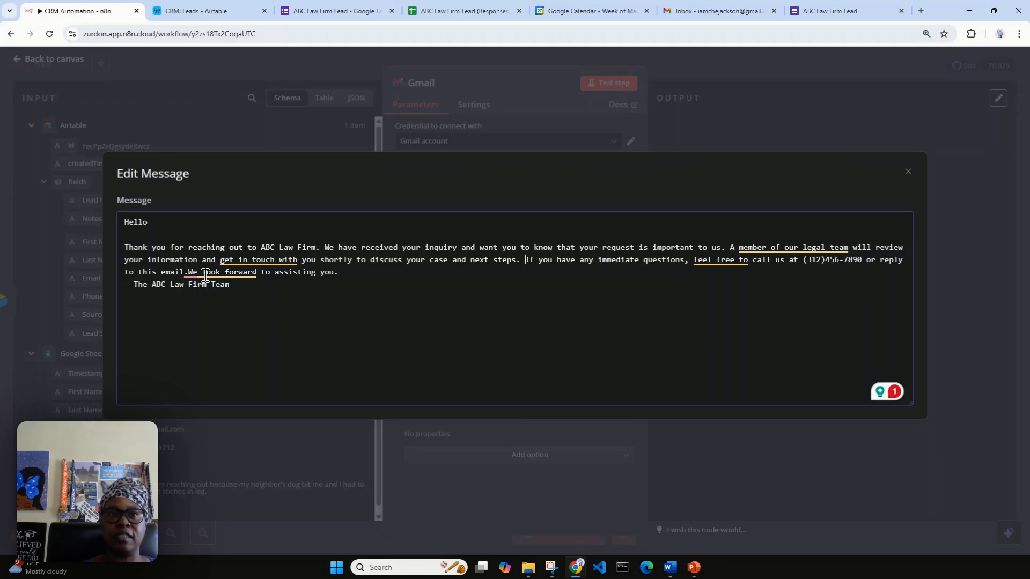
mouse_move(189, 268)
click(195, 303)
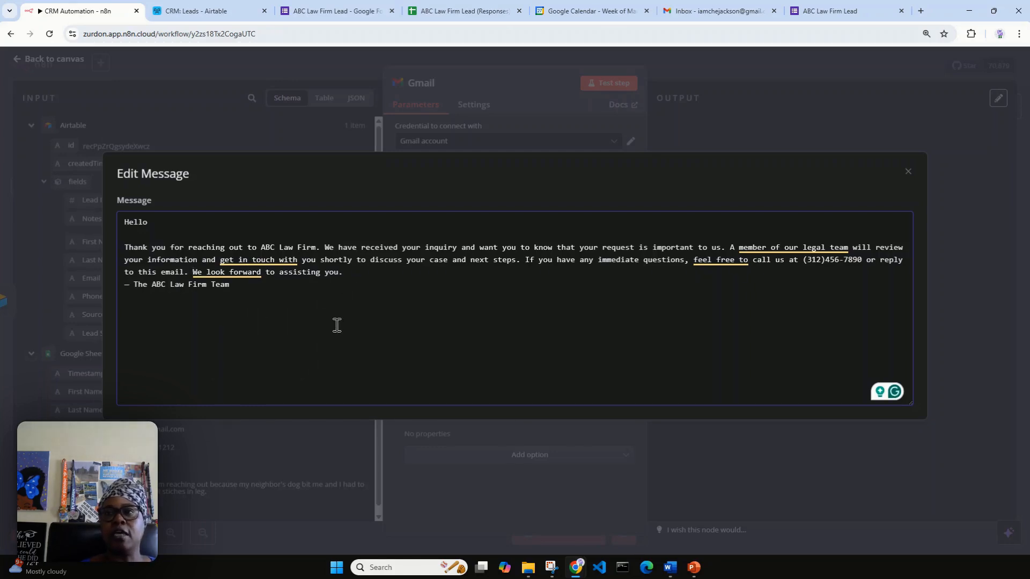
click(908, 171)
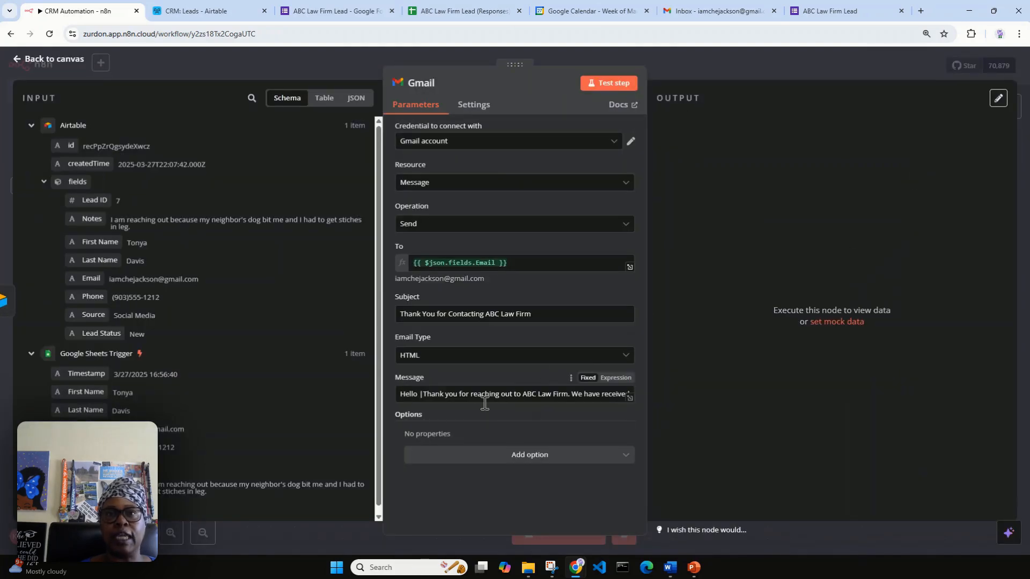
Switch the message to Expression and insert the Airtable First Name after 'Hello', followed by a comma.
click(421, 395)
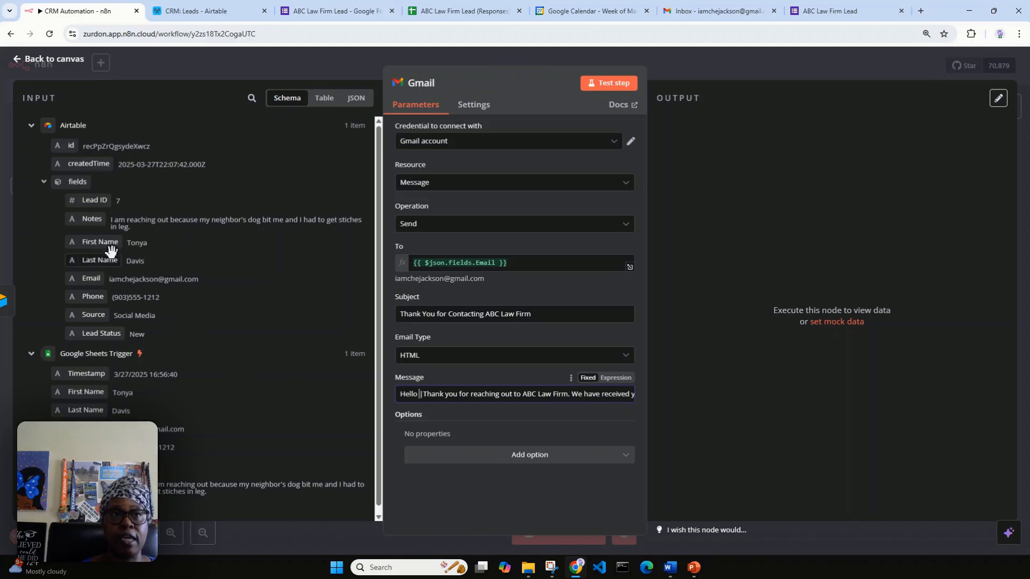
click(621, 380)
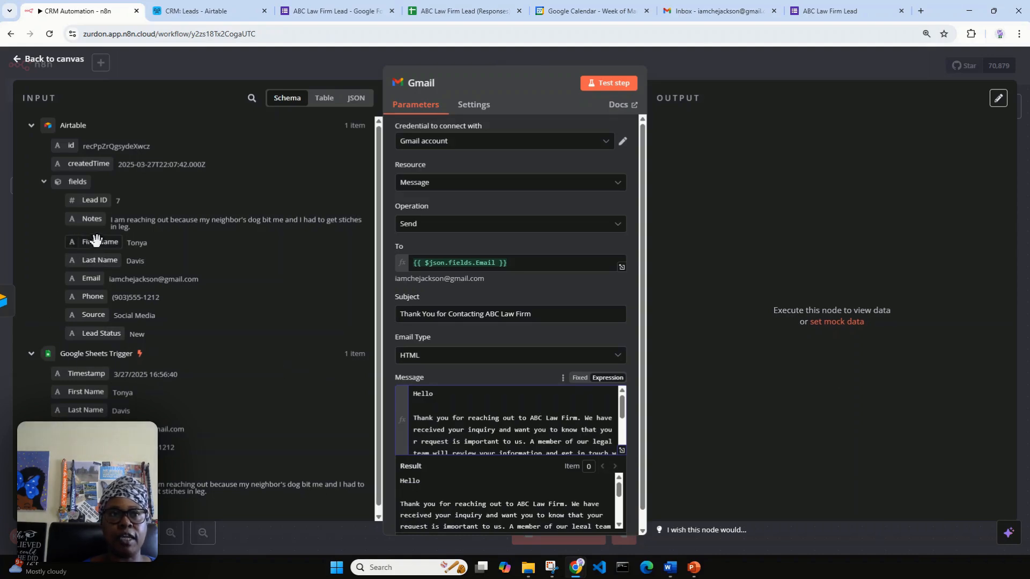
drag(92, 239, 464, 393)
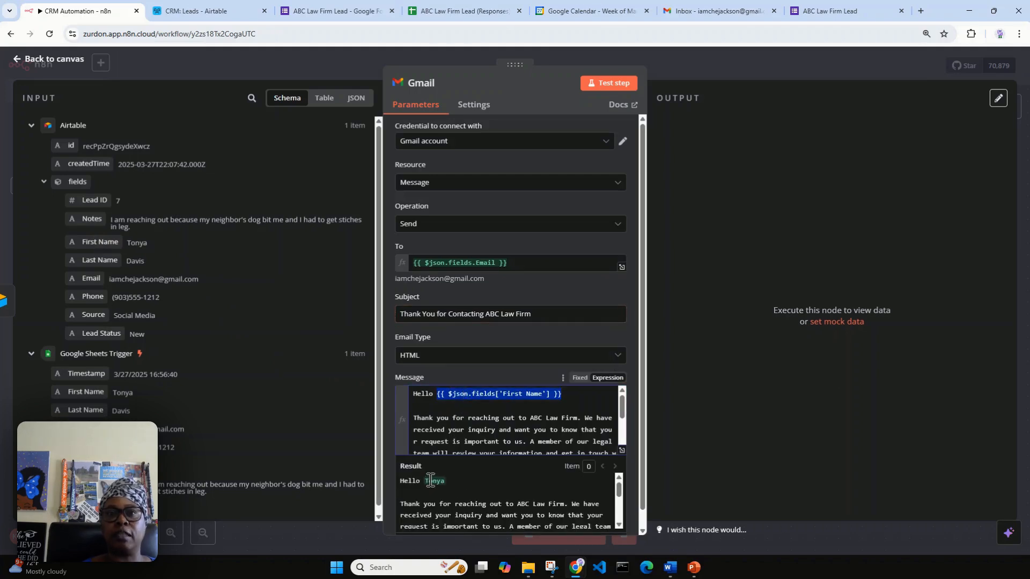
click(569, 395)
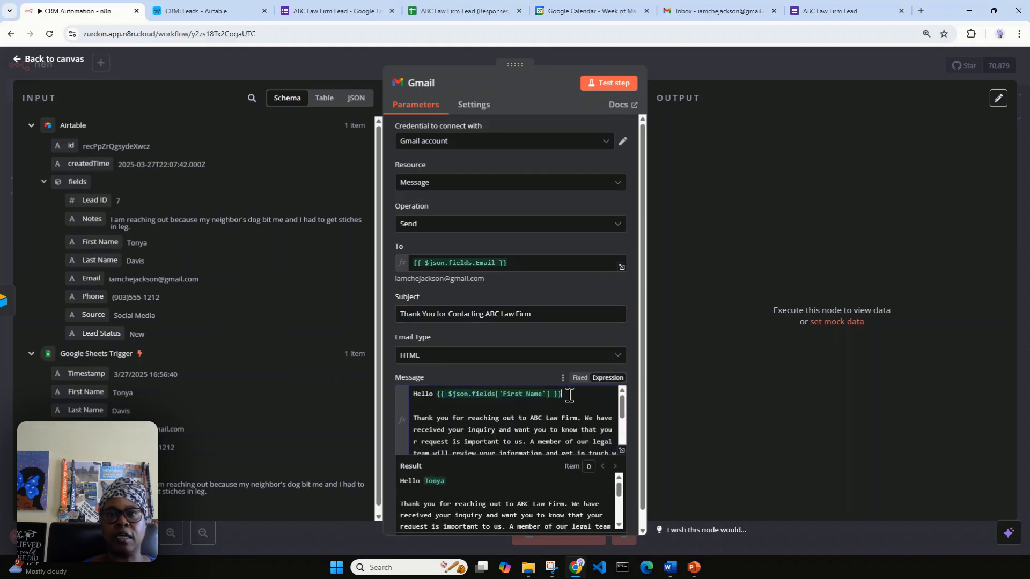
text(,)
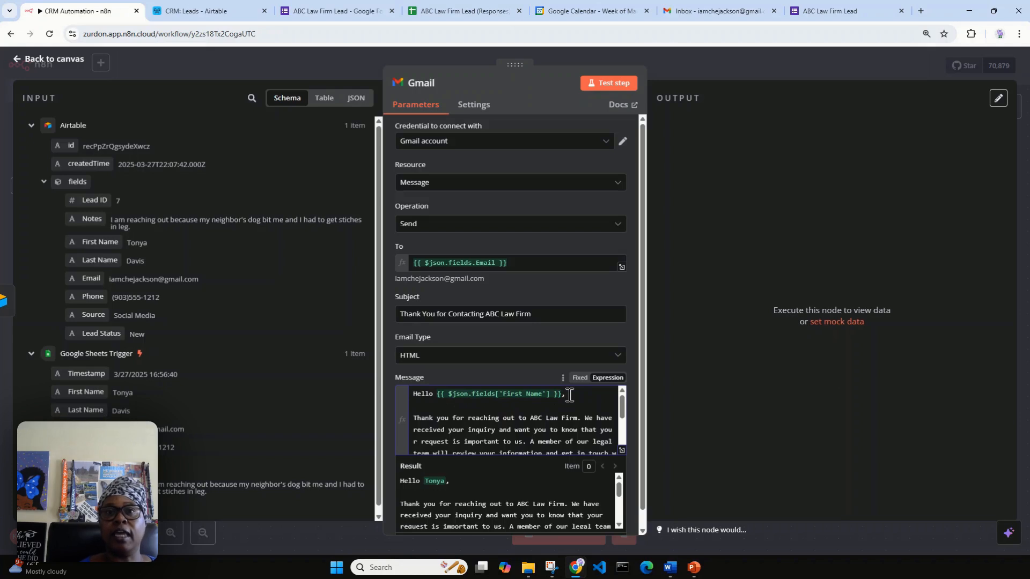
click(437, 394)
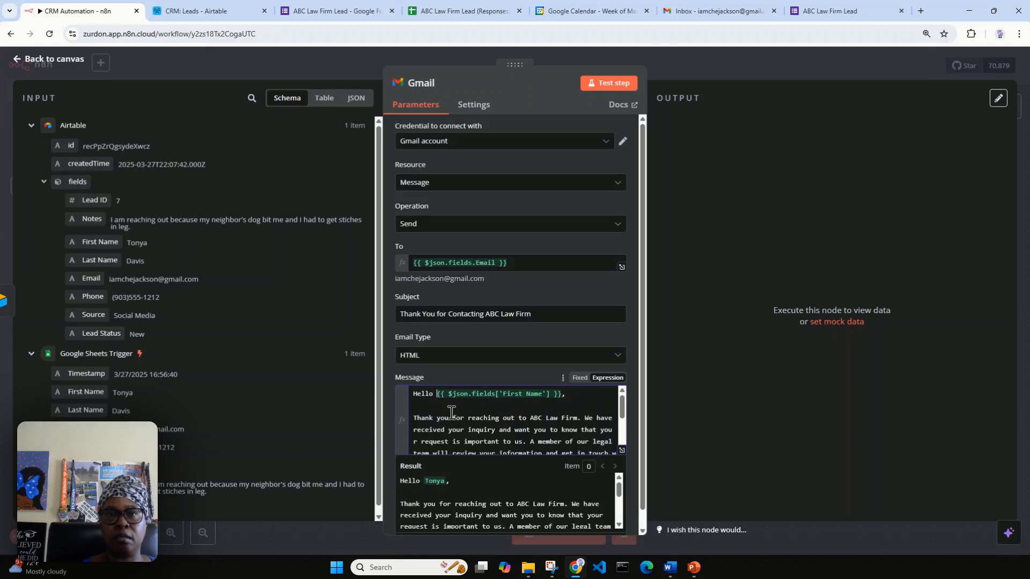
key(BackSpace)
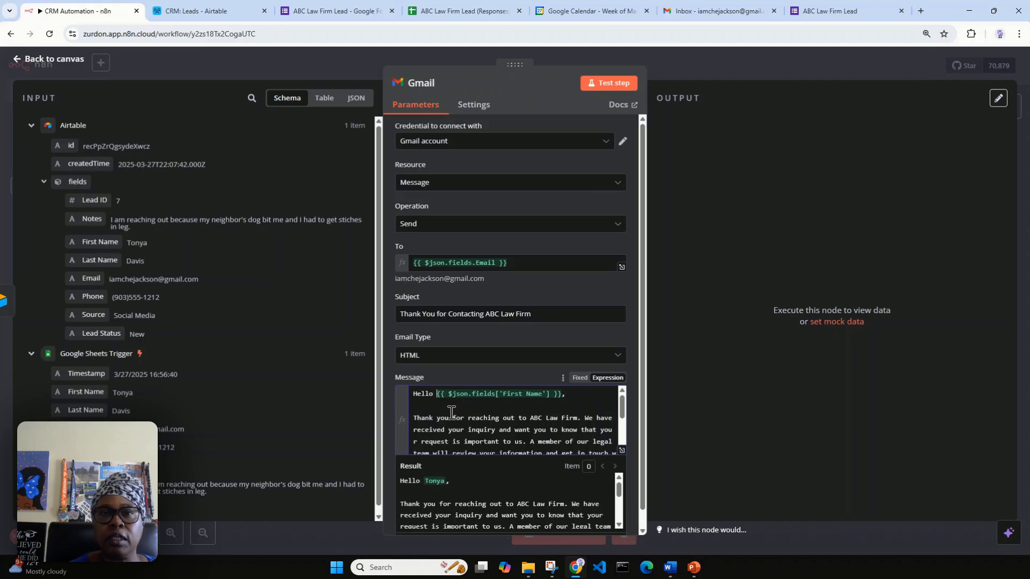
scroll(461, 466, down, 1)
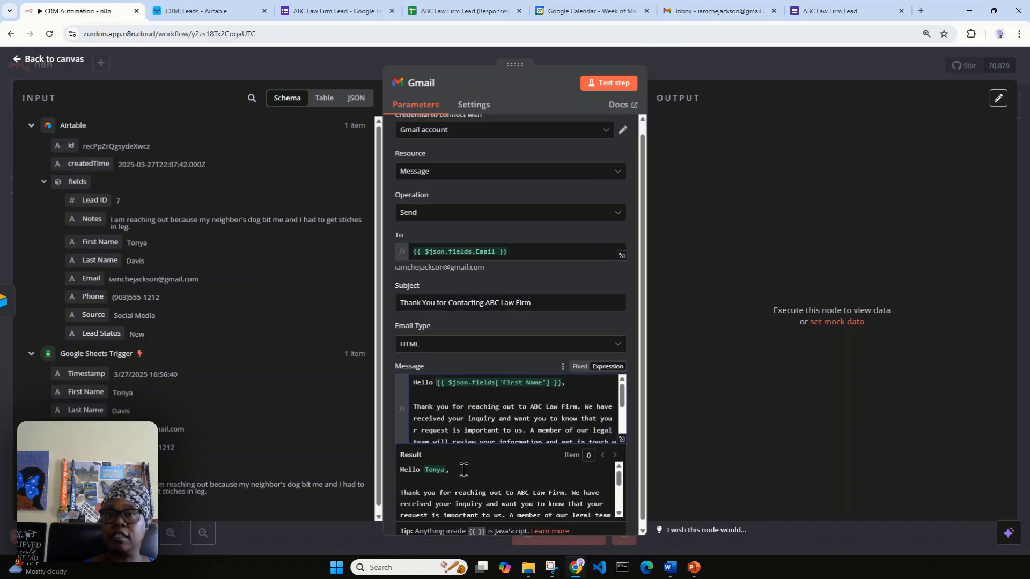
scroll(456, 465, down, 2)
scroll(456, 464, down, 2)
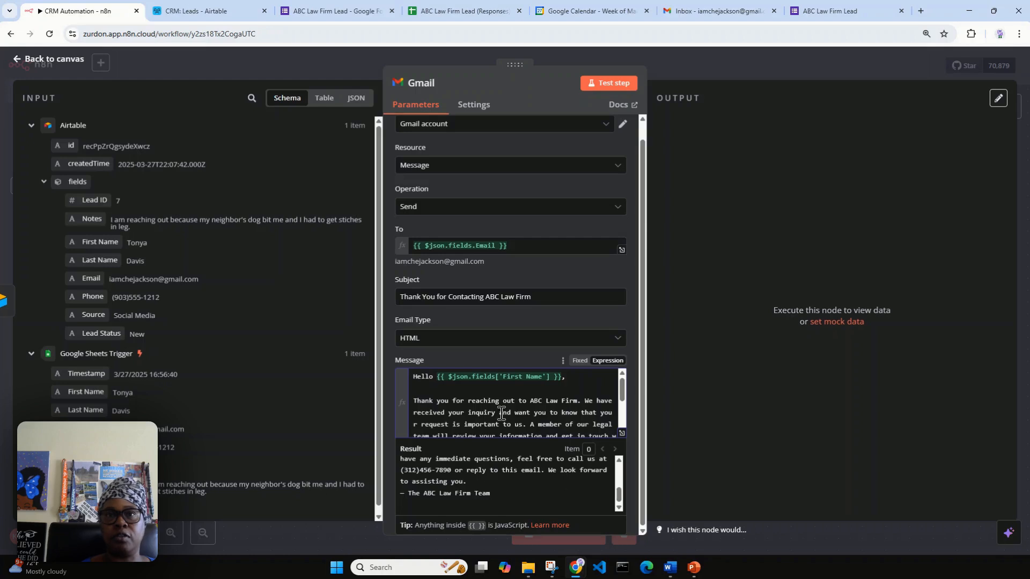
click(497, 350)
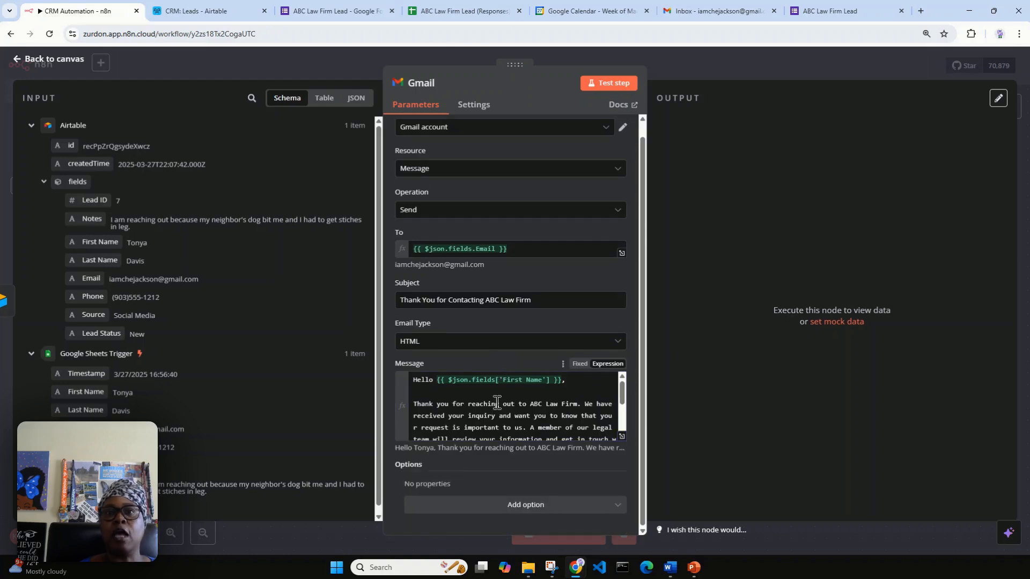
scroll(496, 399, down, 5)
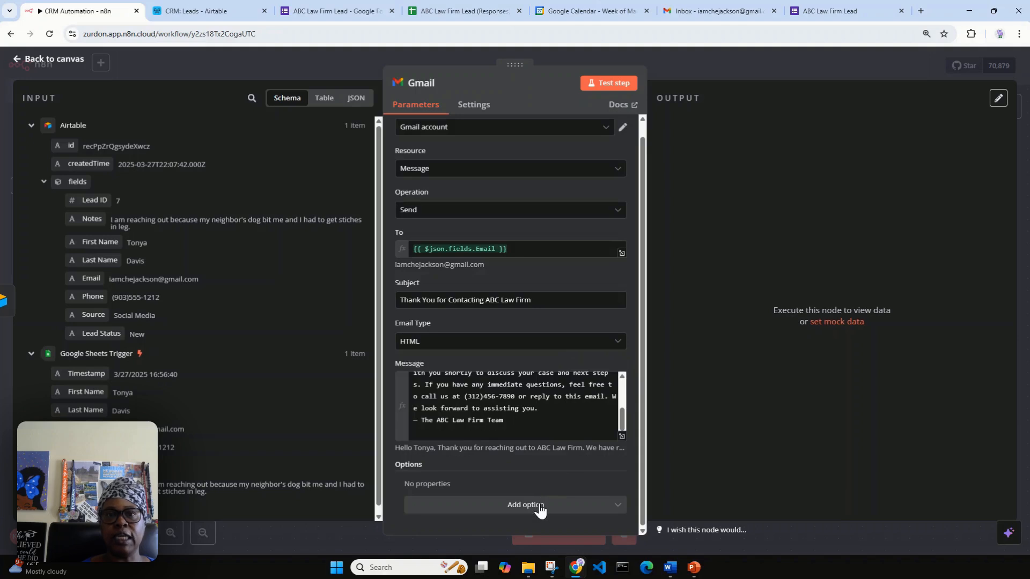
Add Append n8n Attribution switched off, test-send the email, and open the Gmail inbox.
click(620, 508)
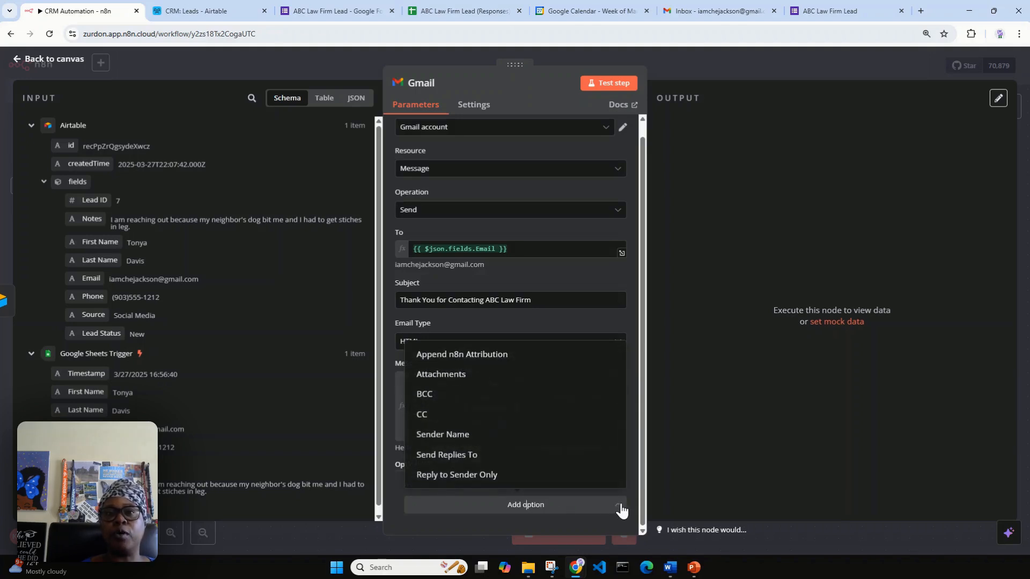
click(505, 355)
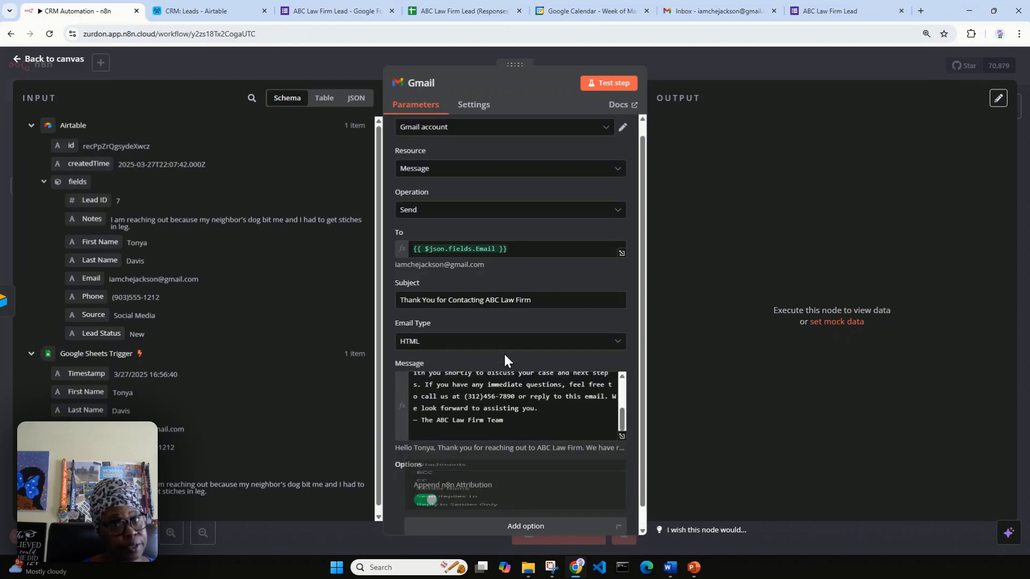
scroll(531, 484, down, 1)
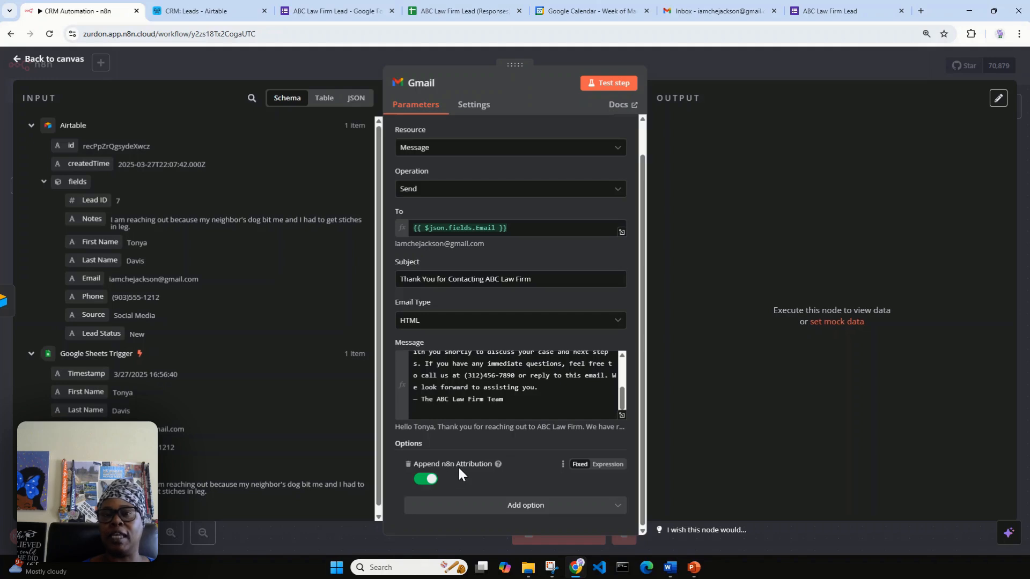
click(428, 480)
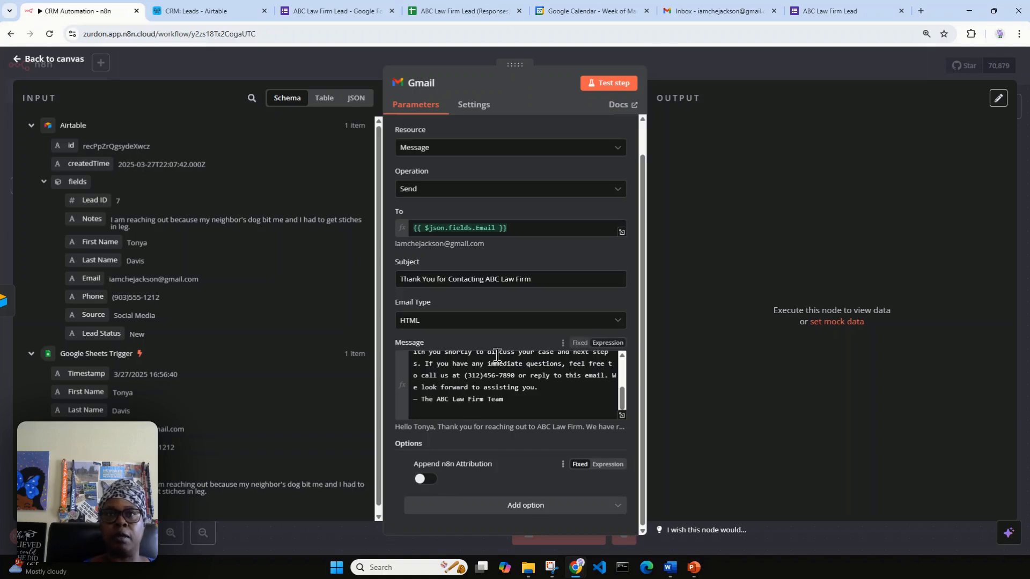
click(607, 86)
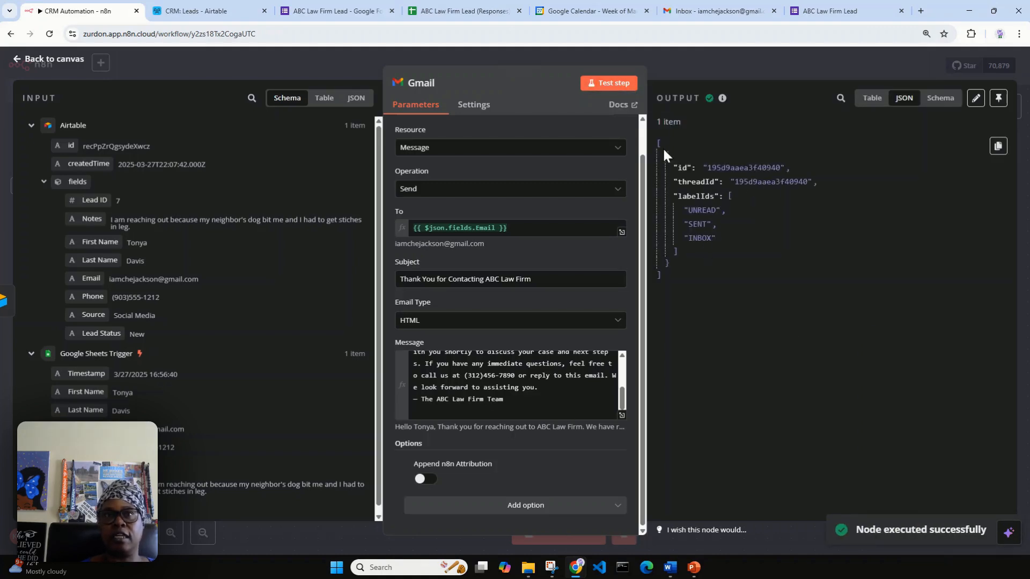
click(725, 11)
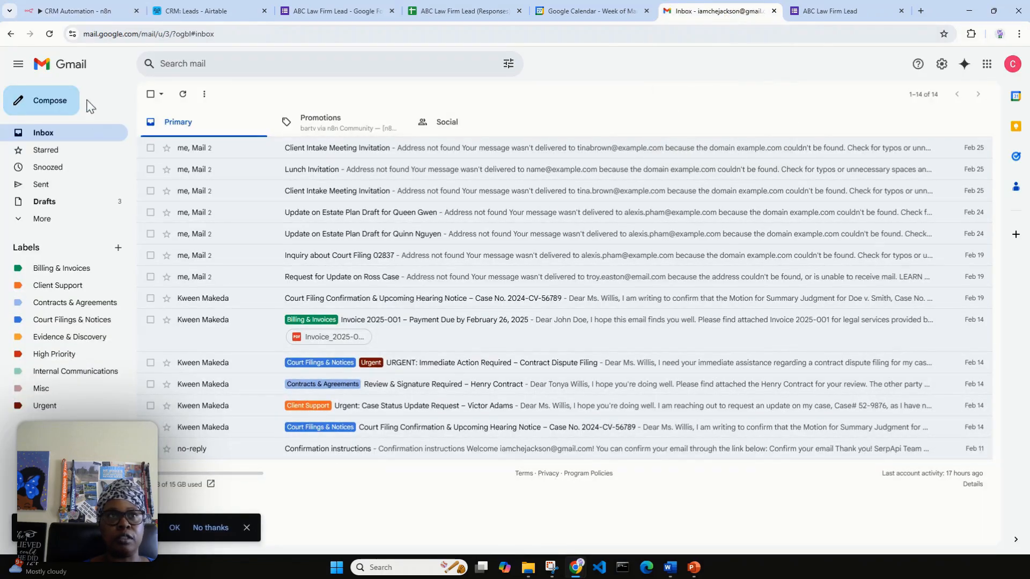
Refresh Gmail and open the 'Thank You for Contacting ABC Law Firm' email, then switch back to n8n.
click(49, 33)
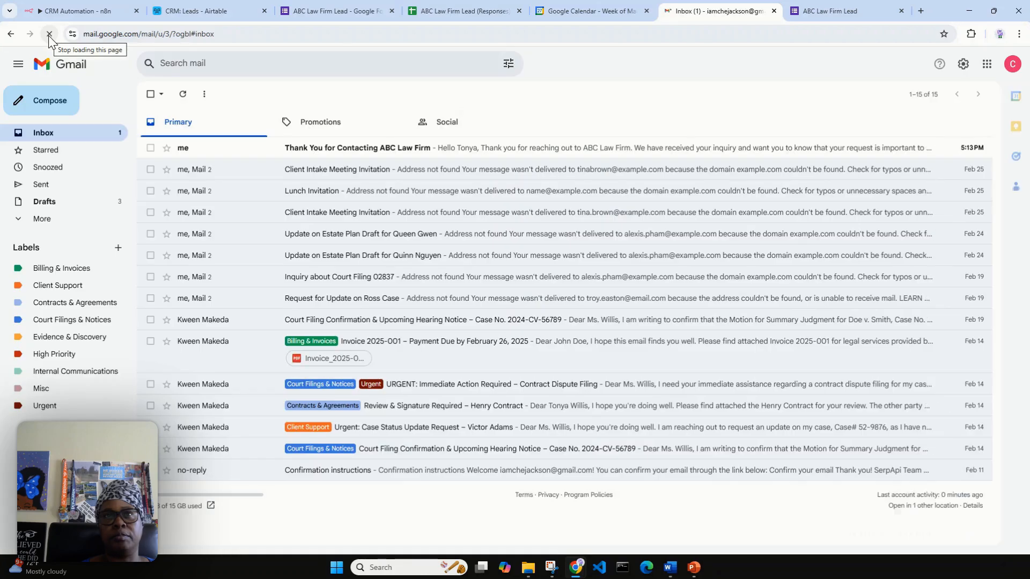
click(298, 160)
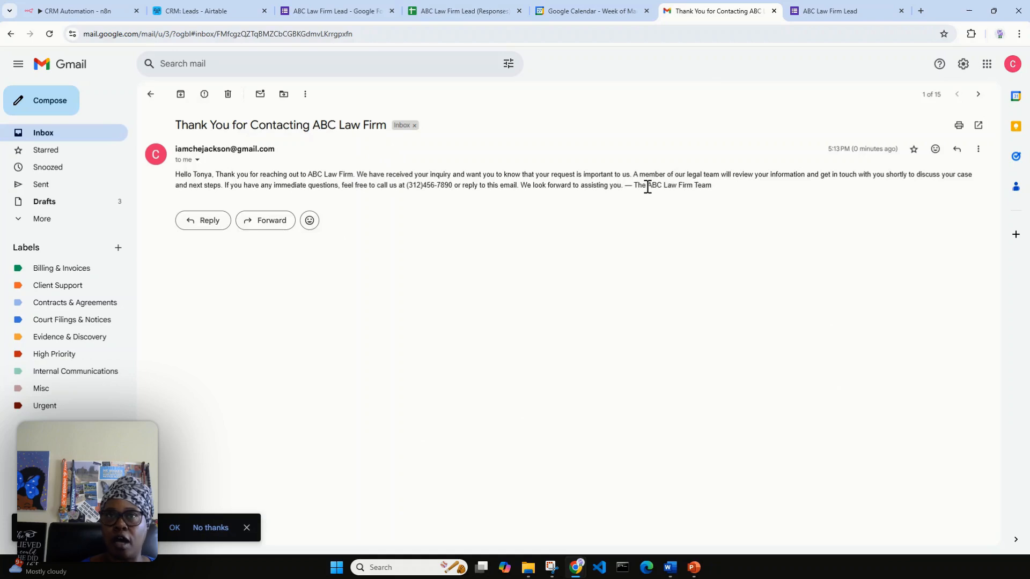
click(87, 15)
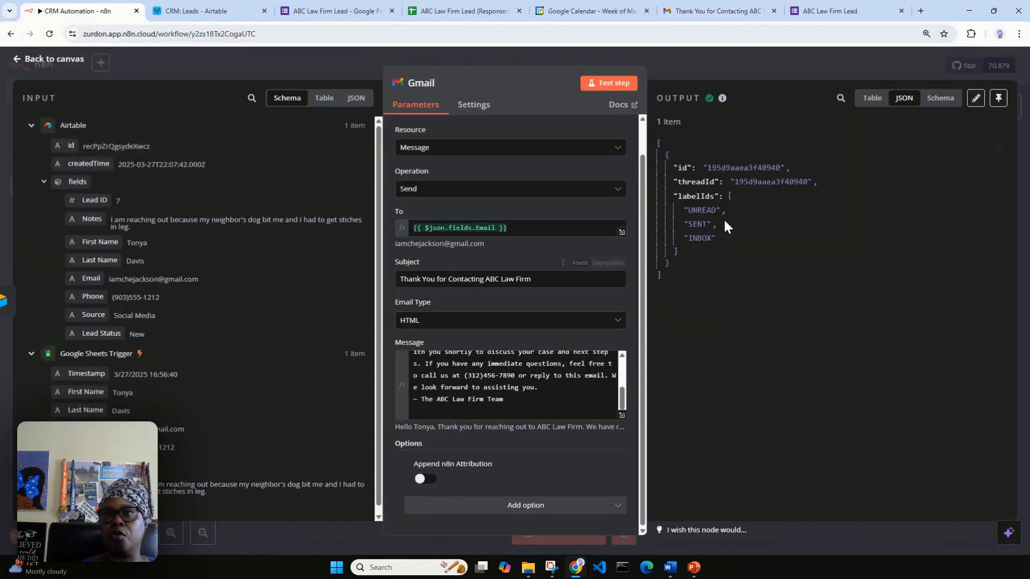
Return to the CRM Automation canvas and open the next-step chooser after the Gmail node.
click(17, 61)
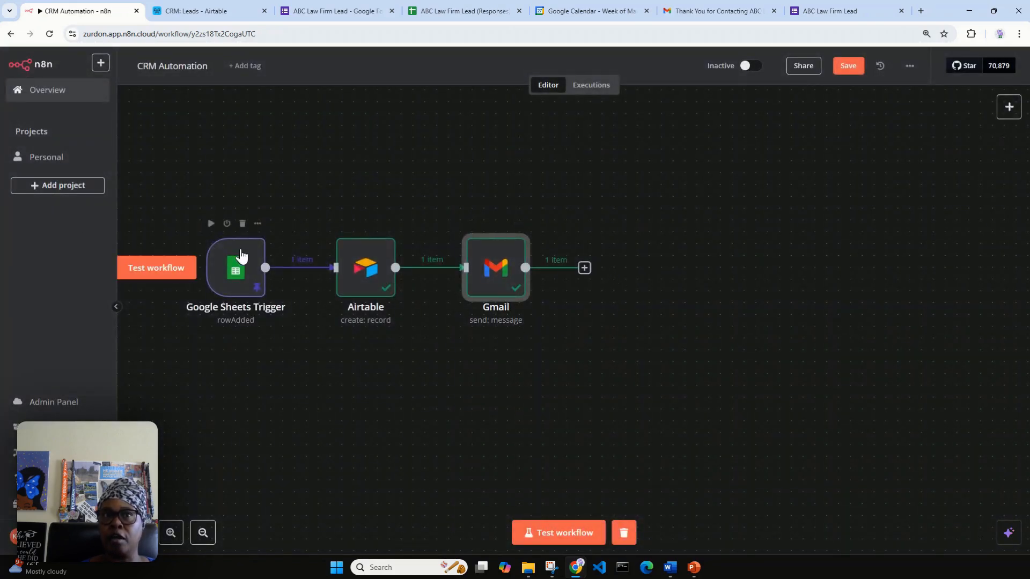
click(586, 270)
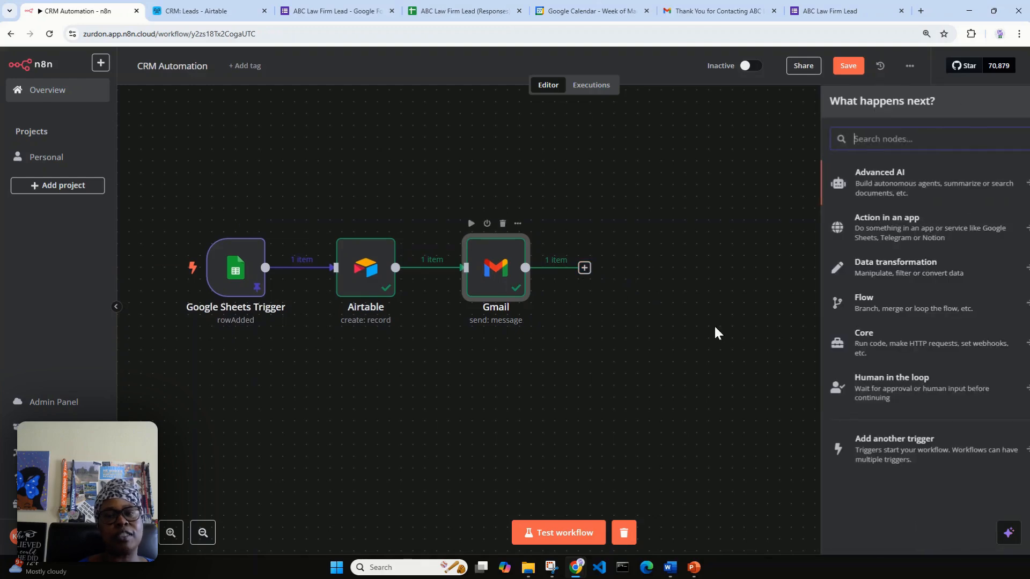
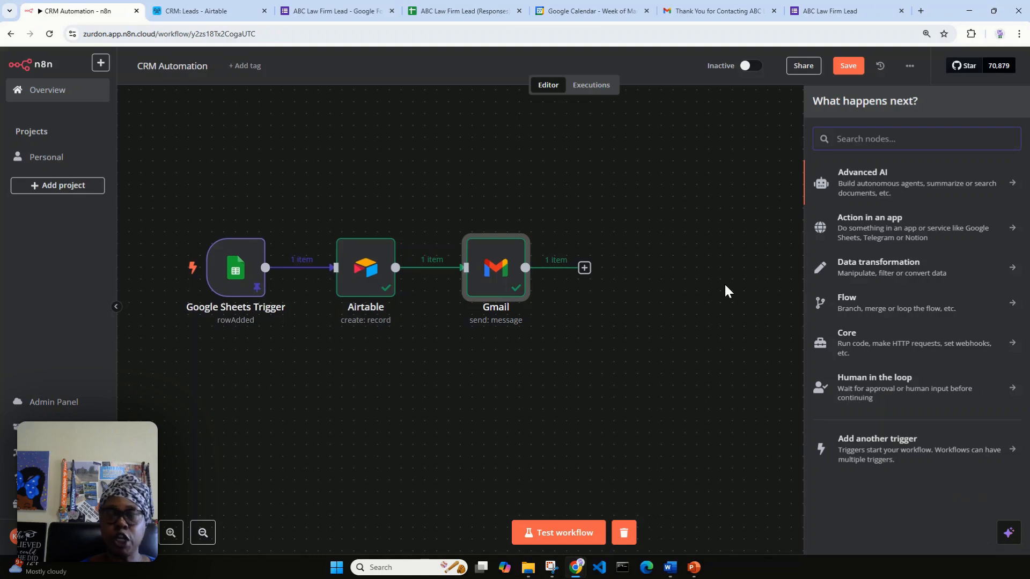
Search 'google' and add a Google Calendar 'Create an event' node after the Gmail node.
text(g)
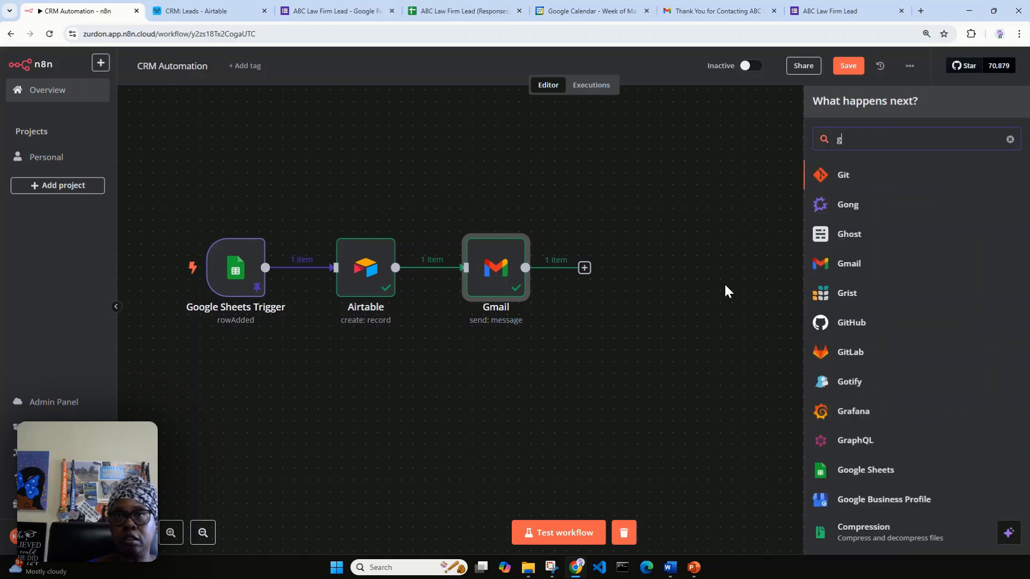
text(o)
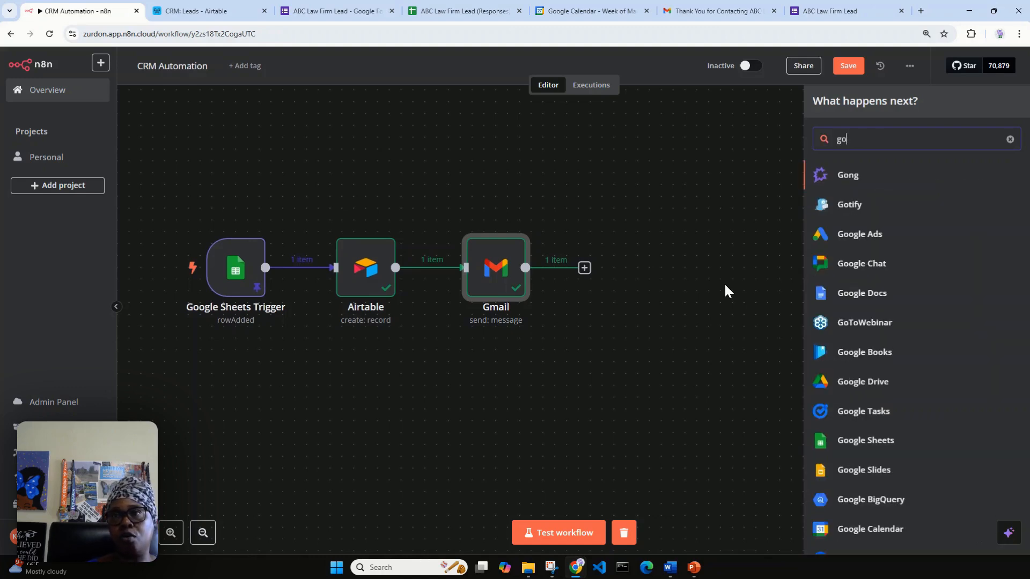
text(ogl)
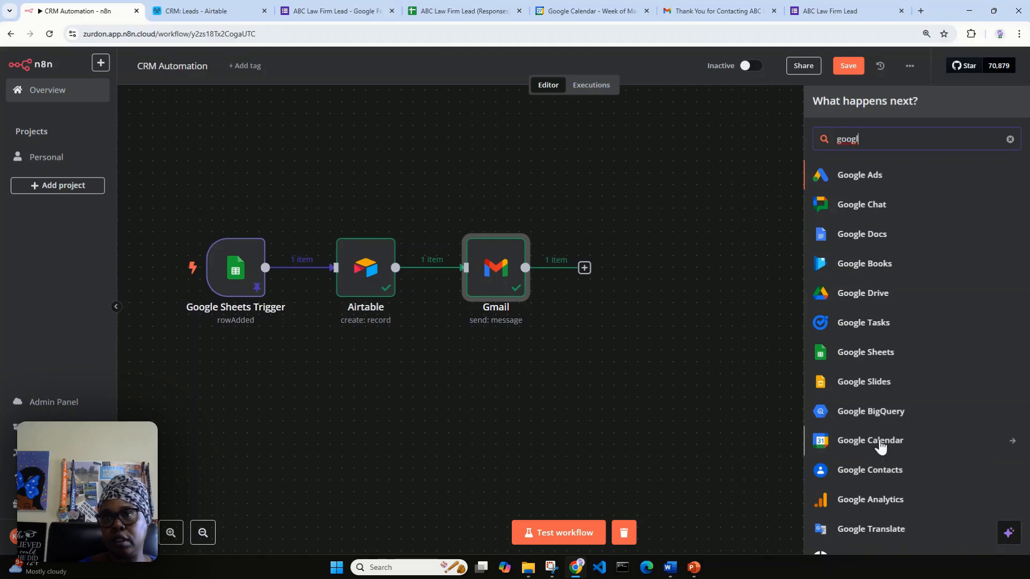
click(880, 444)
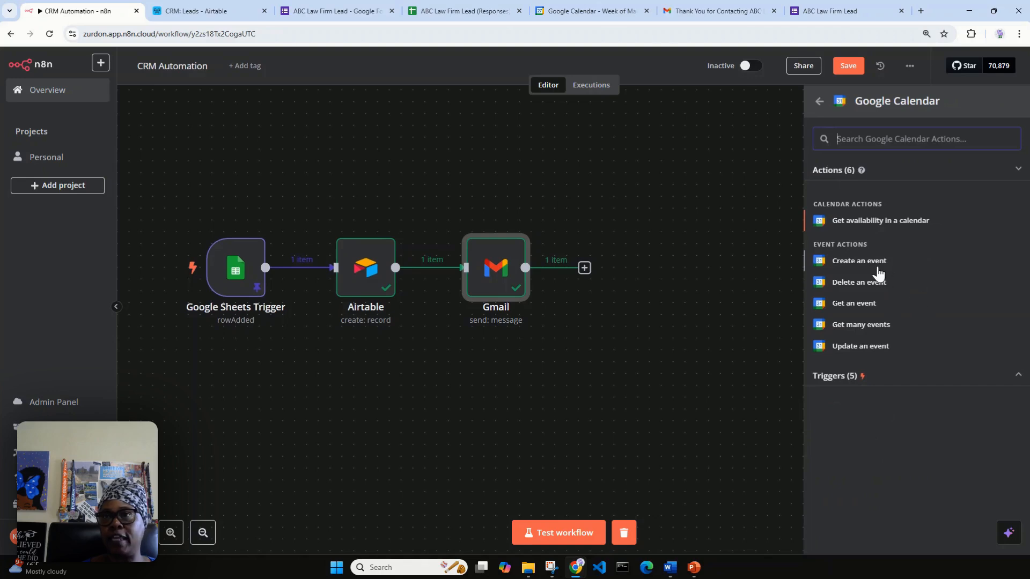
click(859, 261)
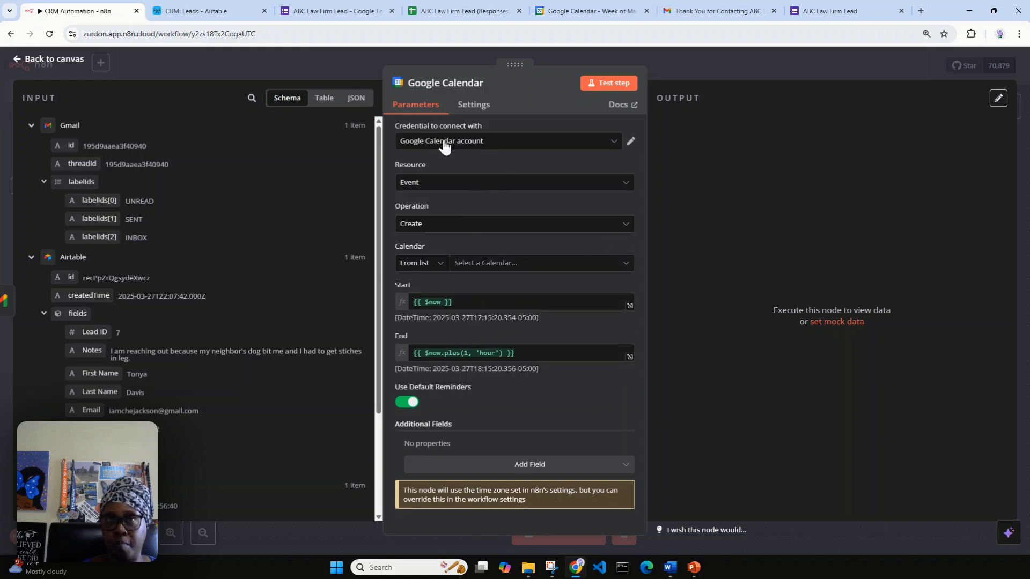
Set the Calendar node to Resource Event, Operation Create, using the account's Gmail calendar.
click(496, 185)
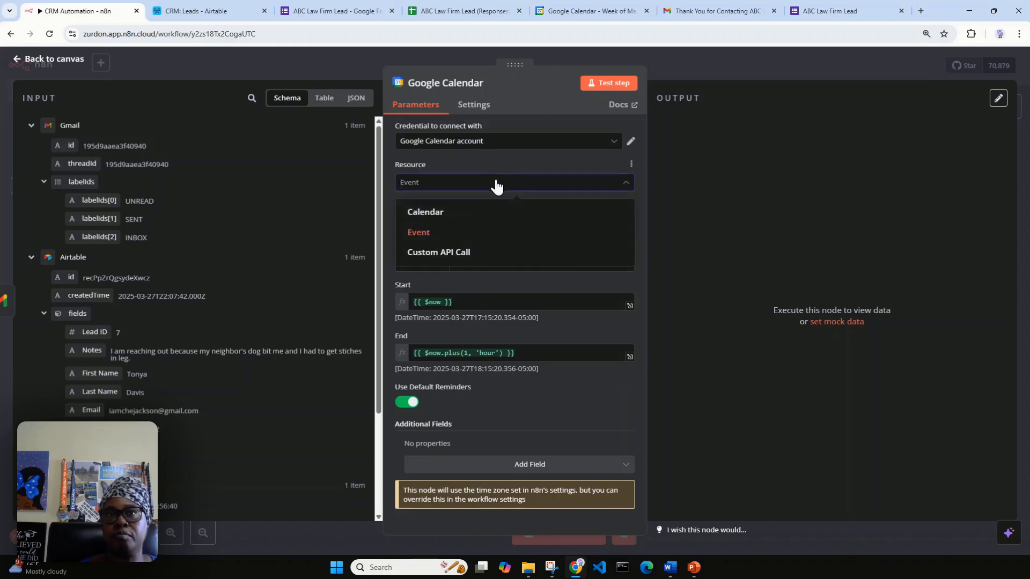
click(439, 240)
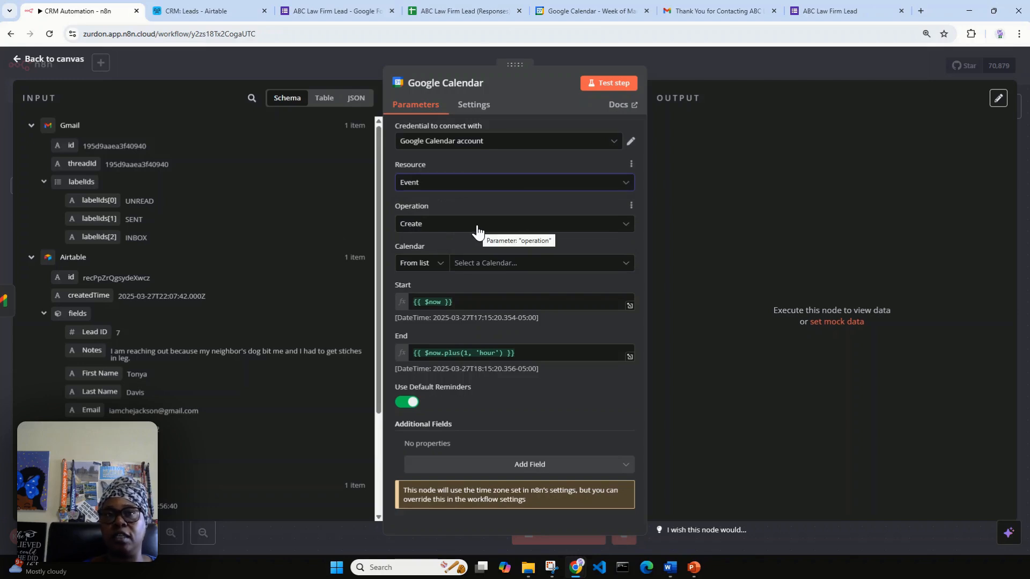
click(429, 225)
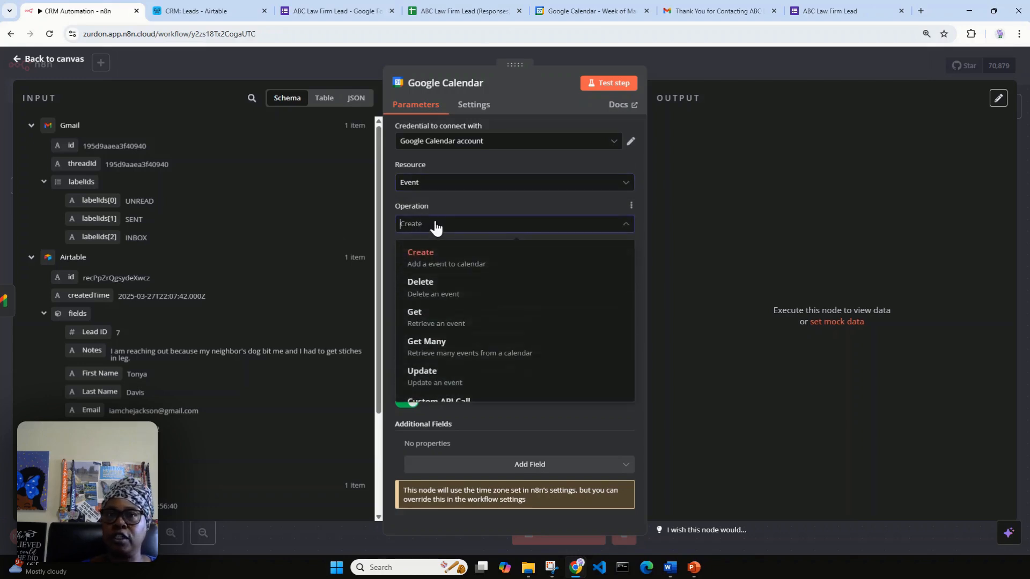
click(426, 257)
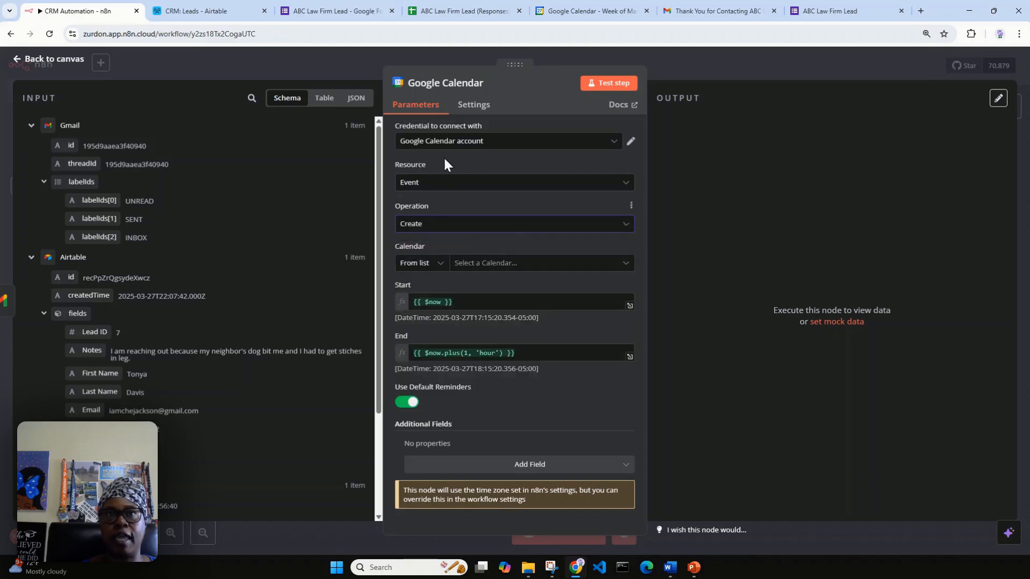
click(592, 10)
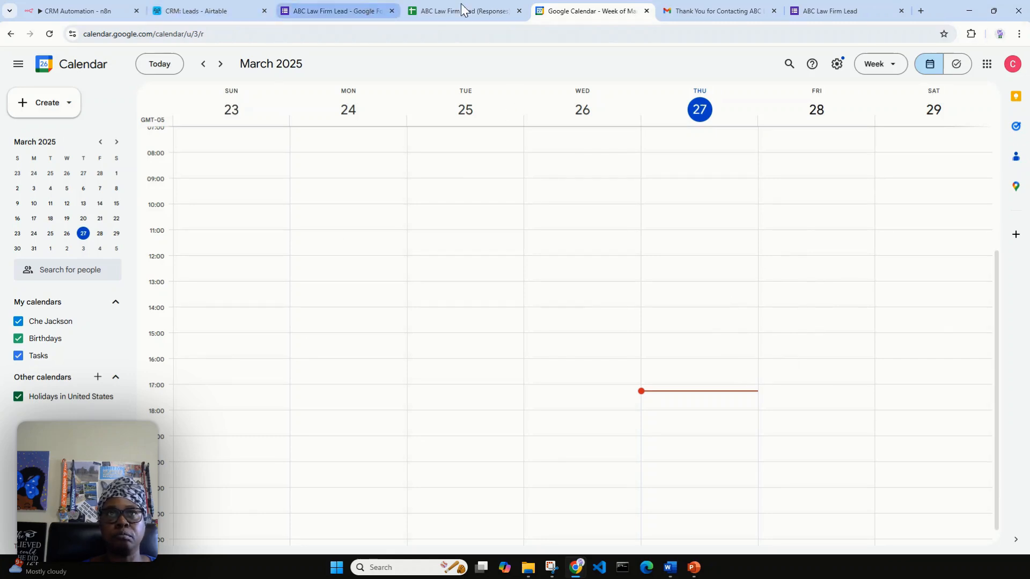
click(85, 11)
click(436, 249)
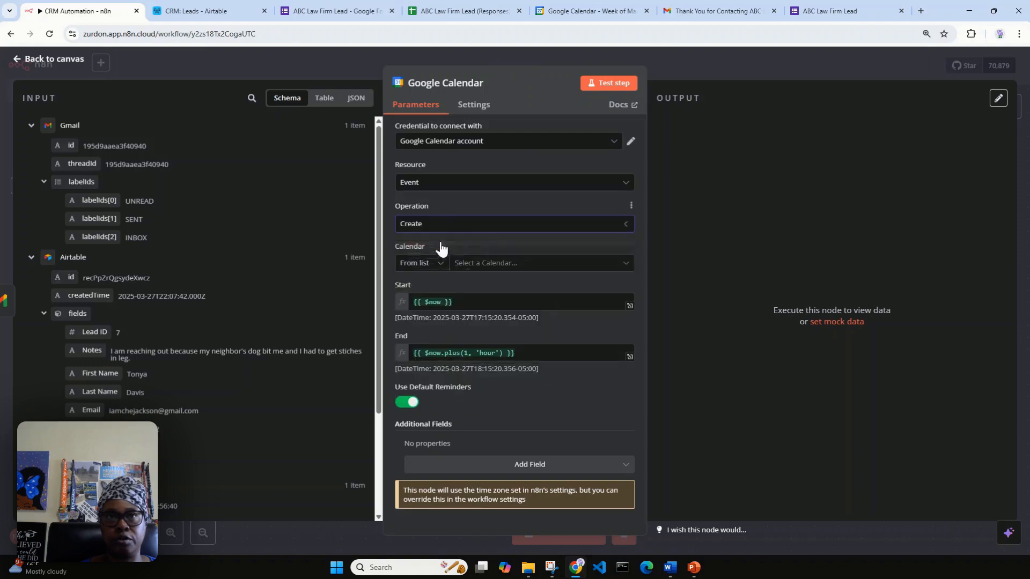
click(499, 264)
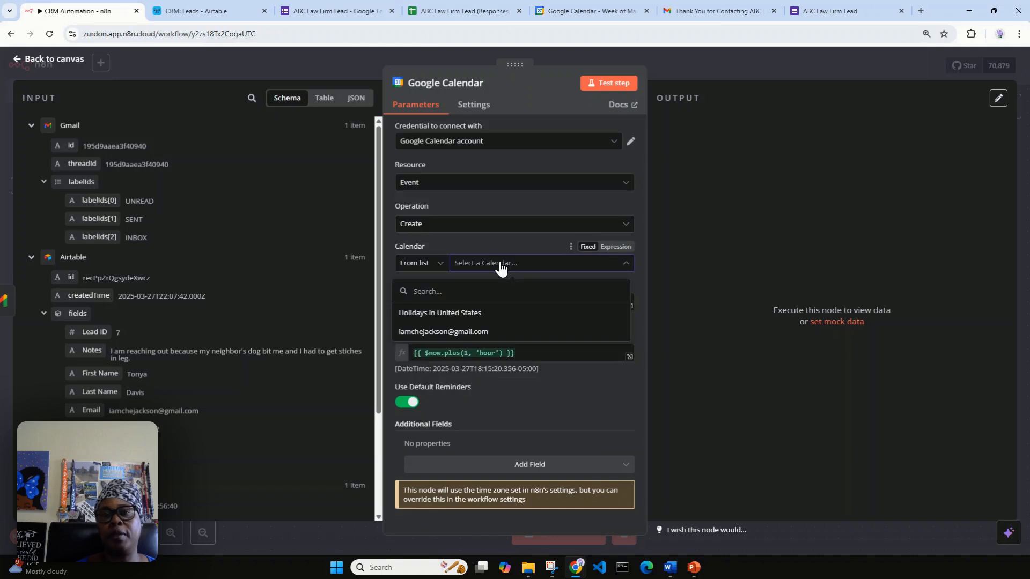
click(451, 331)
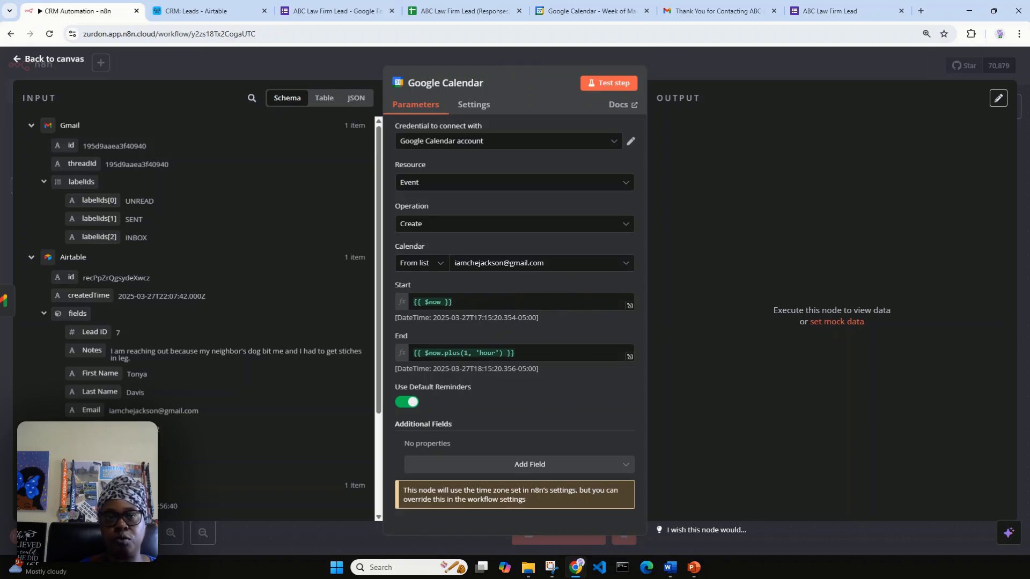
key(alt+Tab)
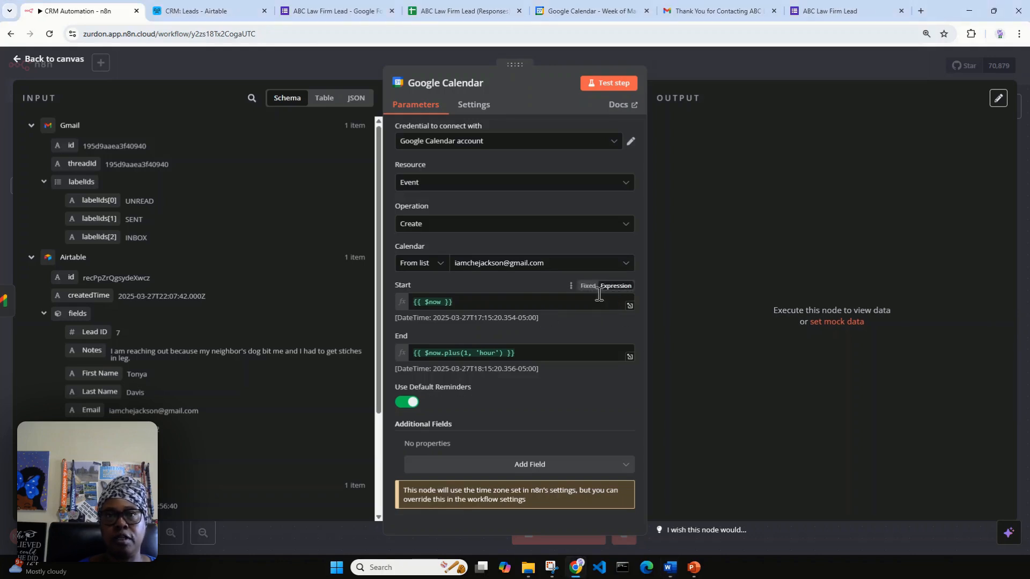
Replace the Start expression with a Date.now() value 24 hours ahead.
click(507, 301)
drag(501, 301, 424, 297)
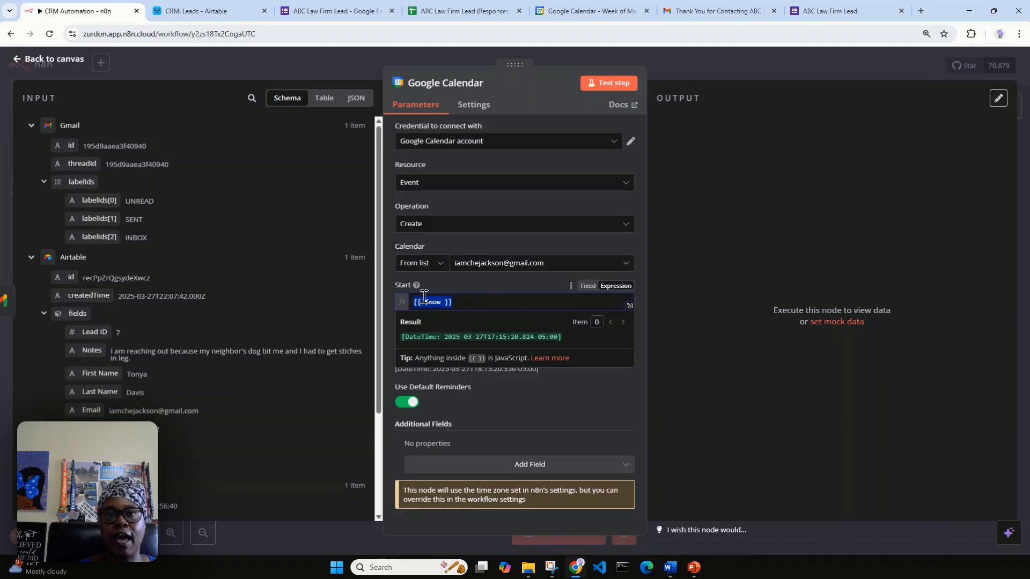
text({{ new Date(Date.now() + 24 * 60 * 60 * 1000).toISOString() }})
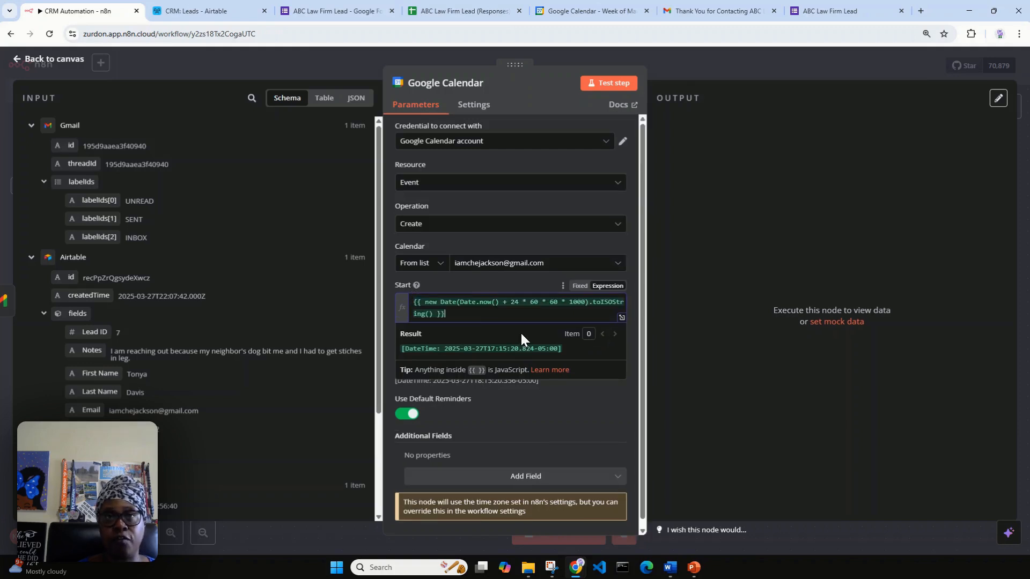
click(518, 418)
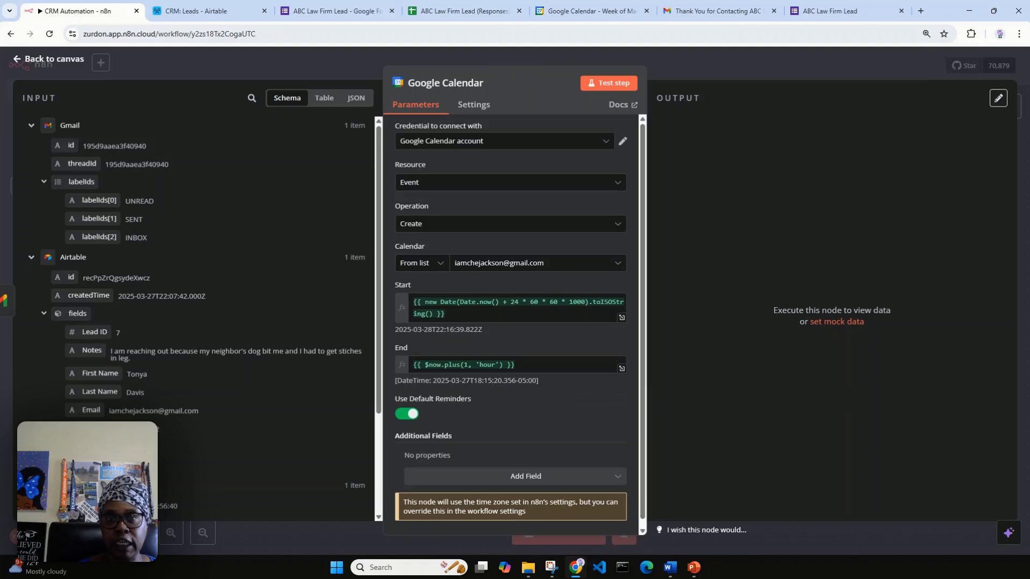
Replace the End expression with a Date.now() value 24 hours plus 30 minutes ahead.
key(alt+Tab)
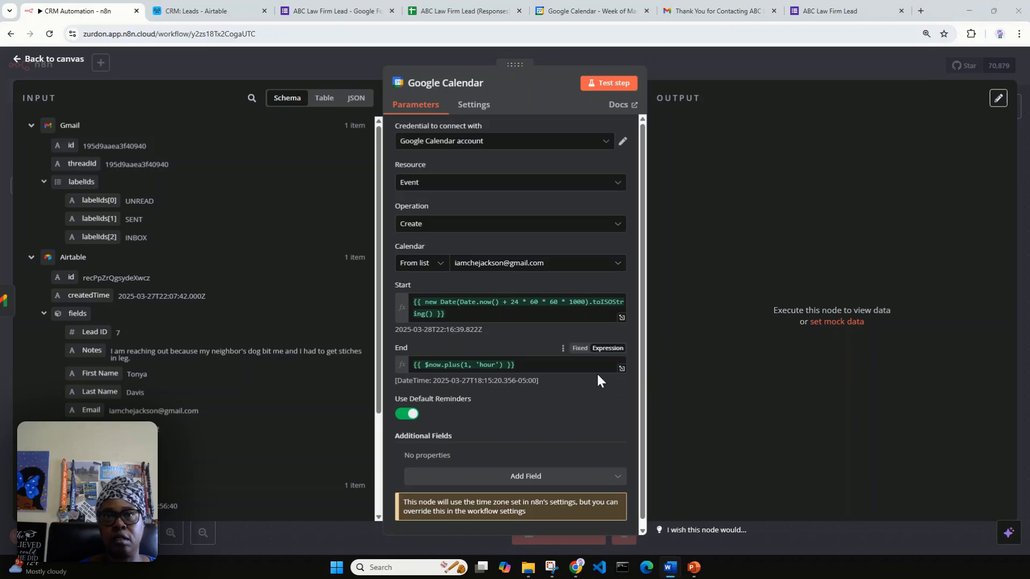
click(600, 350)
drag(538, 364, 409, 364)
key(ctrl+v)
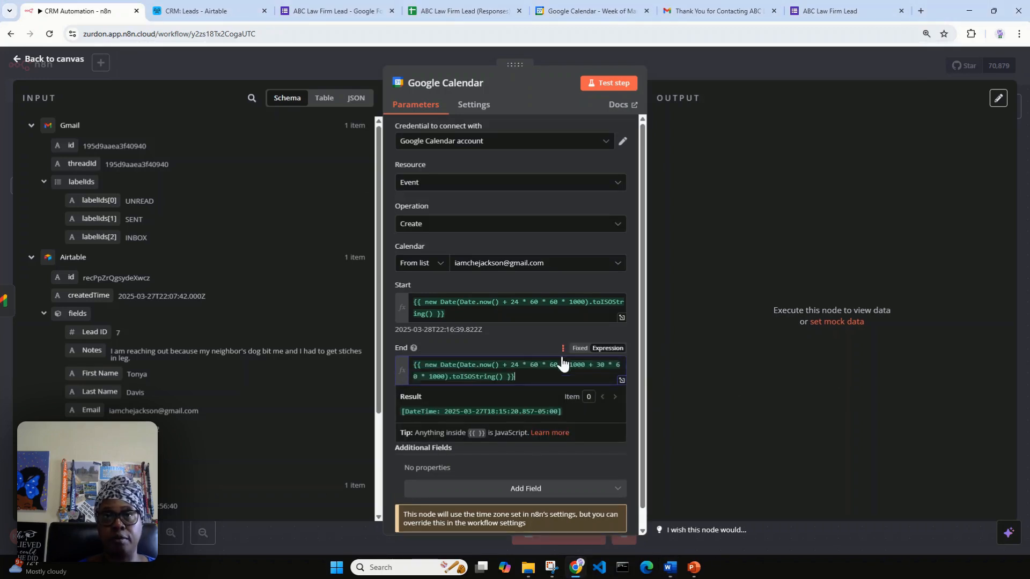
click(513, 343)
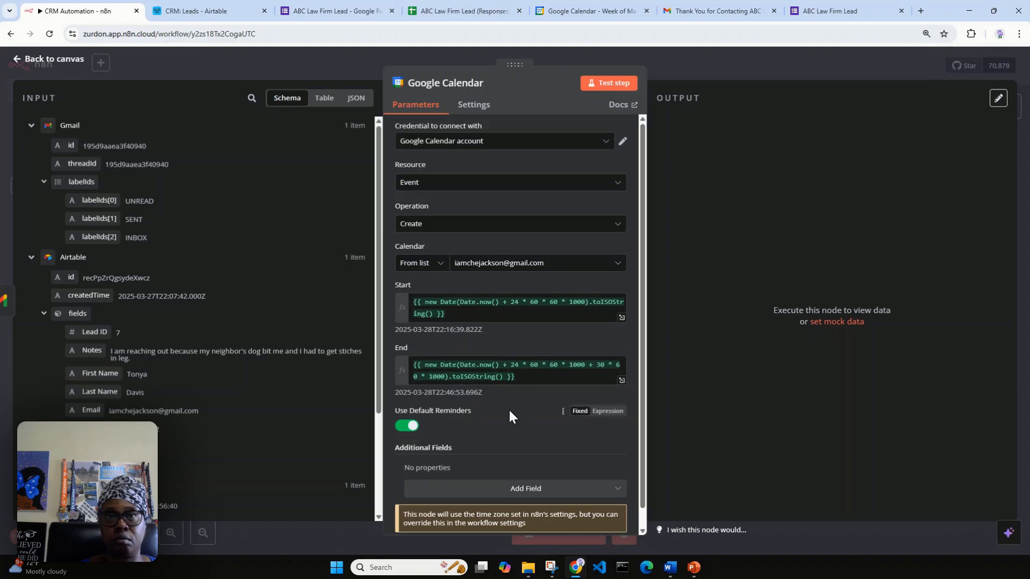
scroll(494, 416, down, 1)
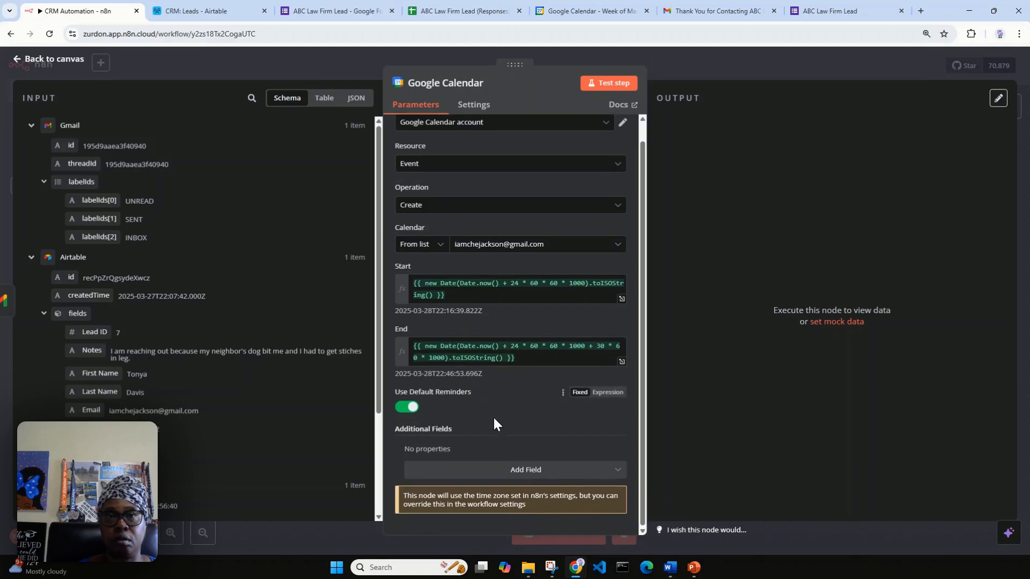
Add a Description field to the event reading 'Follow up on inquiry by'.
click(569, 482)
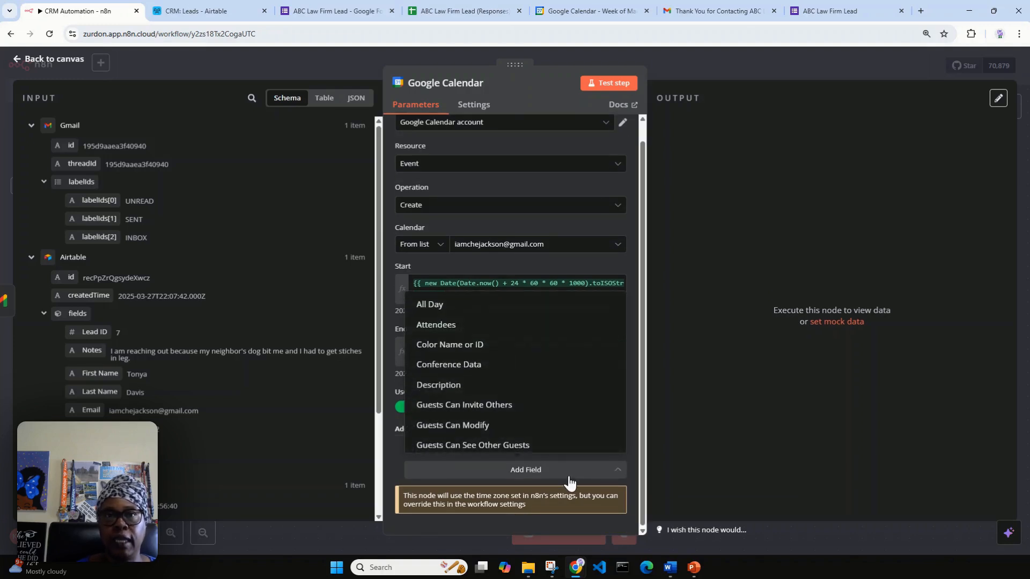
click(502, 396)
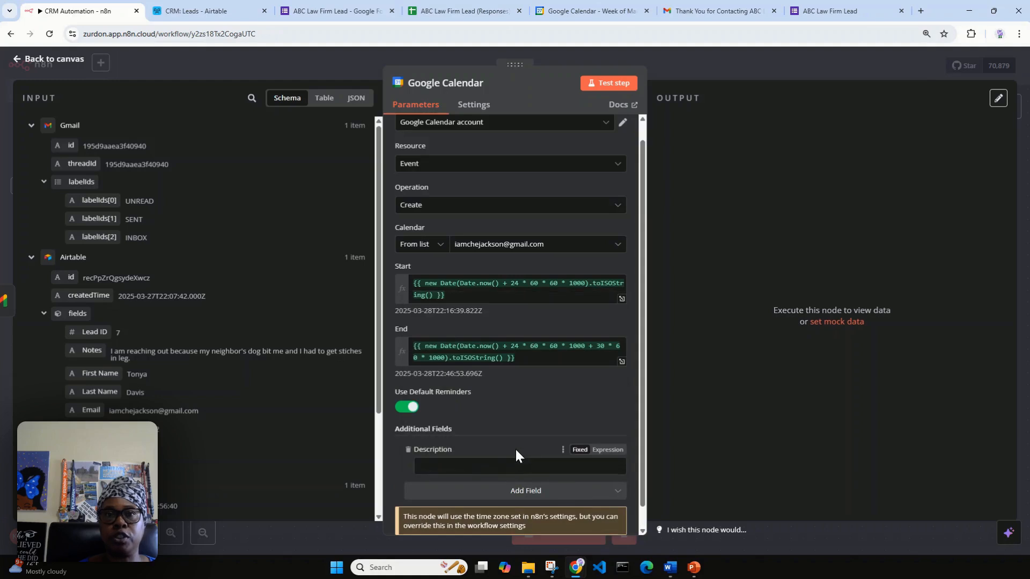
scroll(515, 450, down, 1)
click(484, 449)
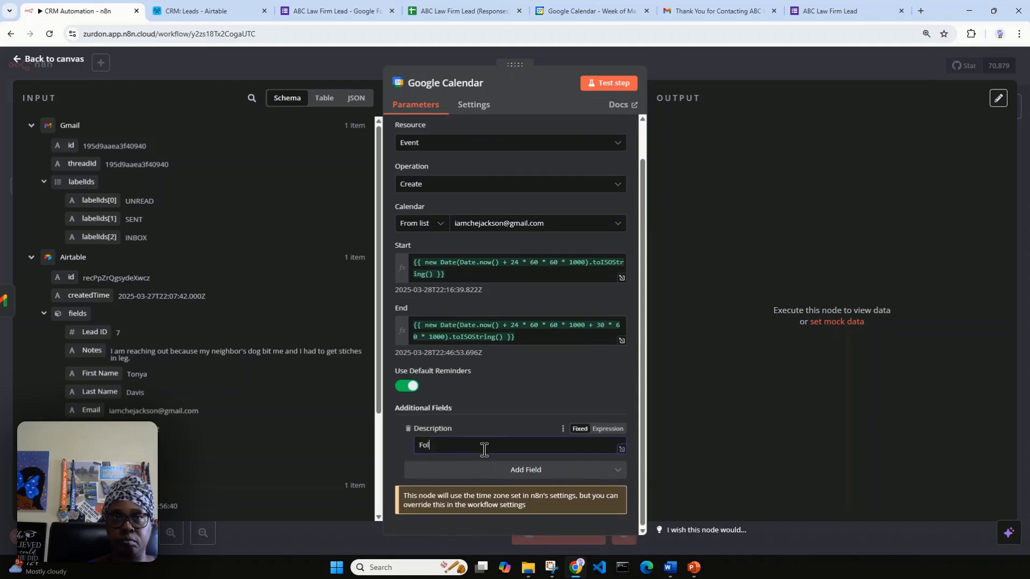
text(Follow up)
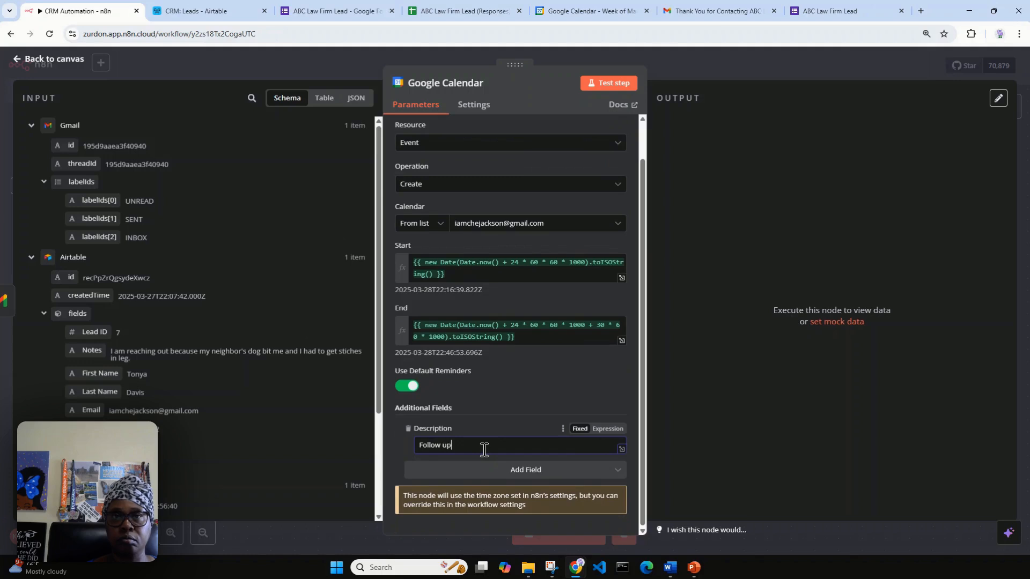
text( on)
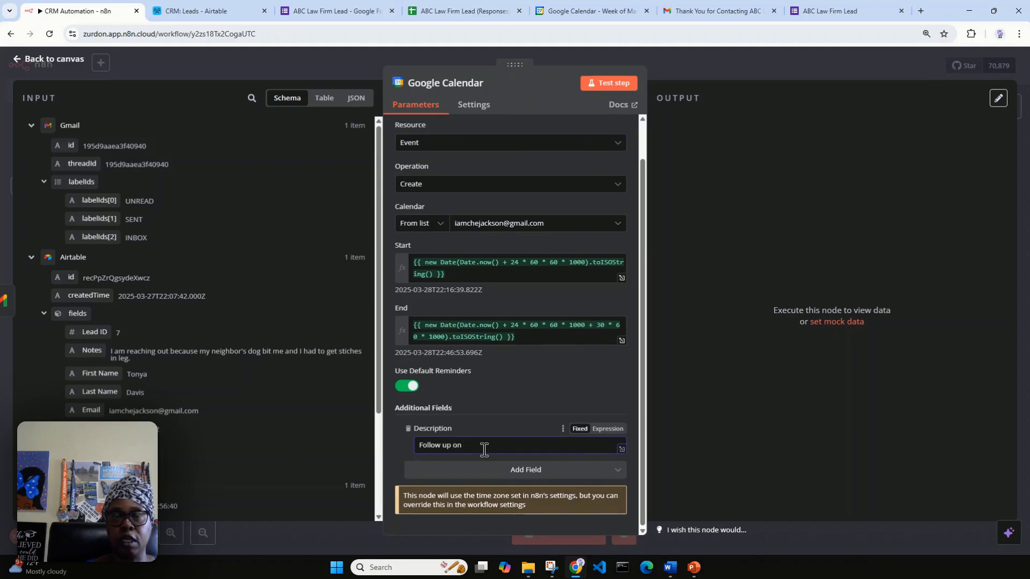
text( inqui)
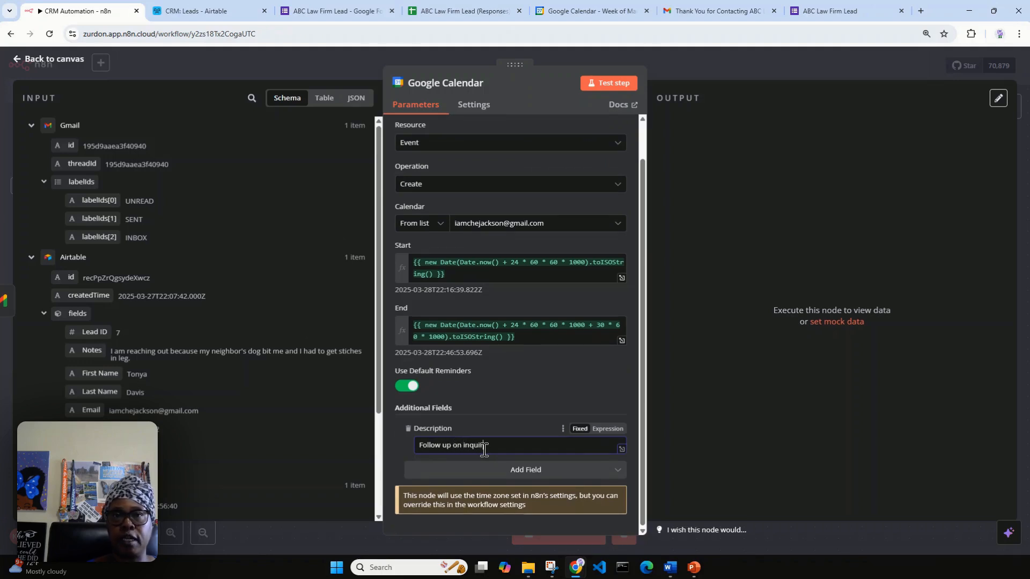
text(ry by)
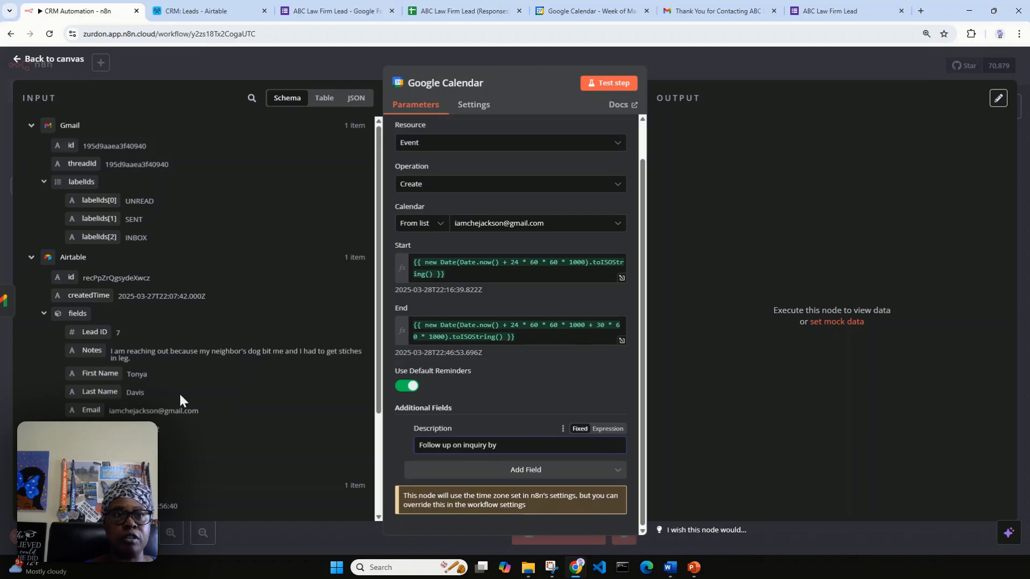
Switch the description to Expression and append the lead's Airtable First Name and Last Name.
drag(101, 372, 87, 397)
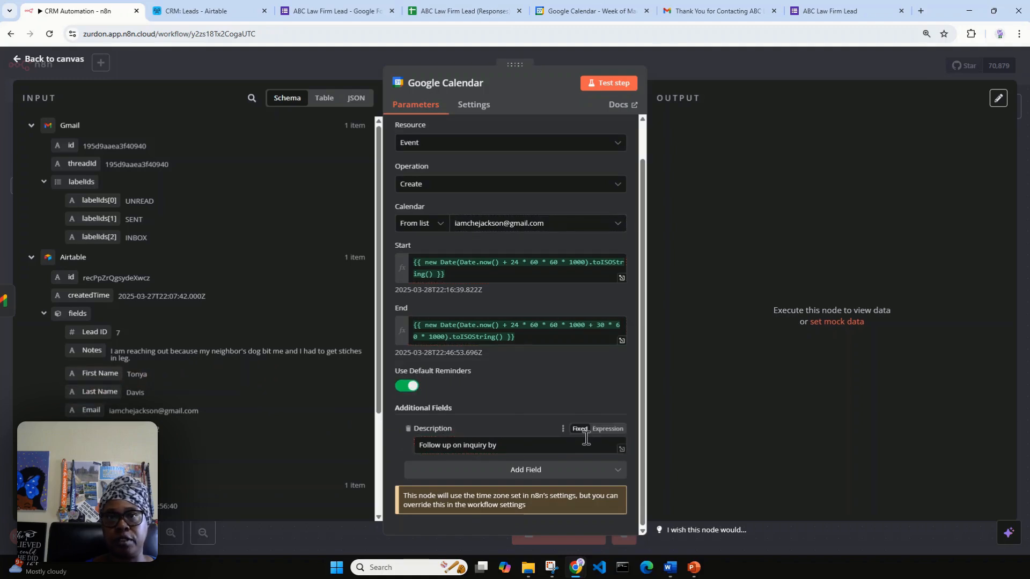
click(606, 428)
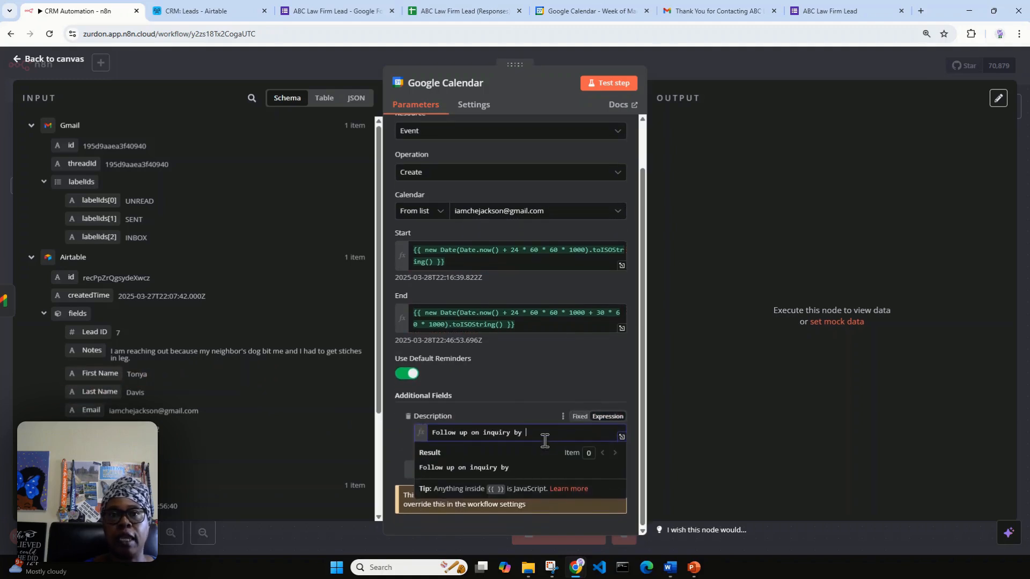
drag(97, 377, 529, 440)
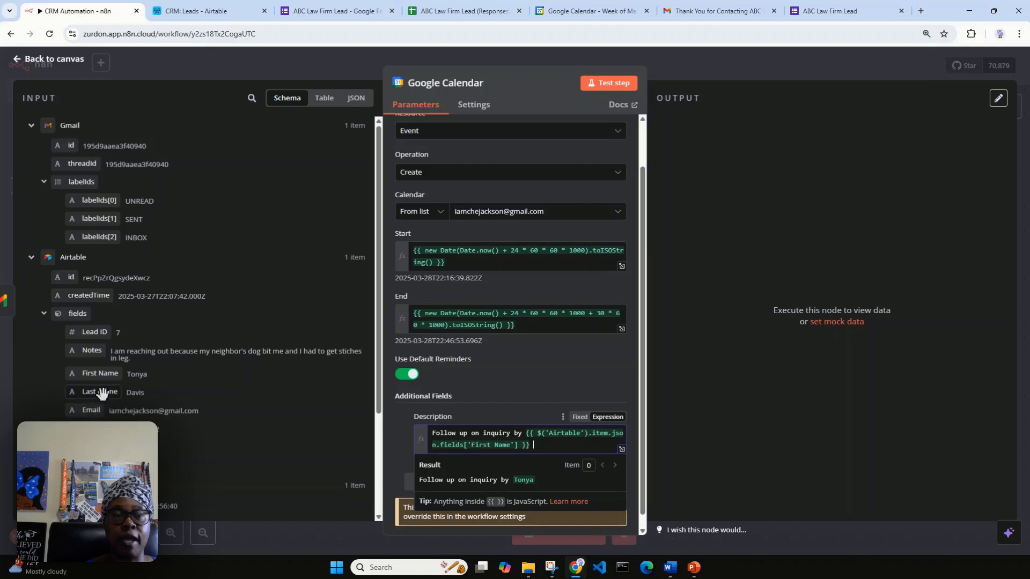
drag(102, 393, 546, 457)
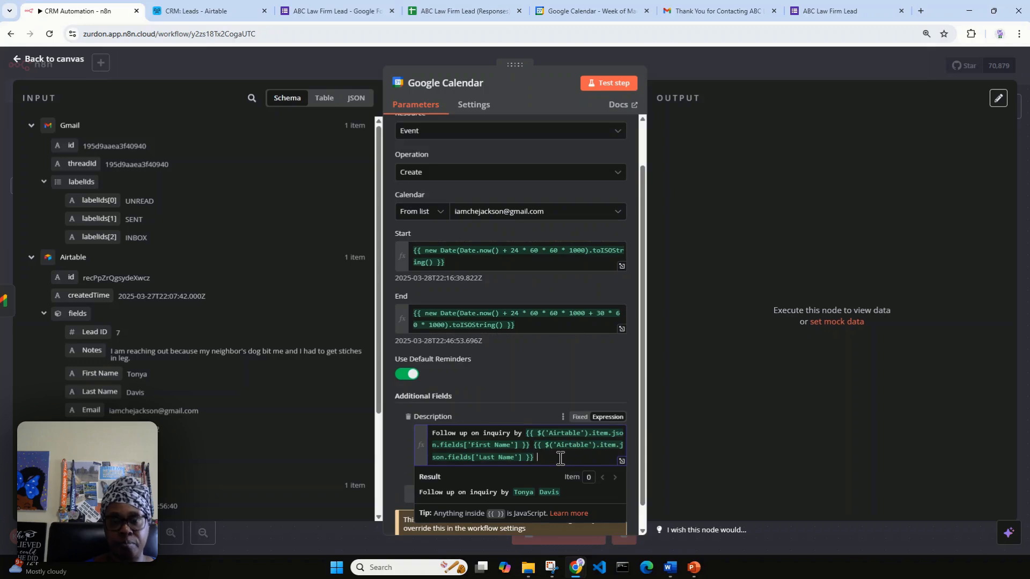
Add 'Email:' and 'Phone No:' lines filled with the lead's Airtable email and phone.
key(Return)
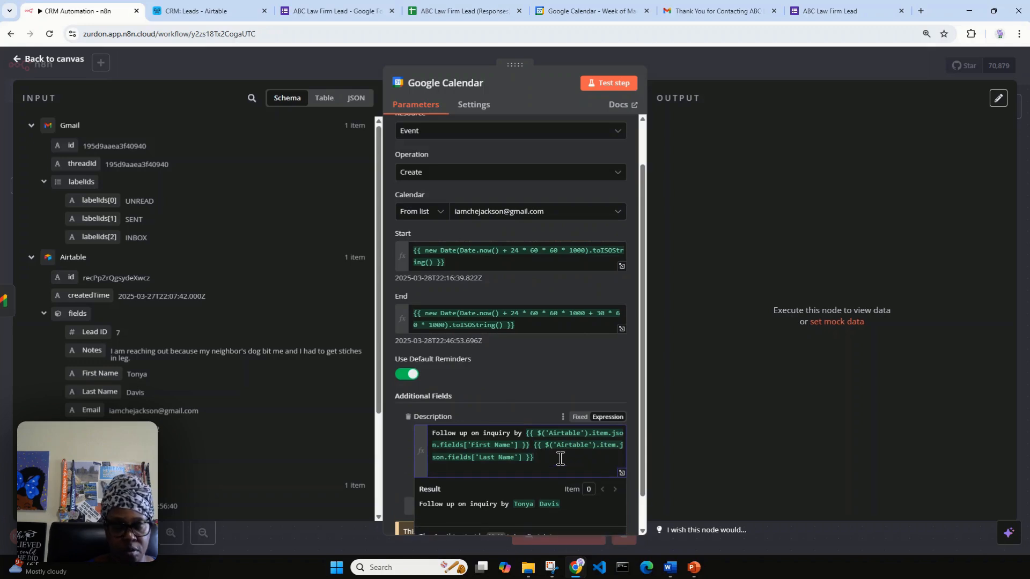
text(Emai)
key(BackSpace)
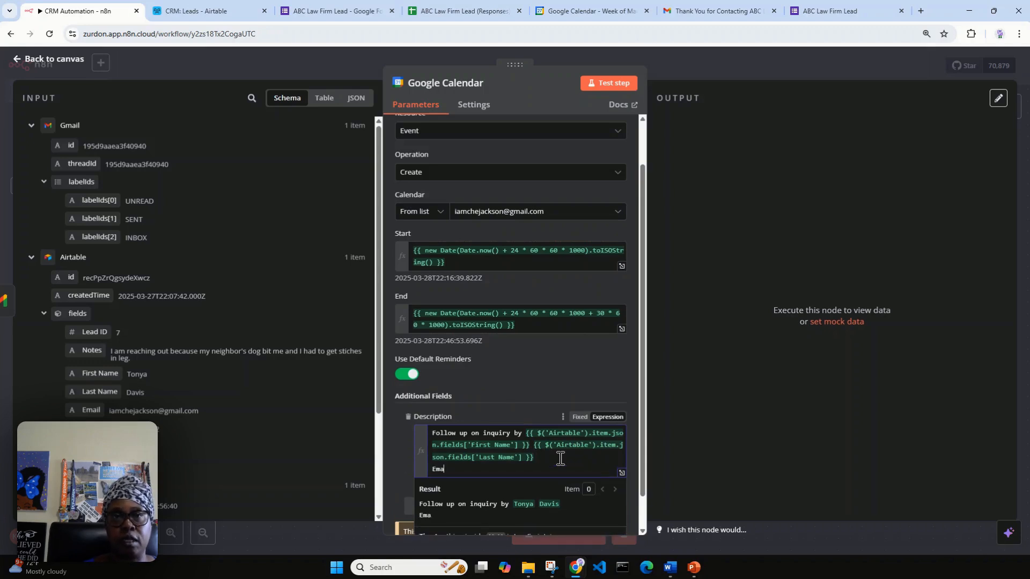
text(il:)
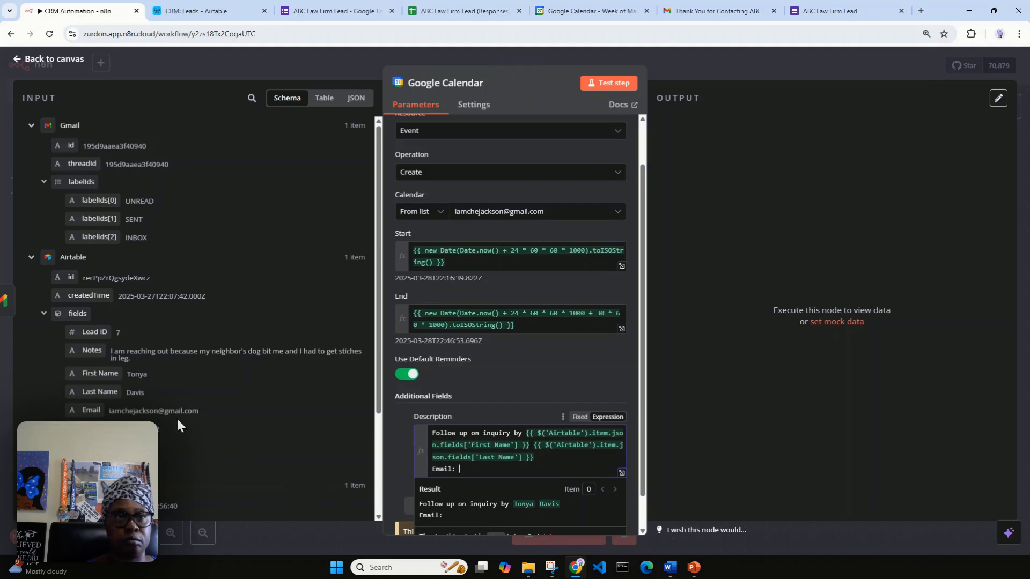
drag(87, 409, 477, 468)
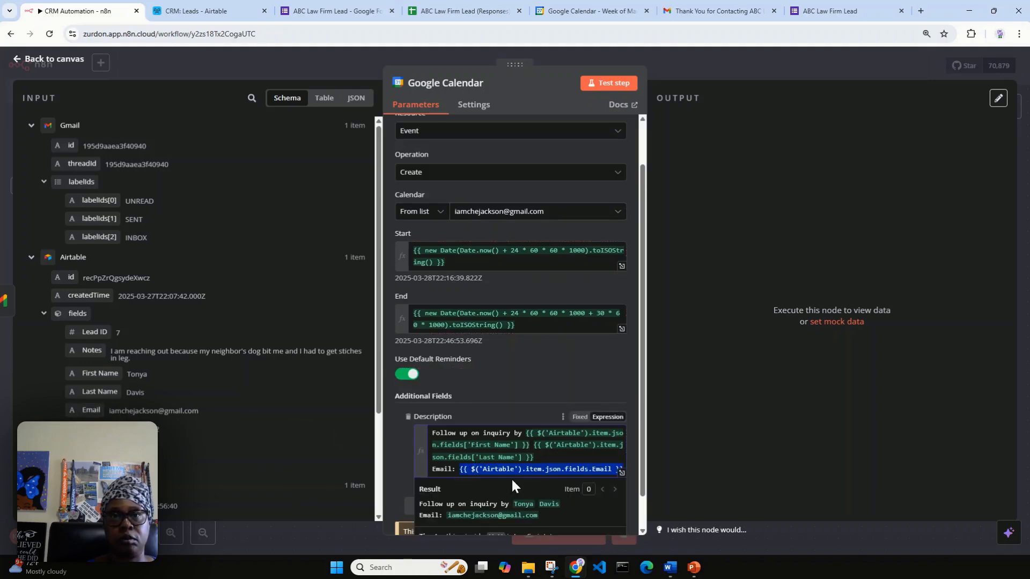
click(626, 460)
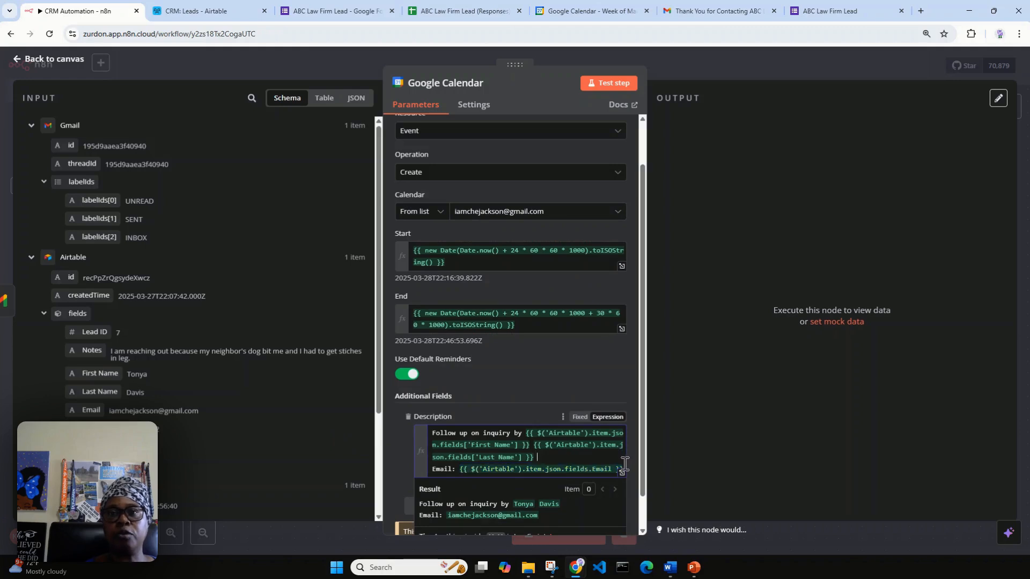
key(Return)
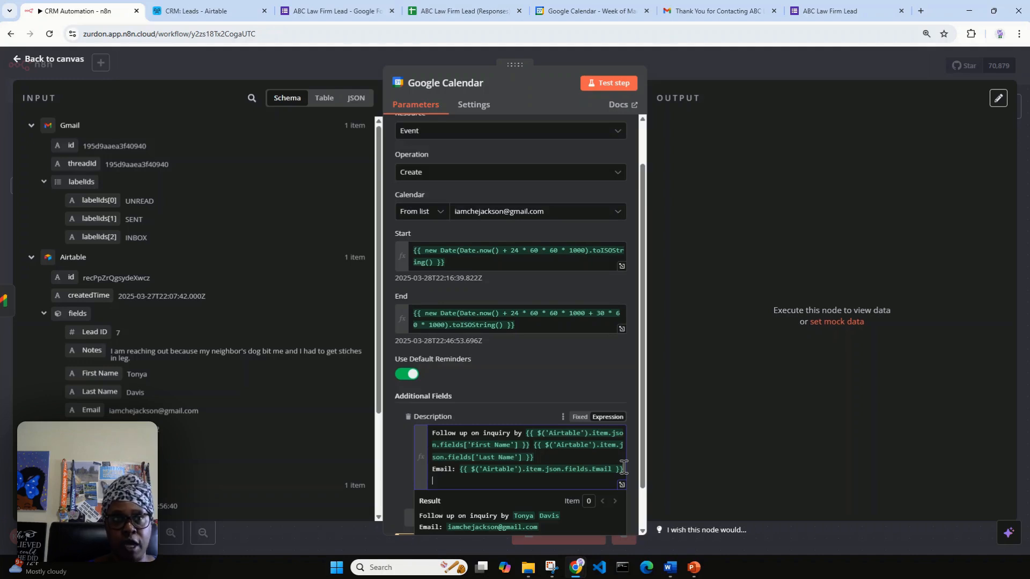
text(Phone No:)
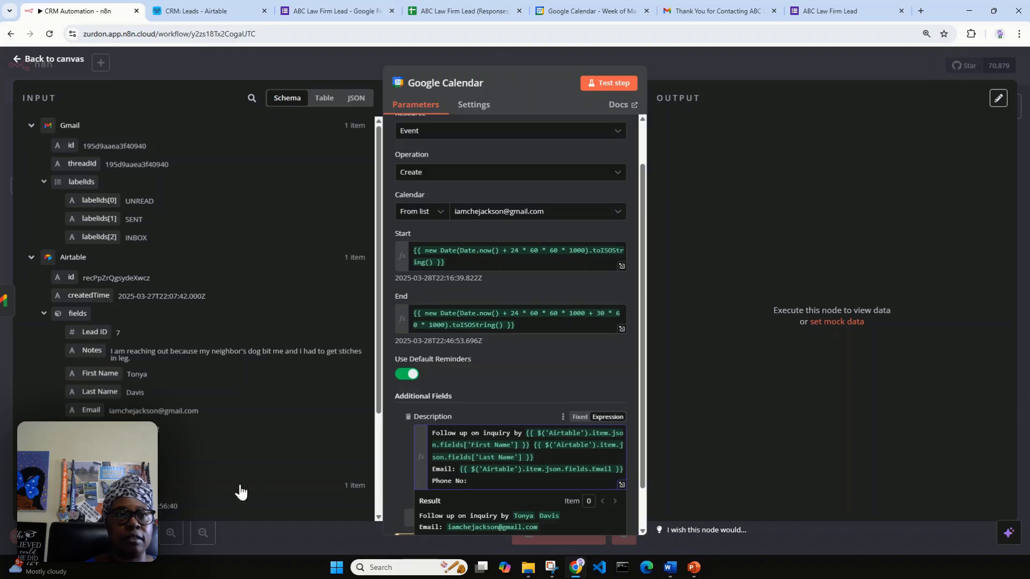
drag(178, 447, 509, 478)
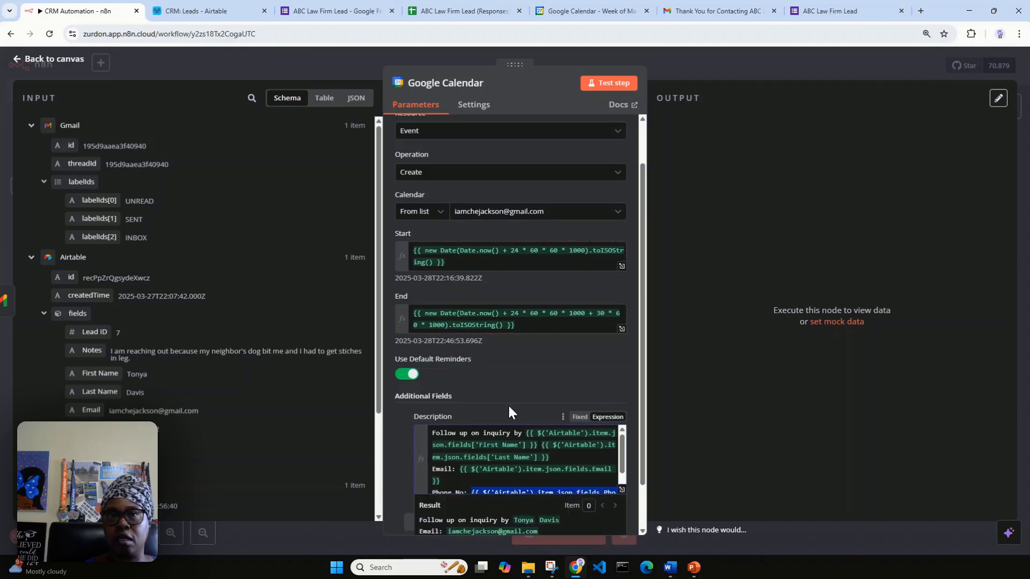
scroll(506, 389, down, 1)
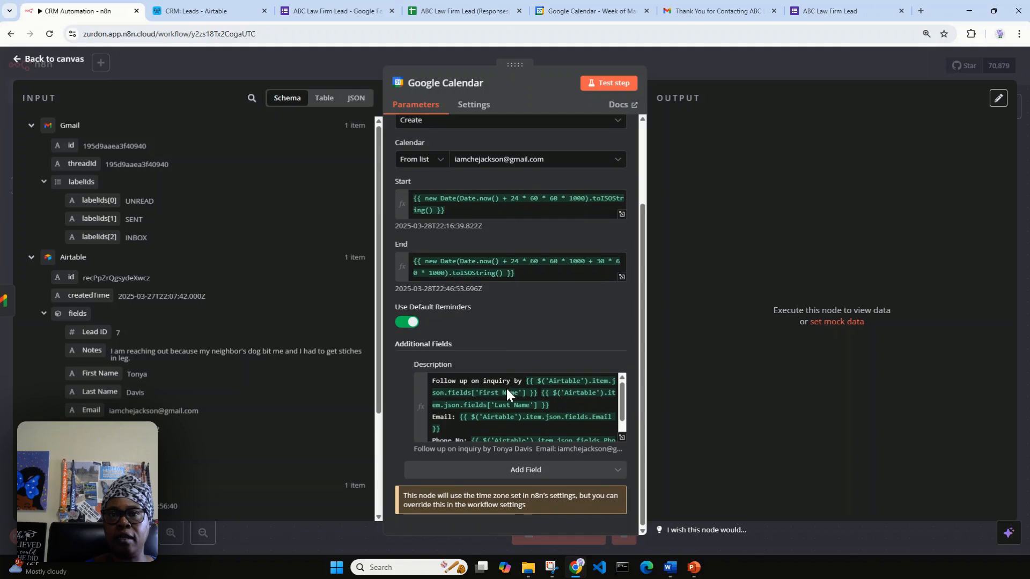
Browse the additional event options without adding any, then test-run the Google Calendar step.
click(528, 476)
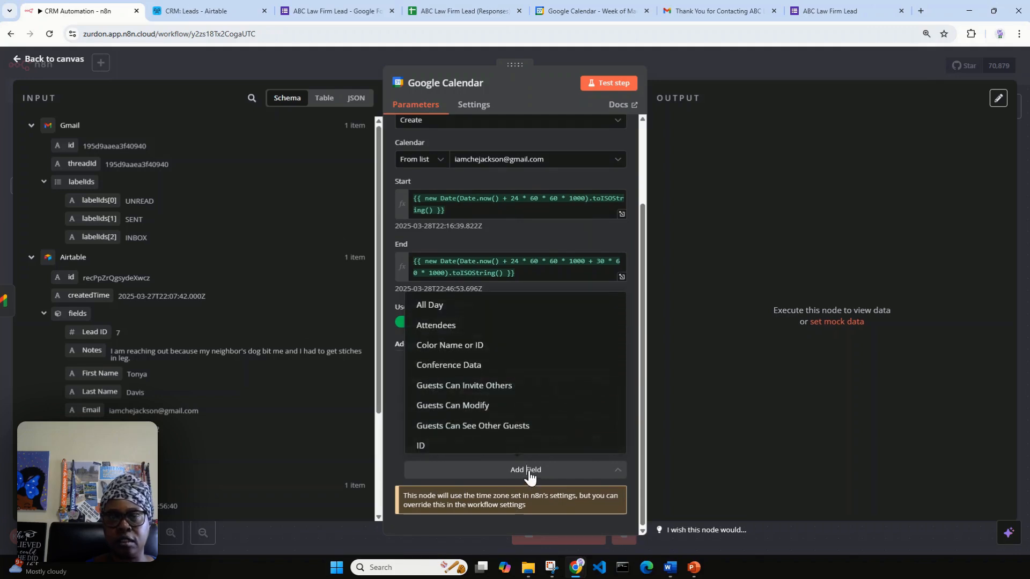
scroll(536, 427, down, 4)
scroll(538, 429, down, 4)
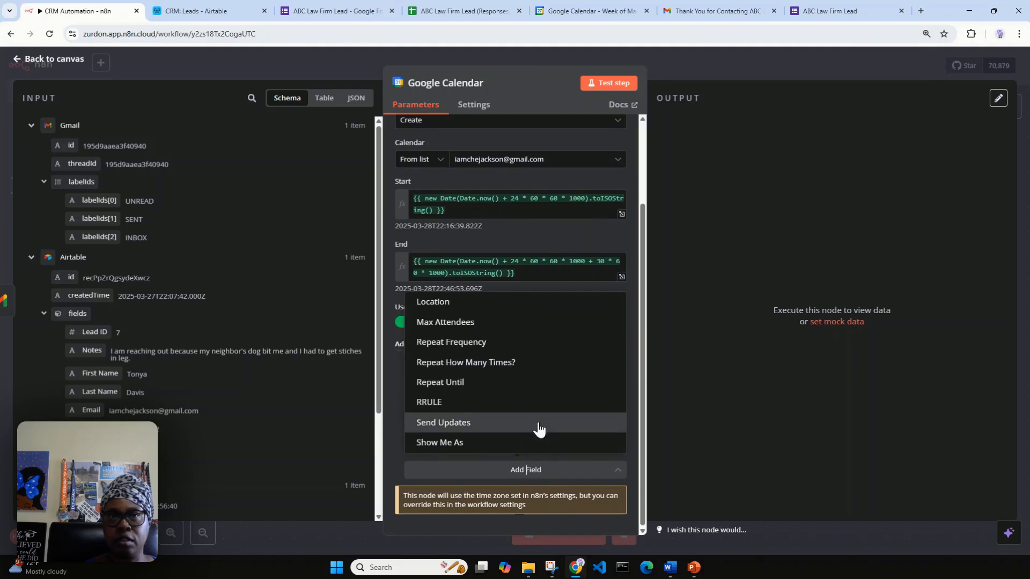
scroll(539, 429, up, 8)
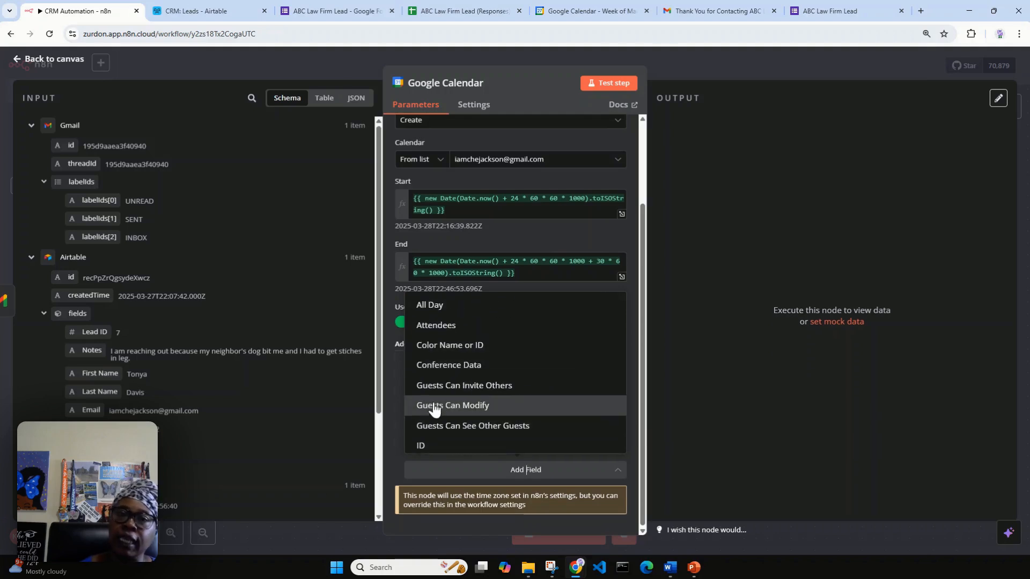
click(391, 372)
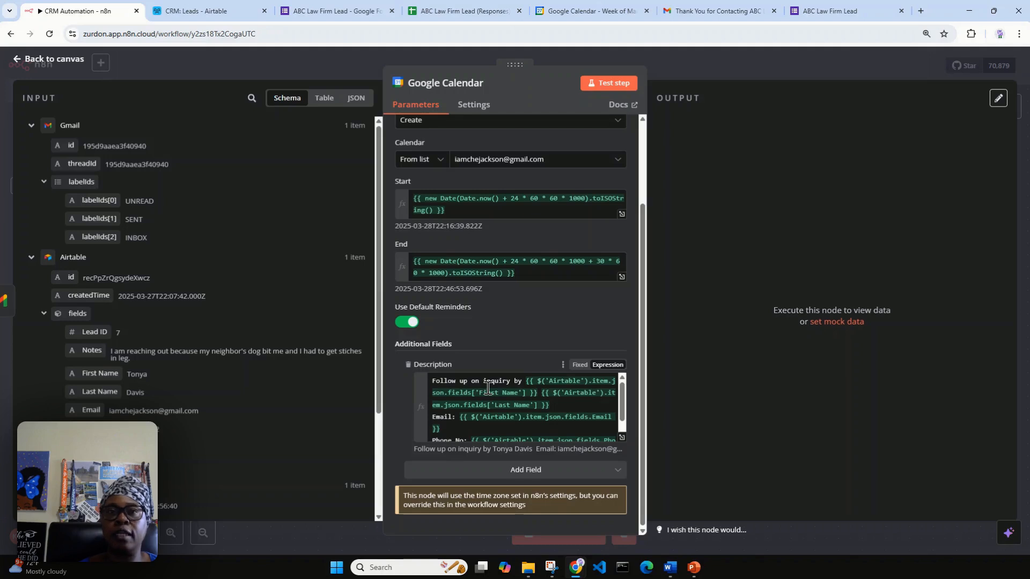
click(608, 84)
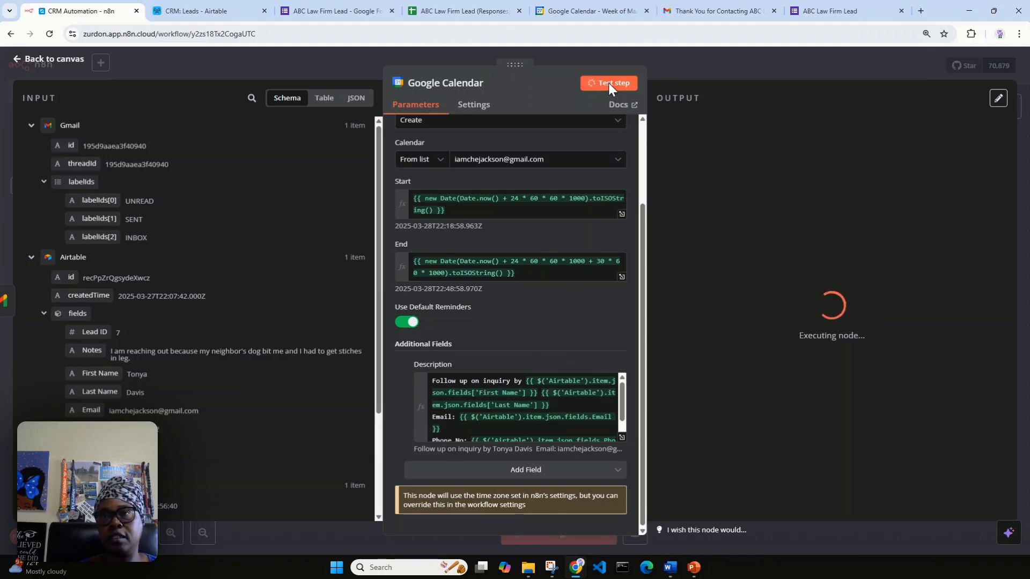
Open the untitled Friday March 28 17:18 event in Google Calendar, check its description, and close it.
click(582, 11)
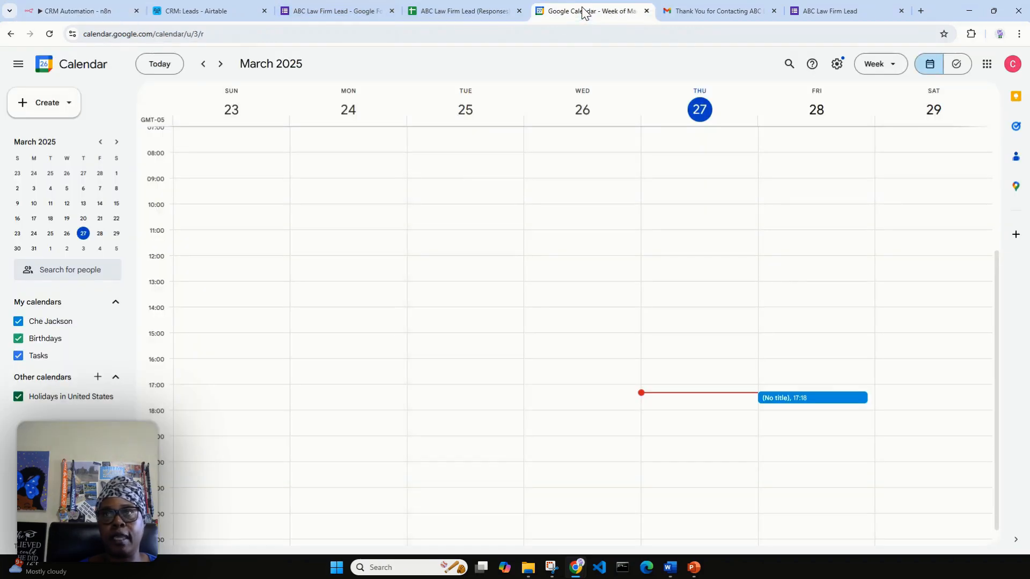
double_click(766, 398)
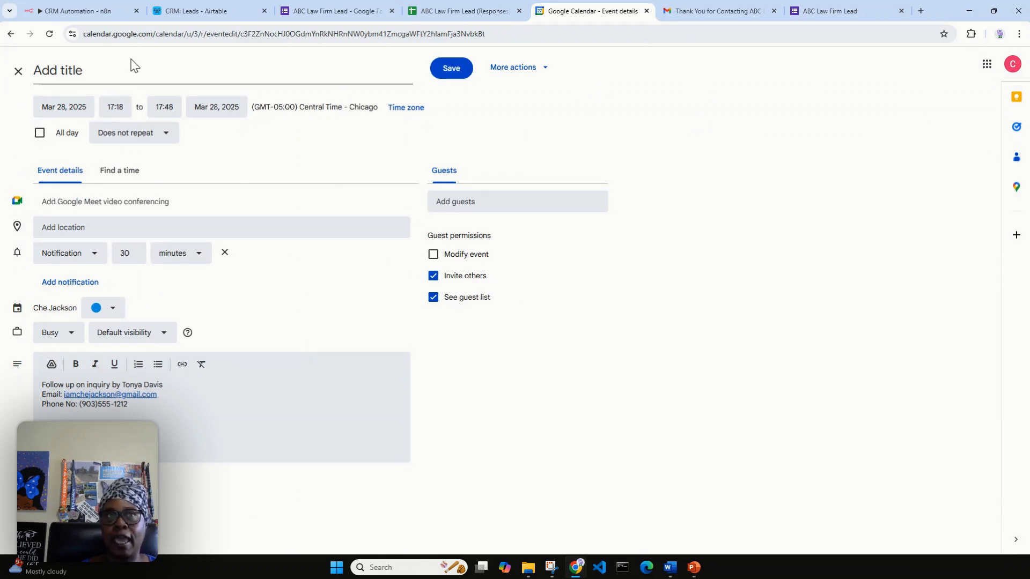
click(124, 75)
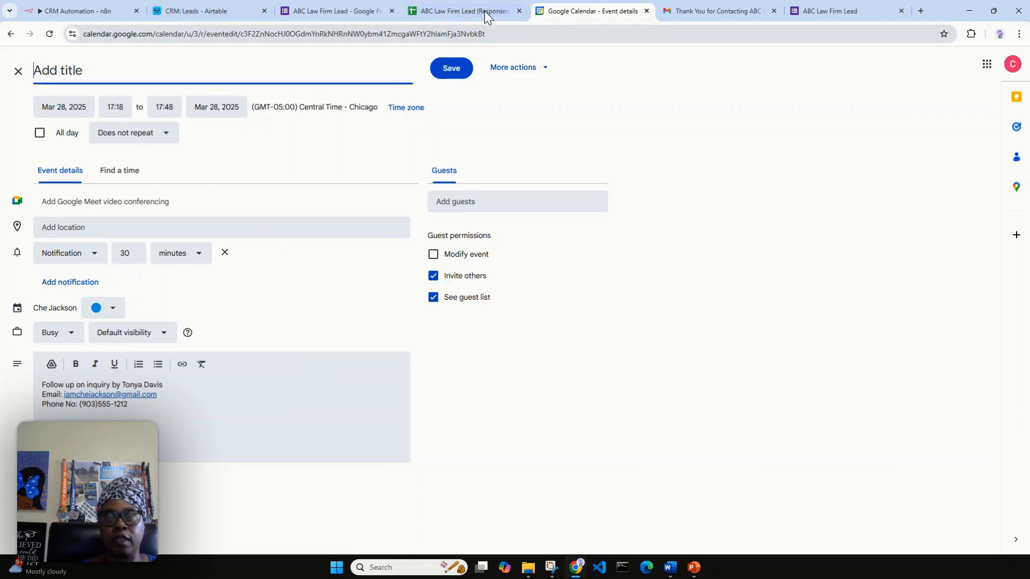
mouse_move(485, 9)
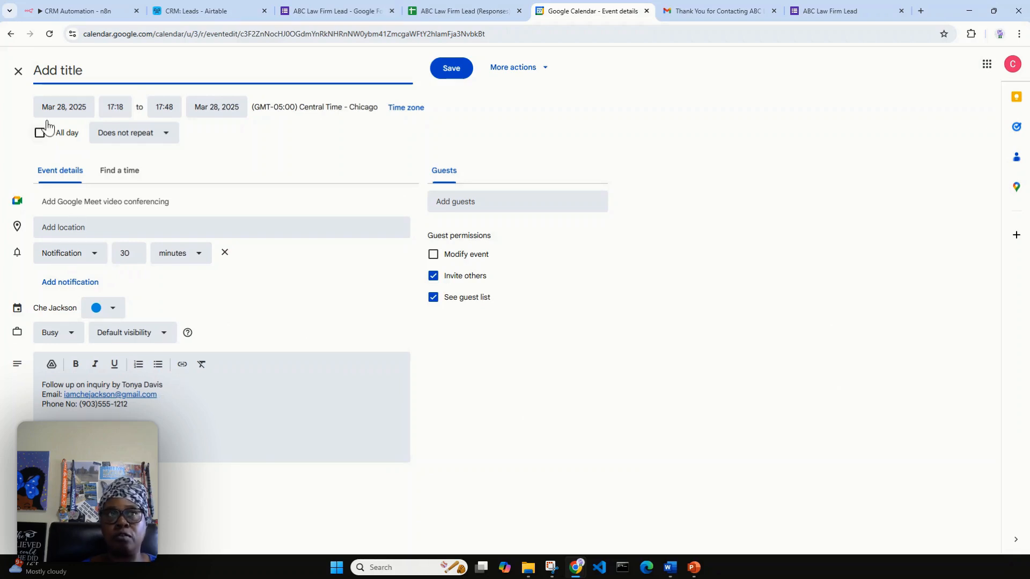
click(25, 72)
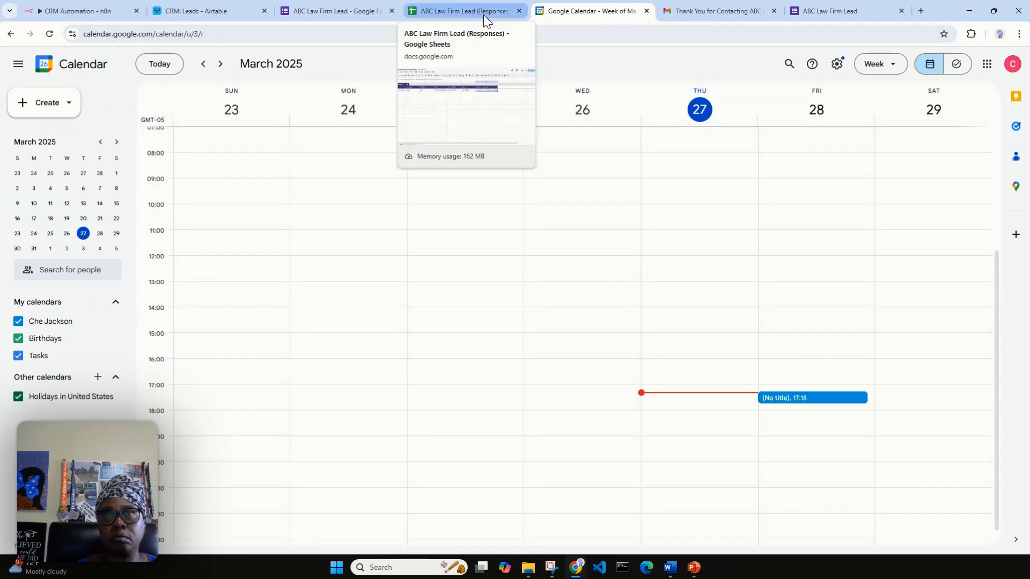
Back in n8n, scroll through the Calendar node's Add Field options and close the list unchanged.
click(47, 8)
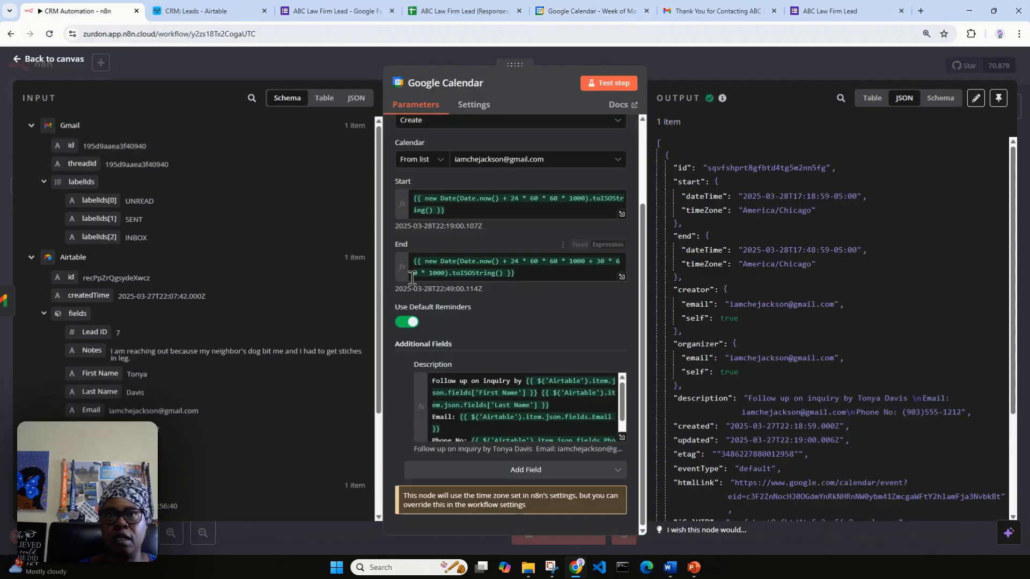
scroll(536, 205, up, 3)
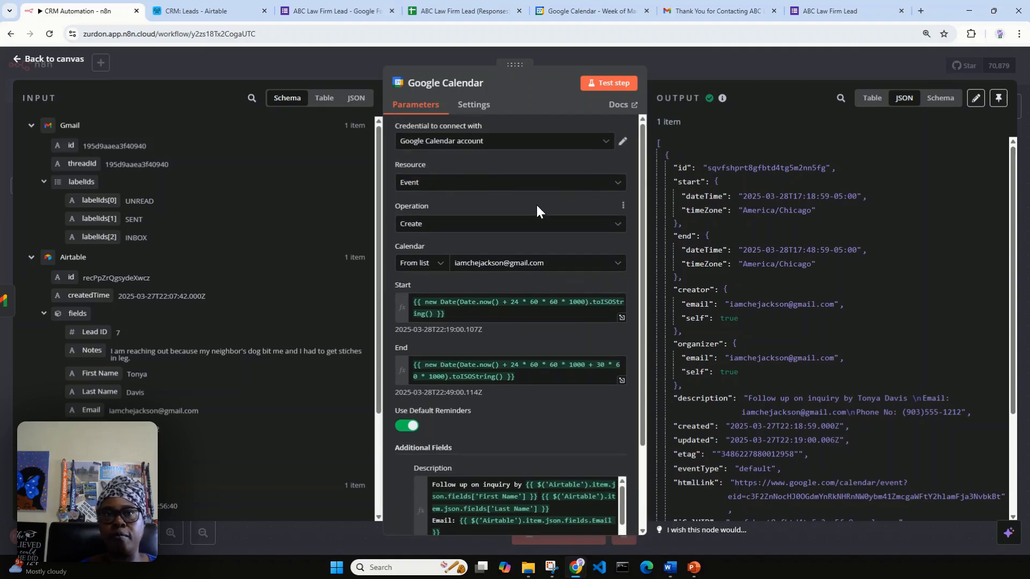
scroll(536, 205, down, 3)
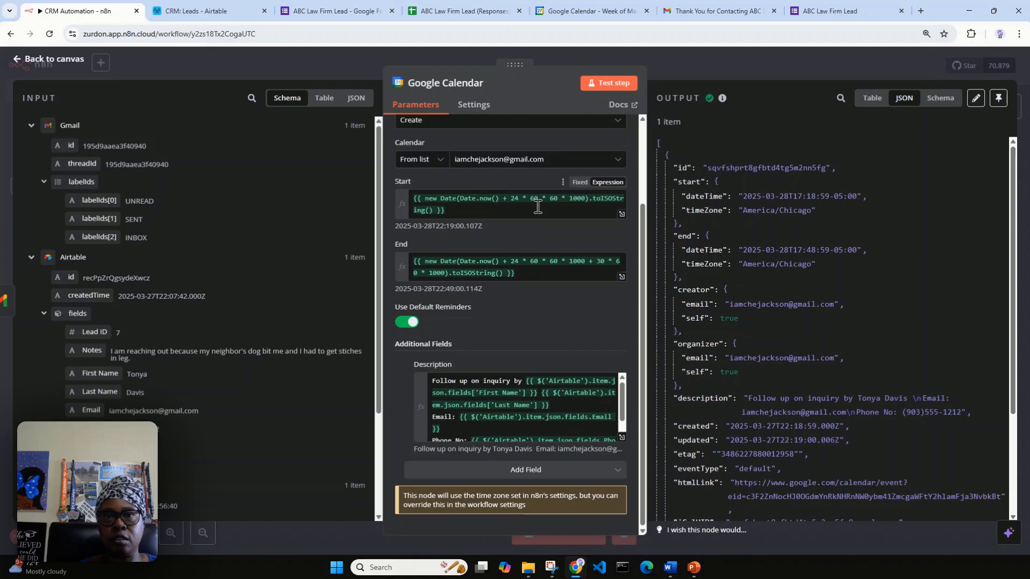
click(565, 476)
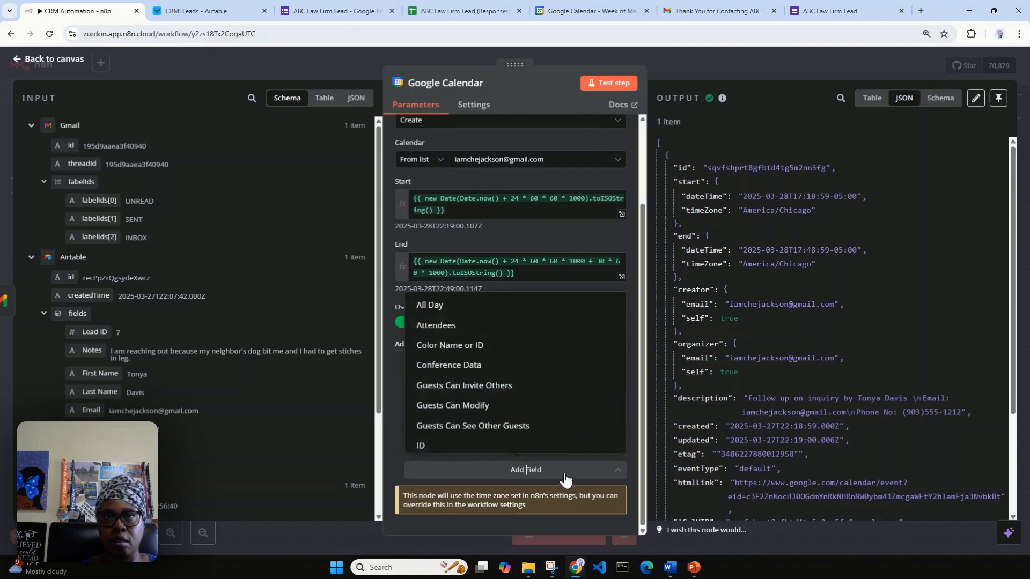
scroll(567, 440, down, 2)
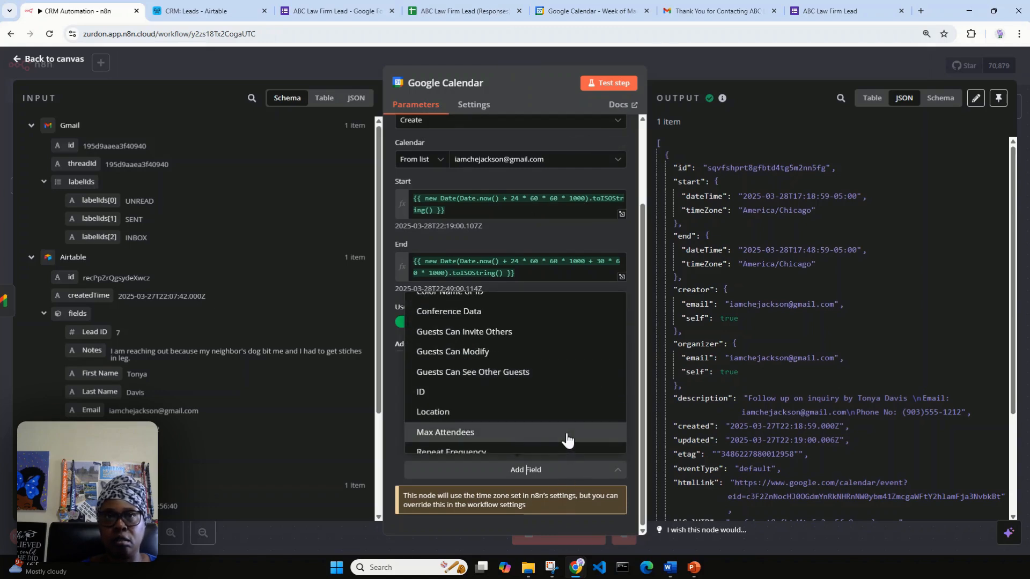
scroll(567, 440, down, 4)
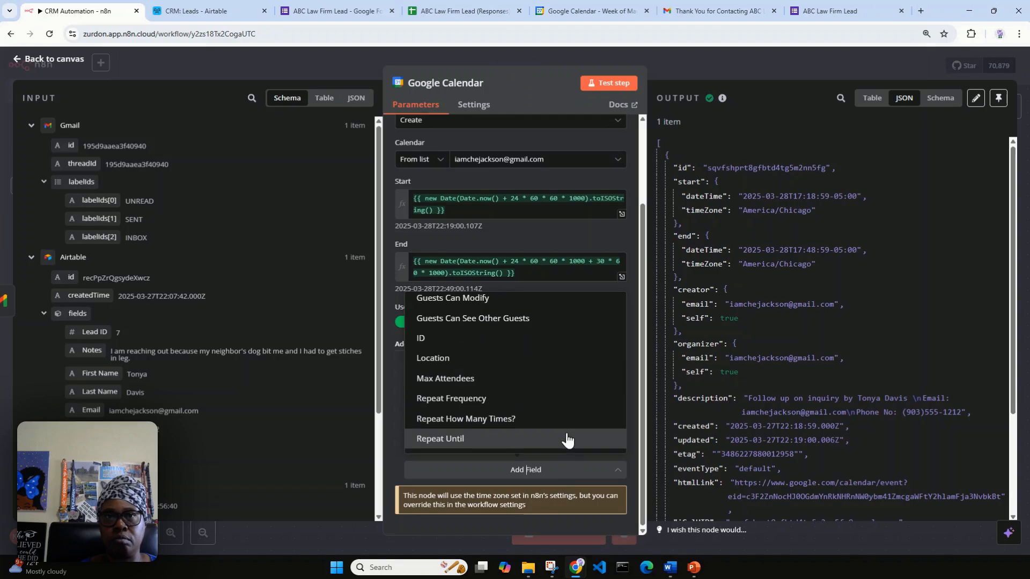
scroll(567, 440, down, 2)
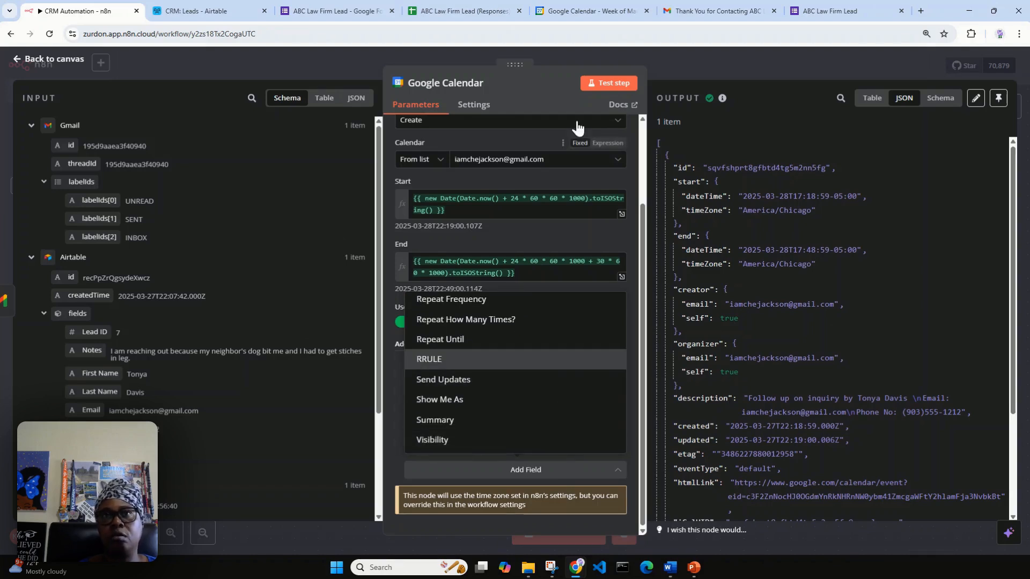
click(522, 82)
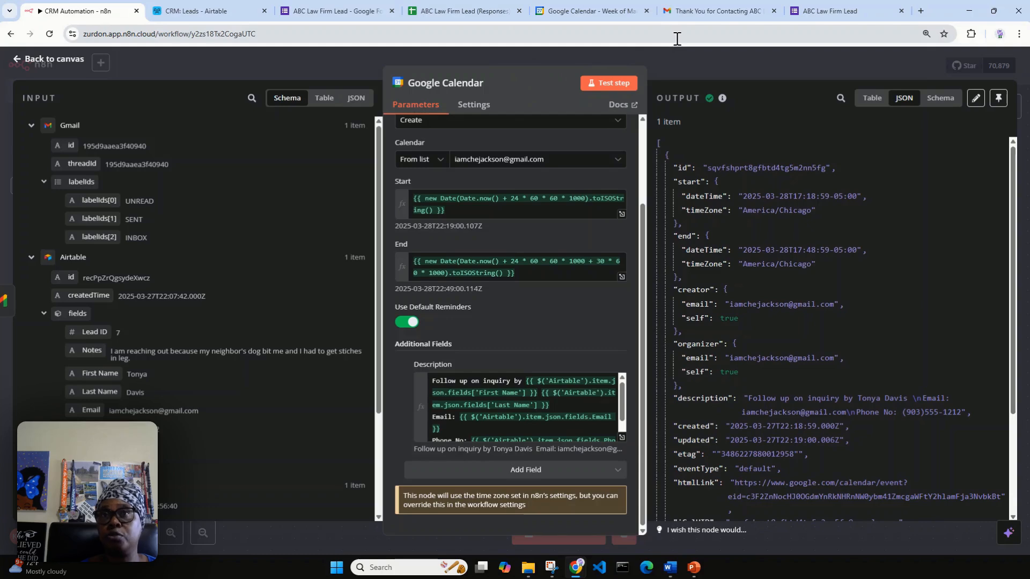
Close the node panel, reopen the March 28 follow-up event in Google Calendar, then return to the canvas.
click(694, 59)
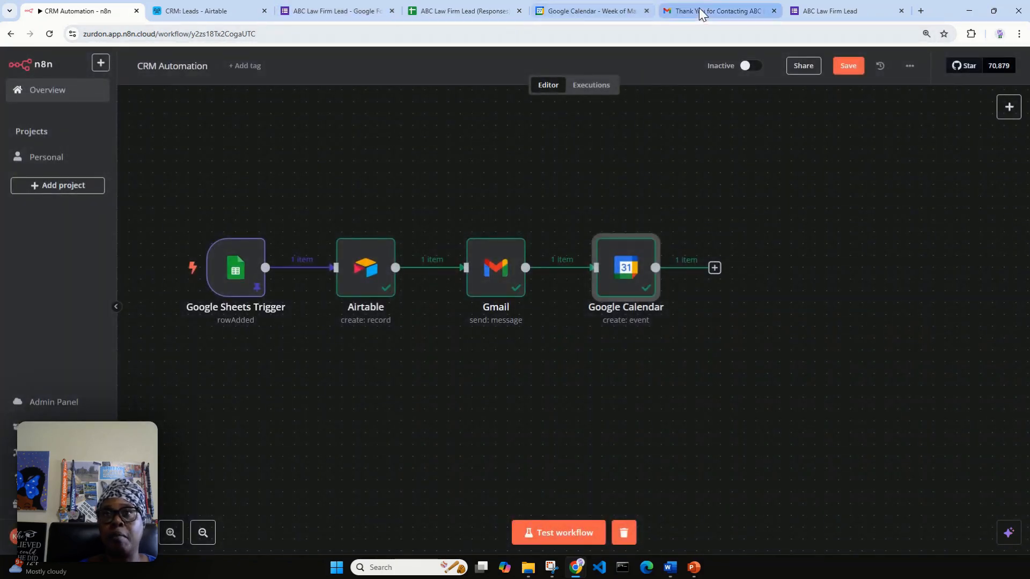
click(601, 10)
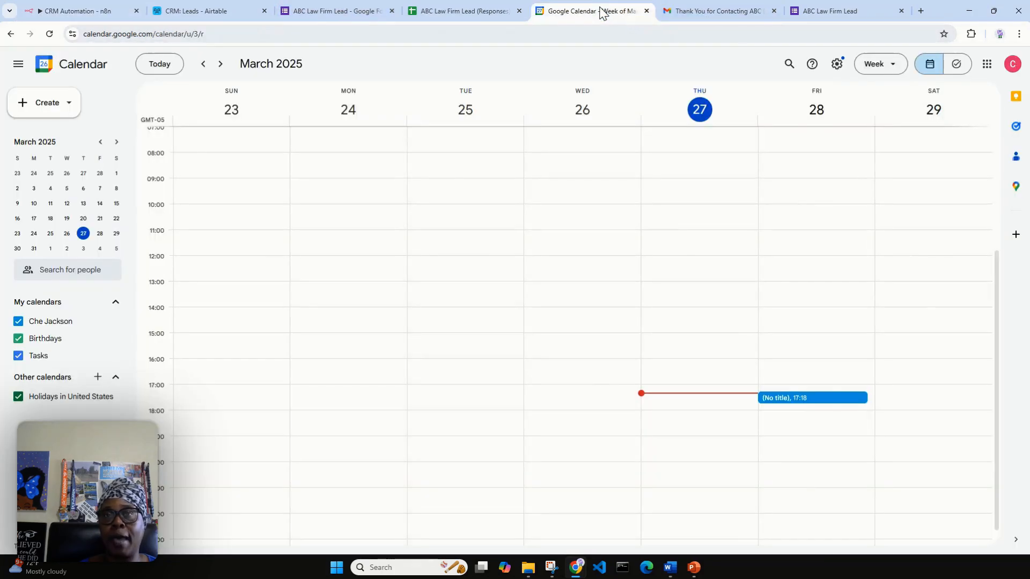
double_click(815, 398)
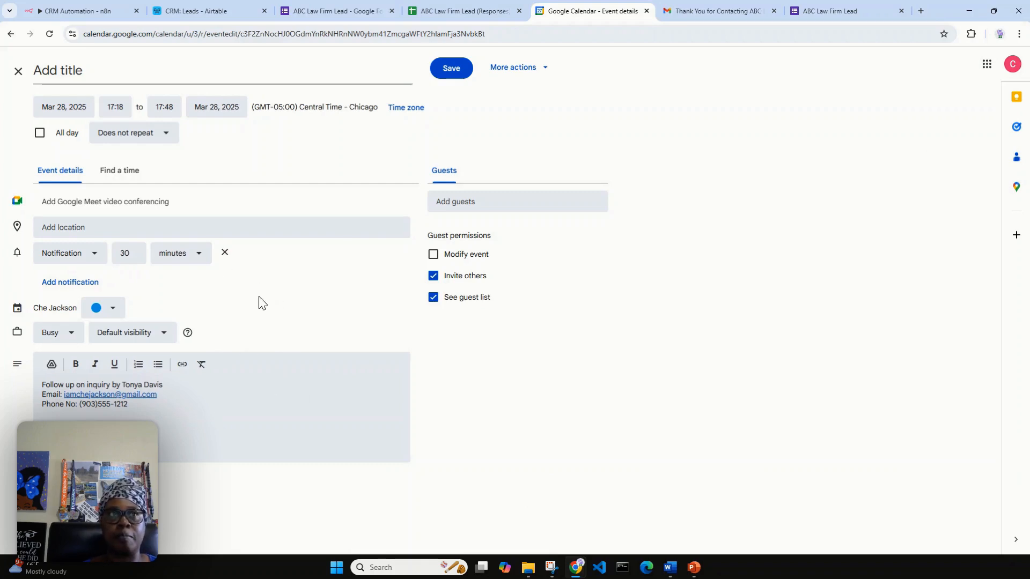
click(91, 6)
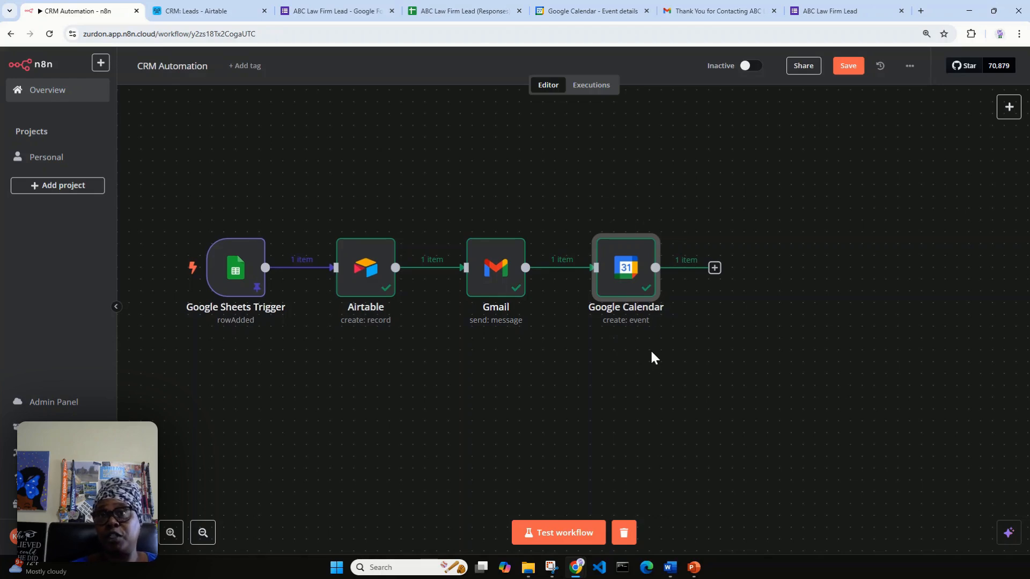
click(241, 15)
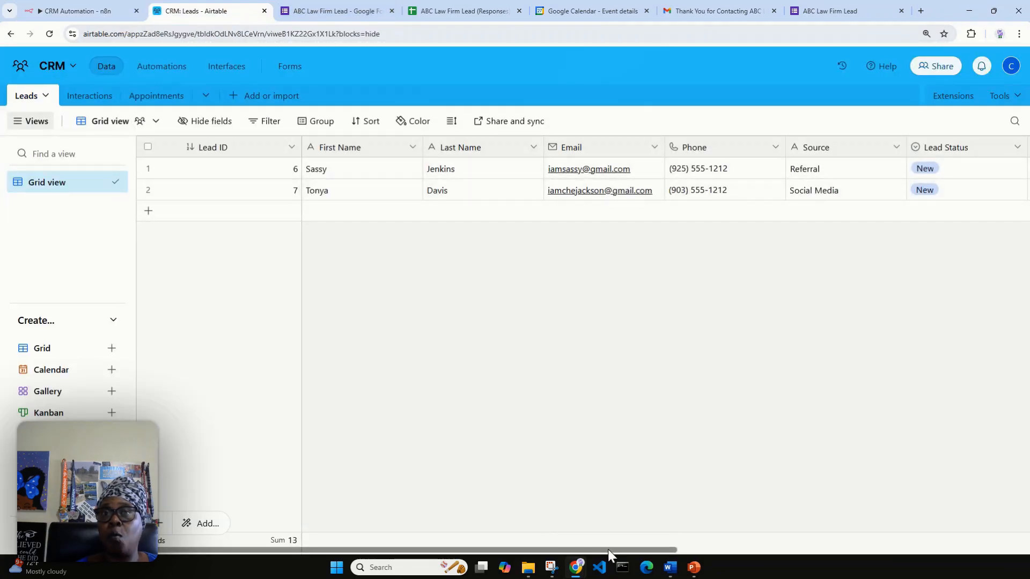
drag(607, 549, 848, 502)
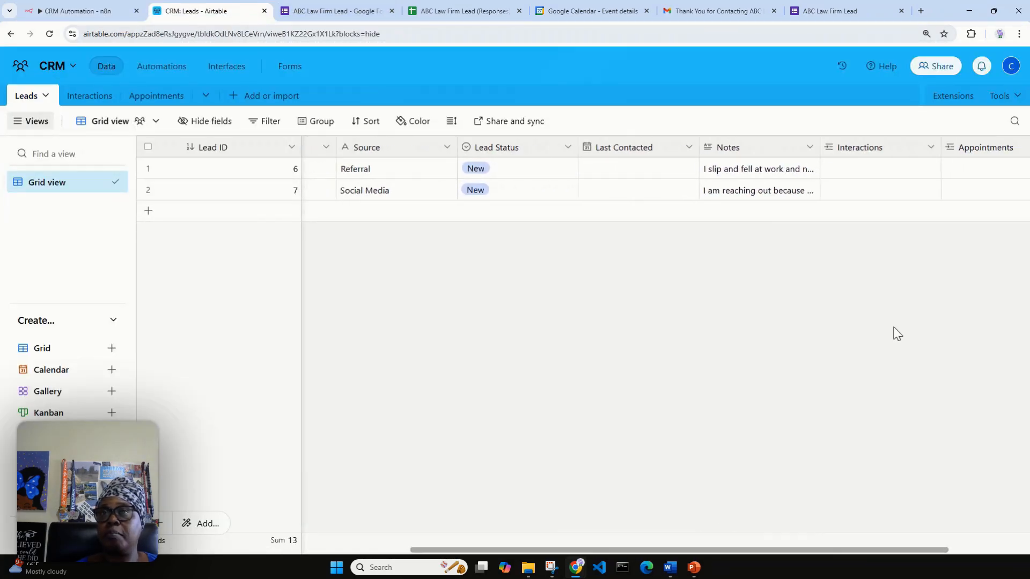
click(765, 189)
click(764, 188)
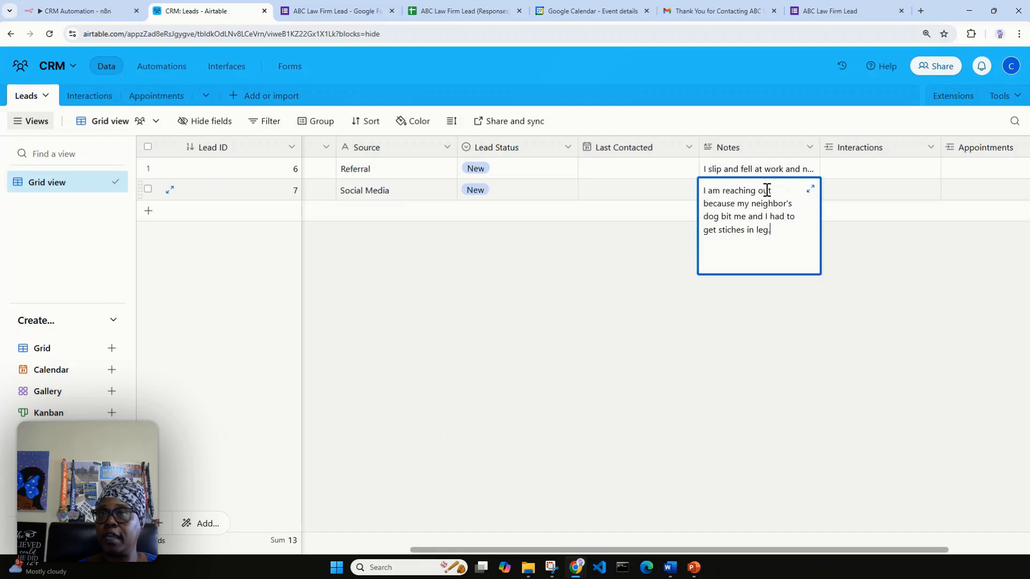
click(697, 324)
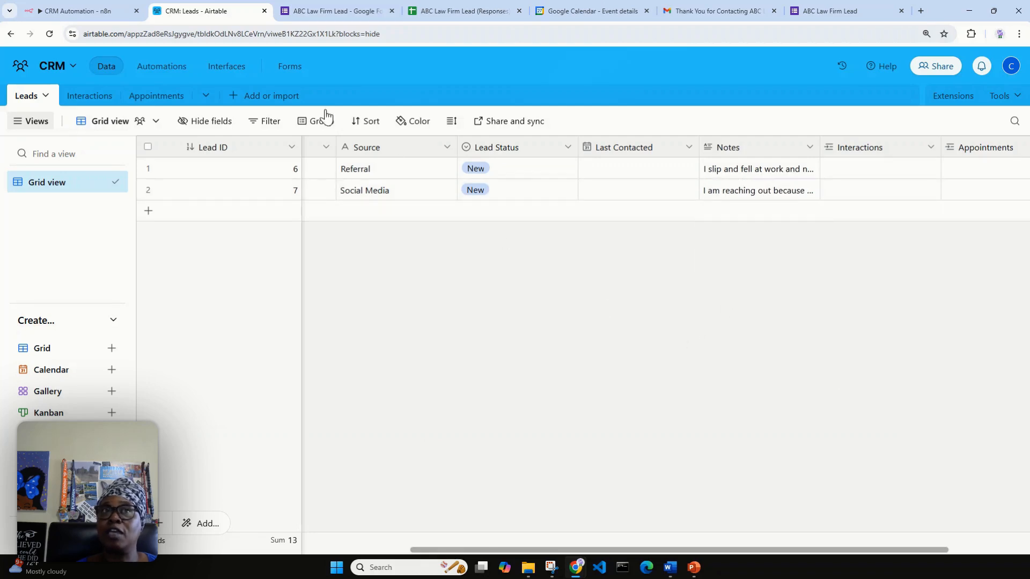
click(79, 14)
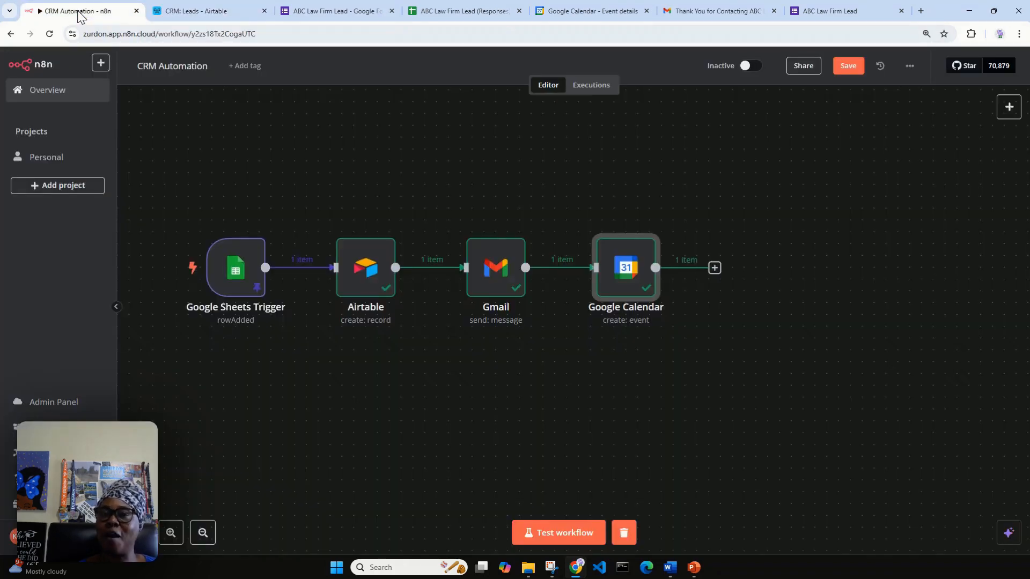